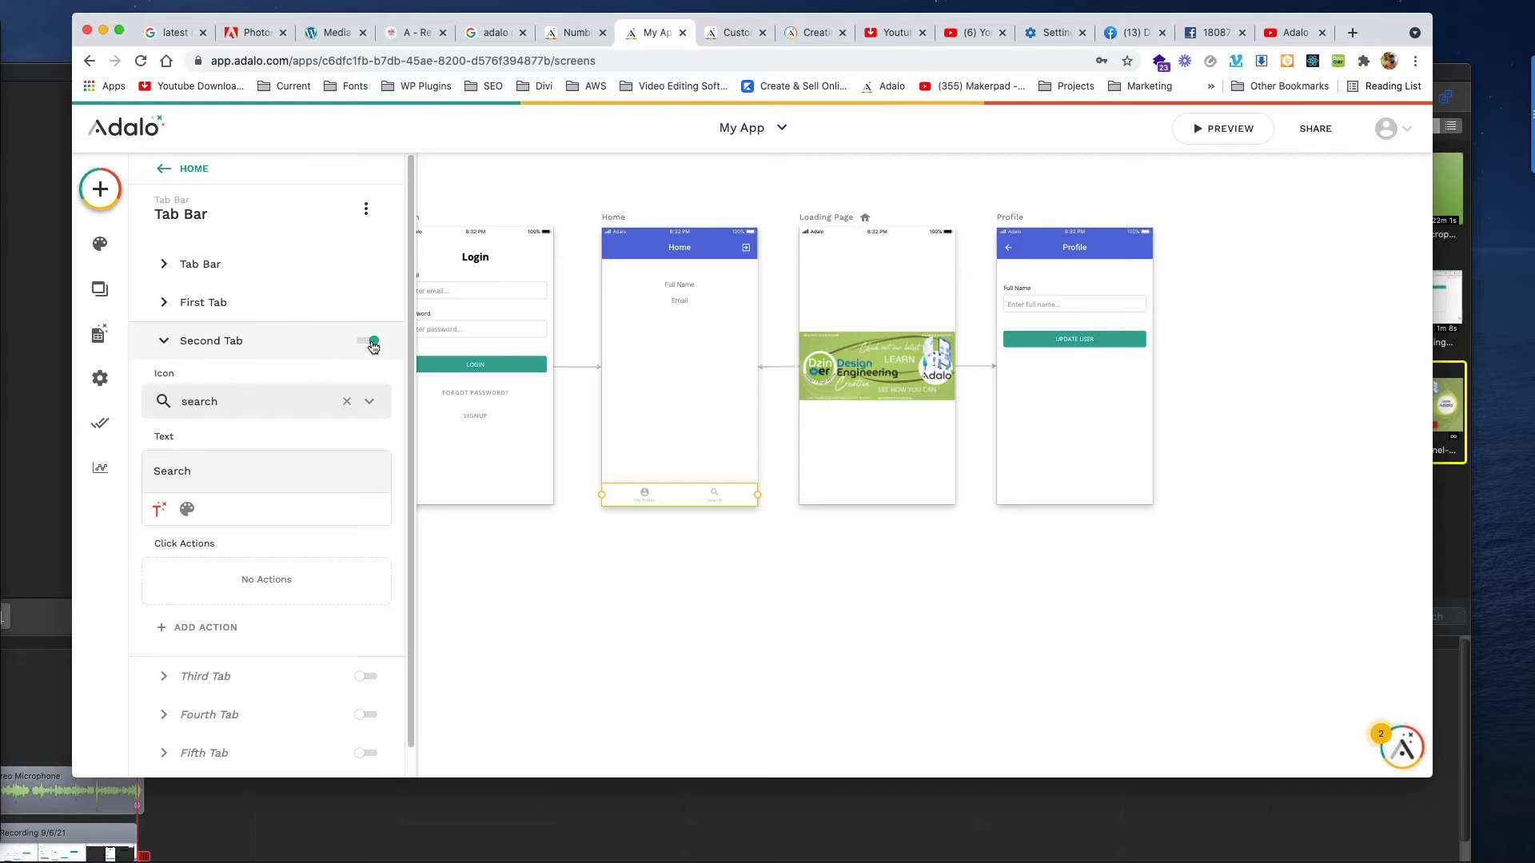
Disable the second tab of the Home screen's tab bar so only the My Profile tab is used.
{"action": "left_click", "coordinate": [370, 341]}
{"action": "left_click", "coordinate": [712, 653]}
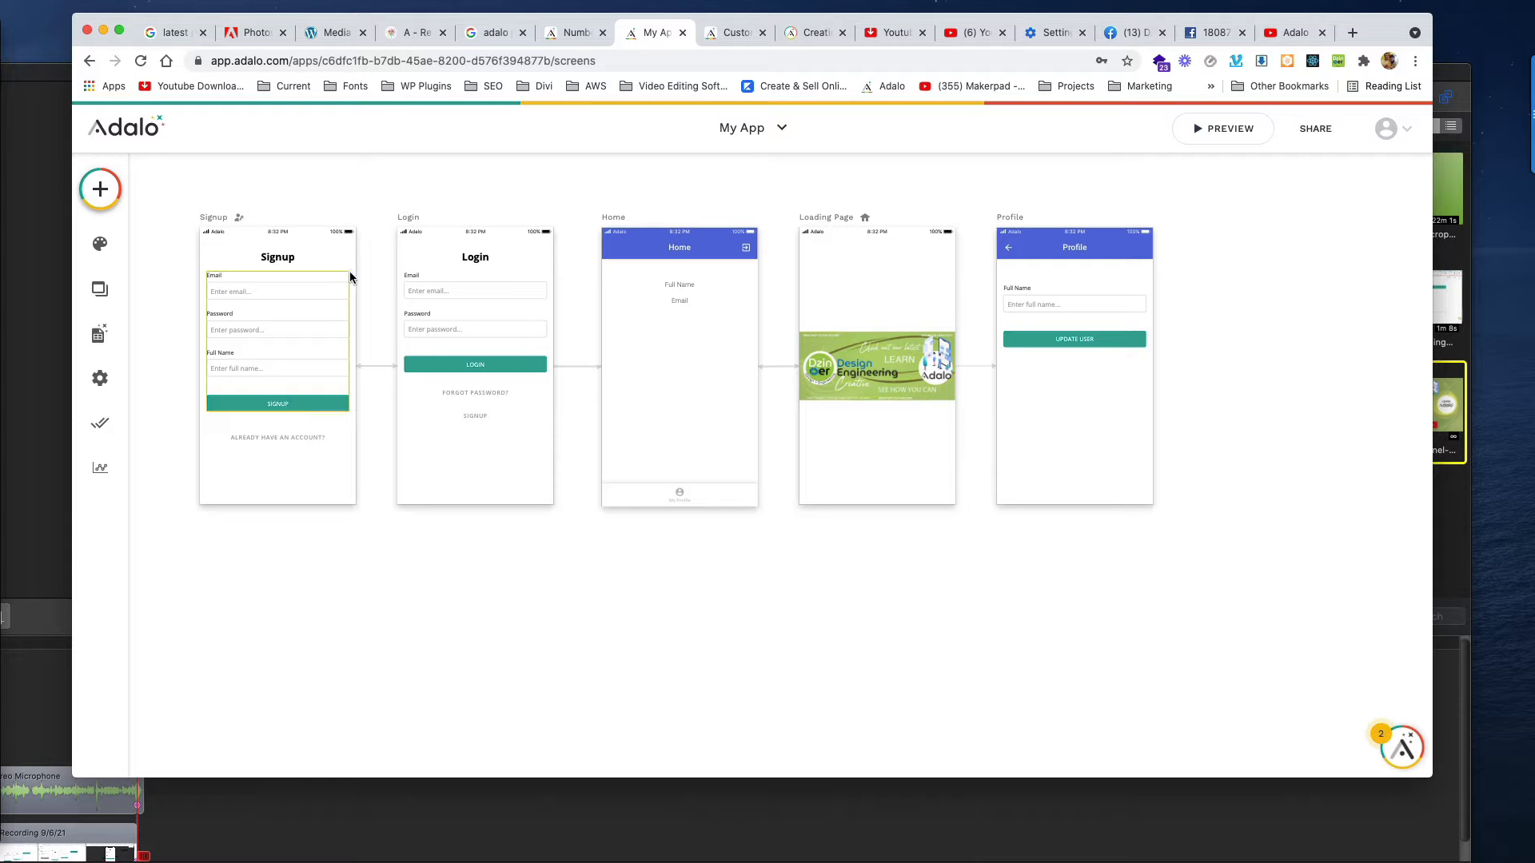
{"action": "left_click", "coordinate": [100, 190]}
{"action": "scroll", "coordinate": [209, 456], "scroll_direction": "down", "scroll_amount": 5}
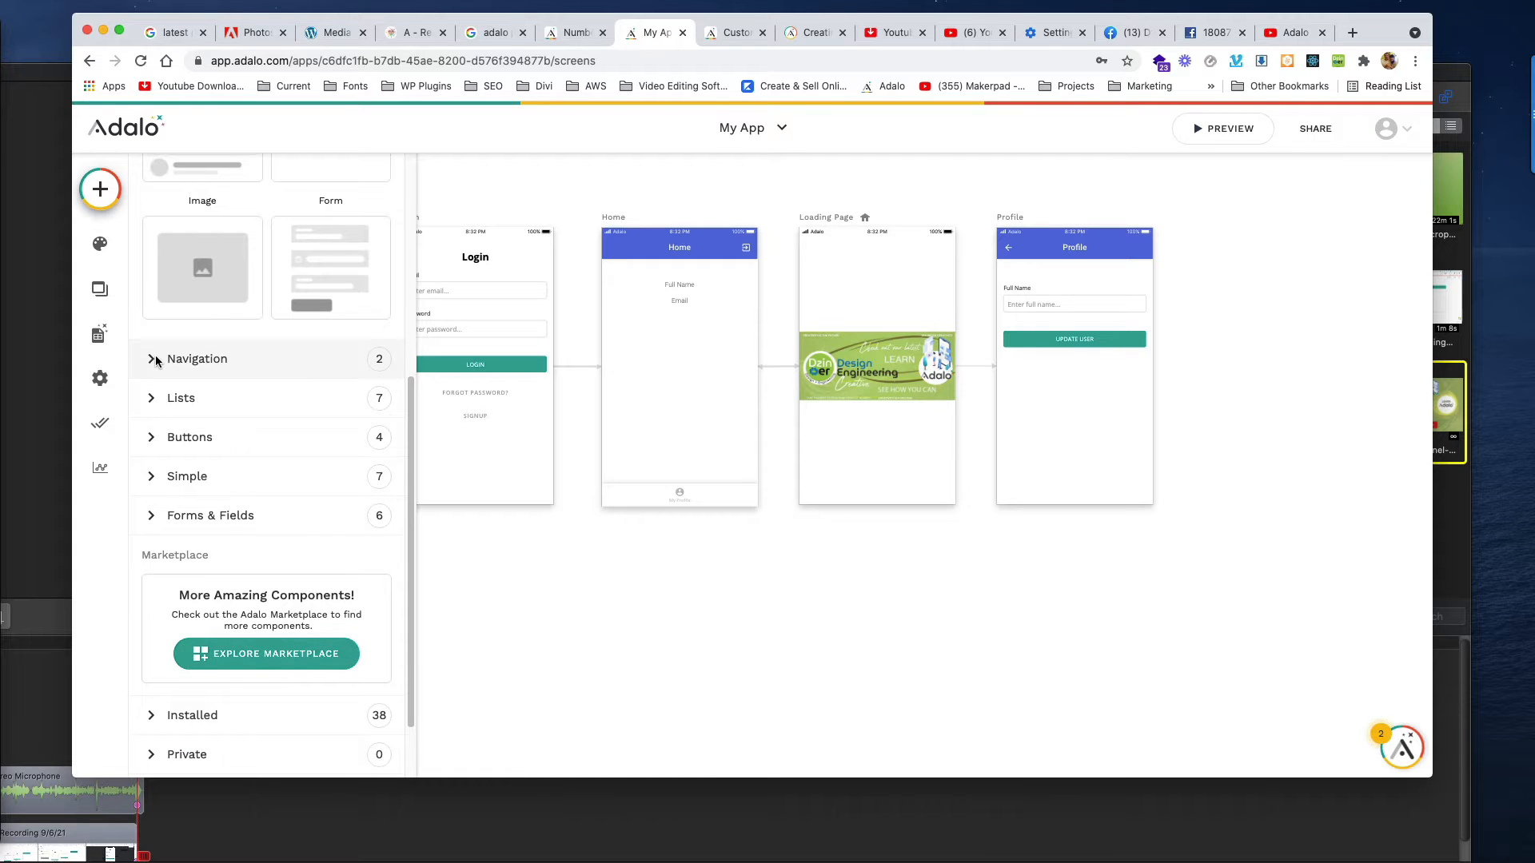
{"action": "left_click", "coordinate": [156, 361]}
{"action": "left_click_drag", "start_coordinate": [233, 483], "coordinate": [1023, 491]}
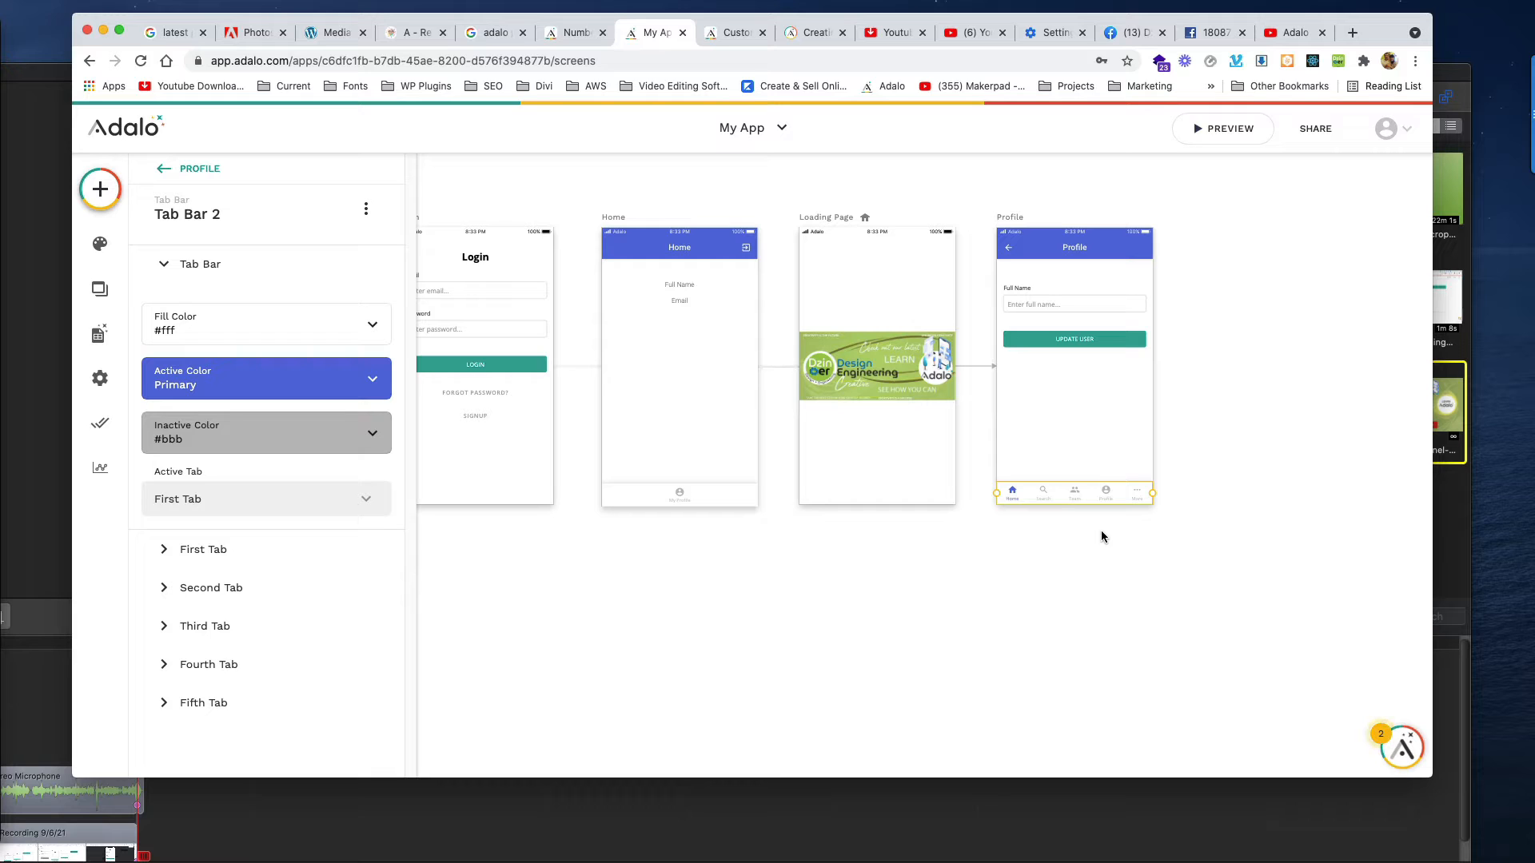
{"action": "key", "text": "Delete"}
Copy the Home screen's tab bar and paste it onto the Profile screen.
{"action": "left_click", "coordinate": [714, 494]}
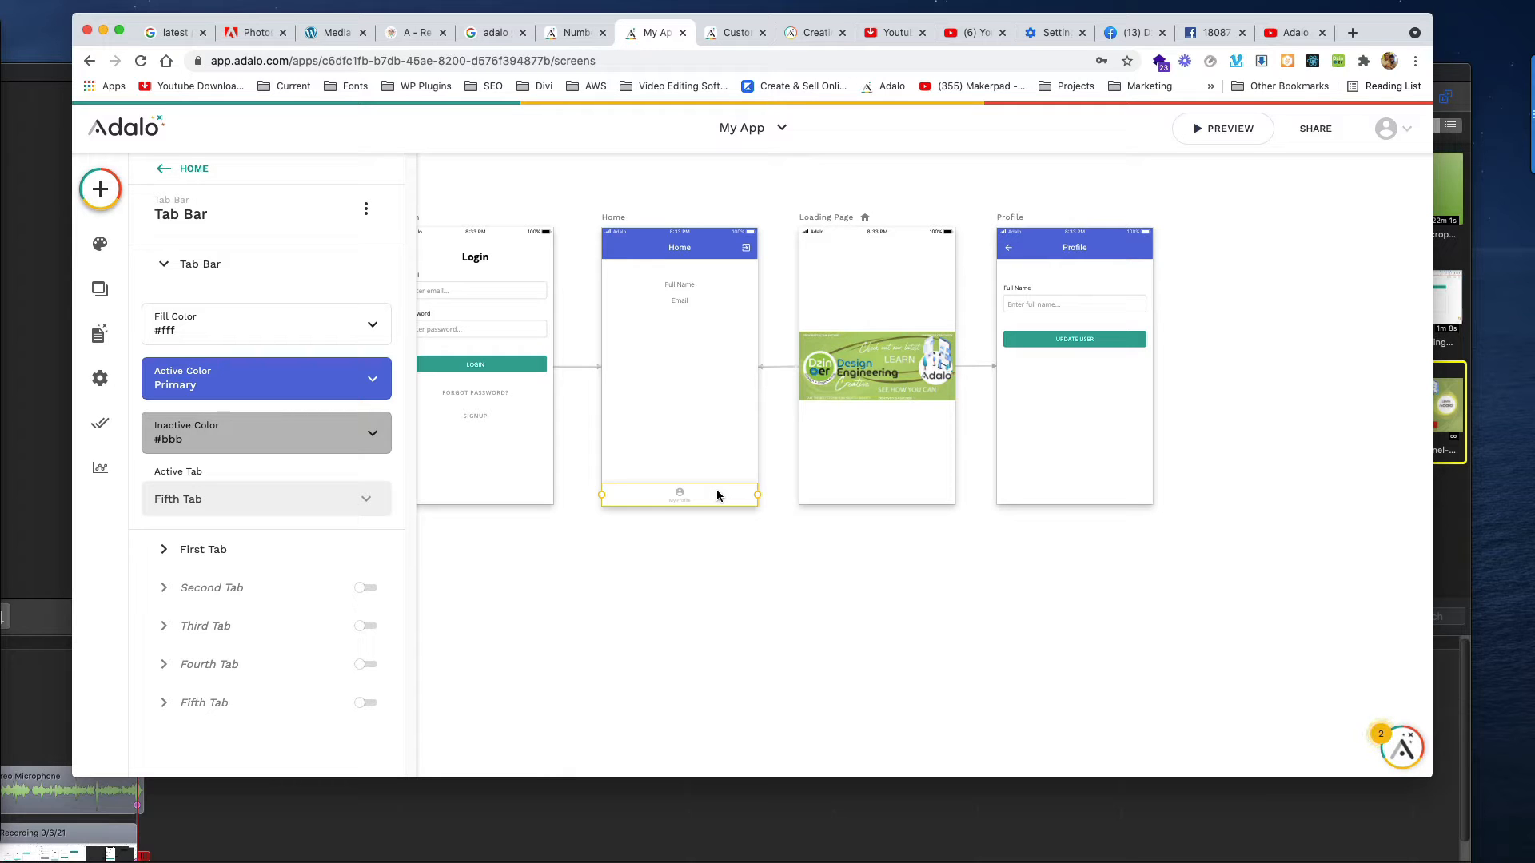
{"action": "left_click", "coordinate": [1116, 475]}
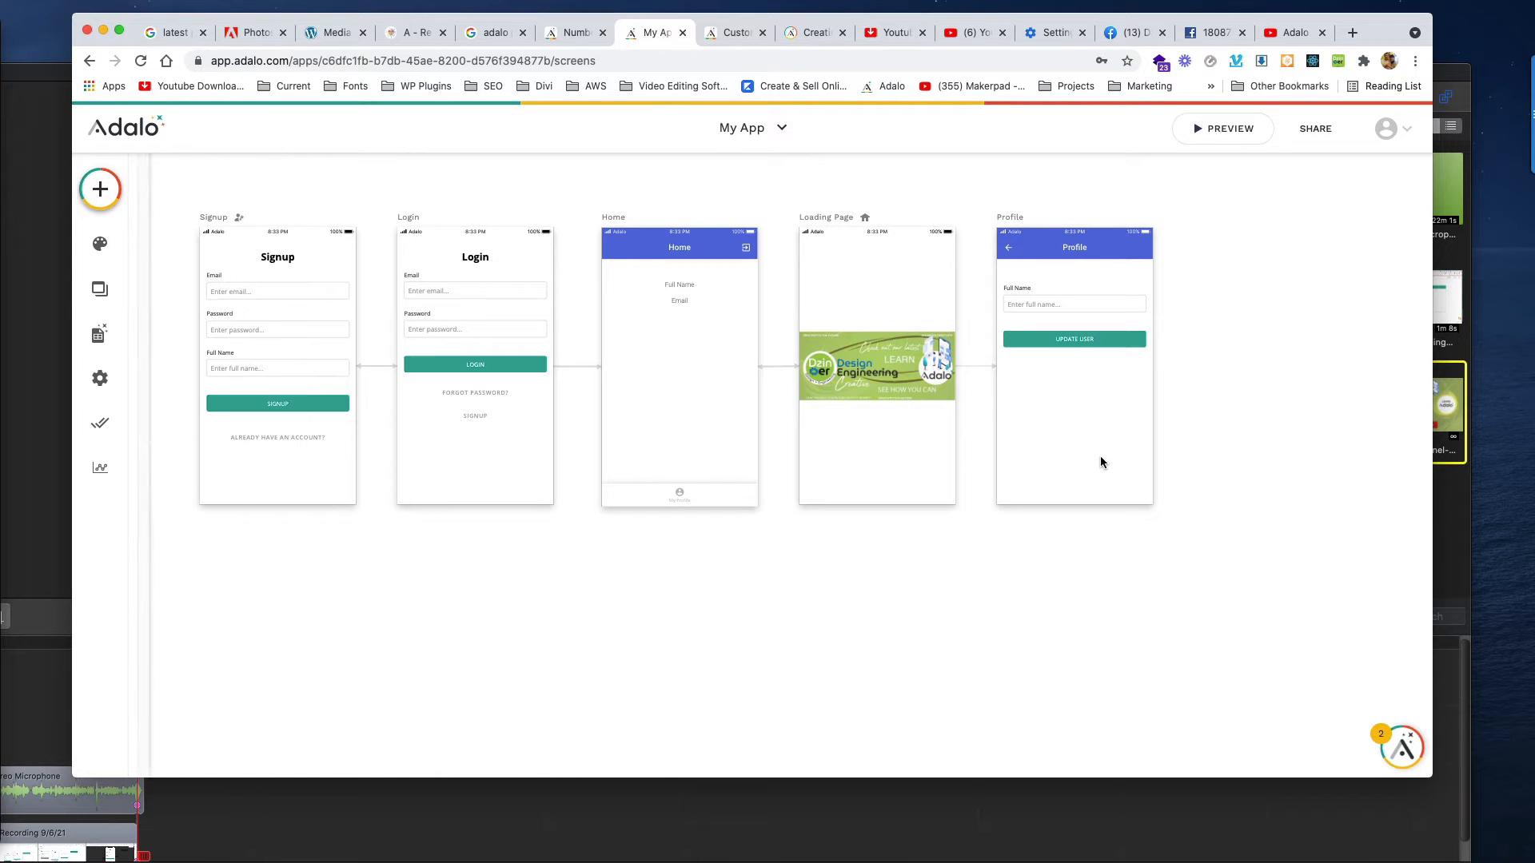
{"action": "left_click", "coordinate": [1016, 221]}
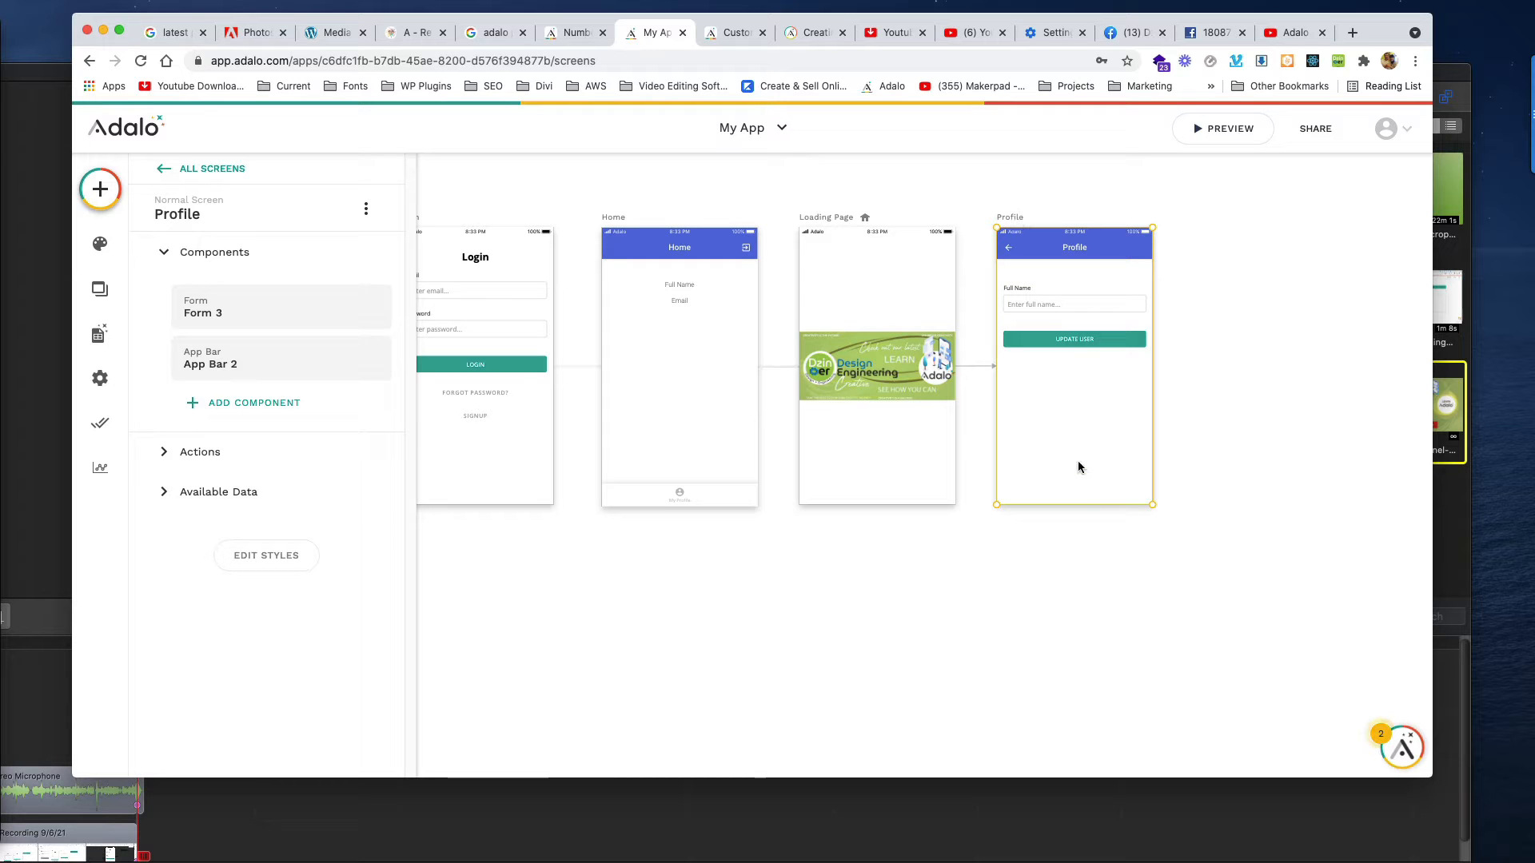
{"action": "key", "text": "super+v"}
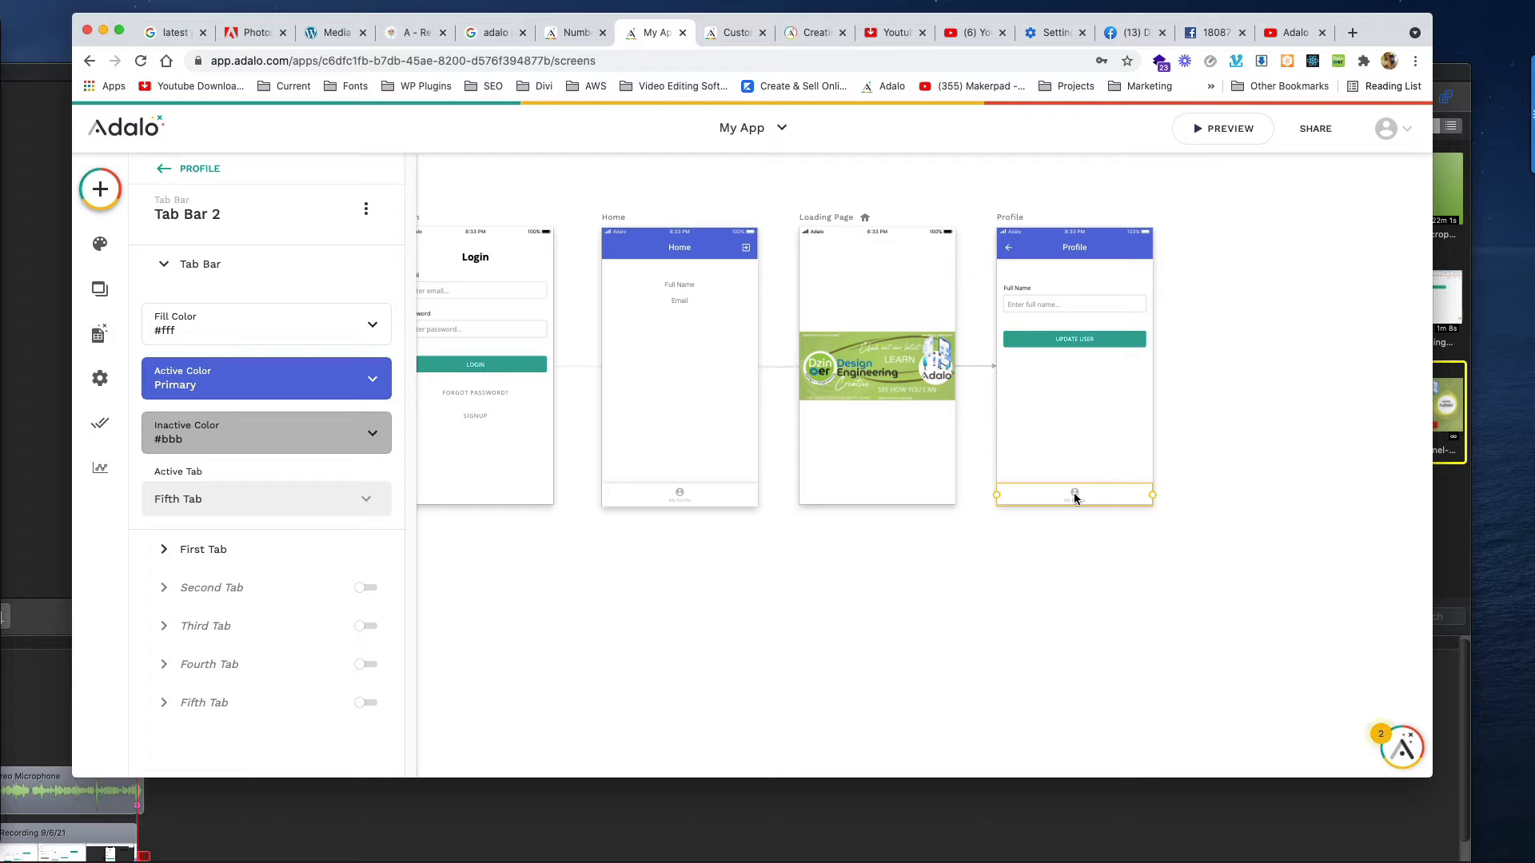
Remove the Profile link action from the first tab of the Profile screen's tab bar.
{"action": "left_click", "coordinate": [217, 549]}
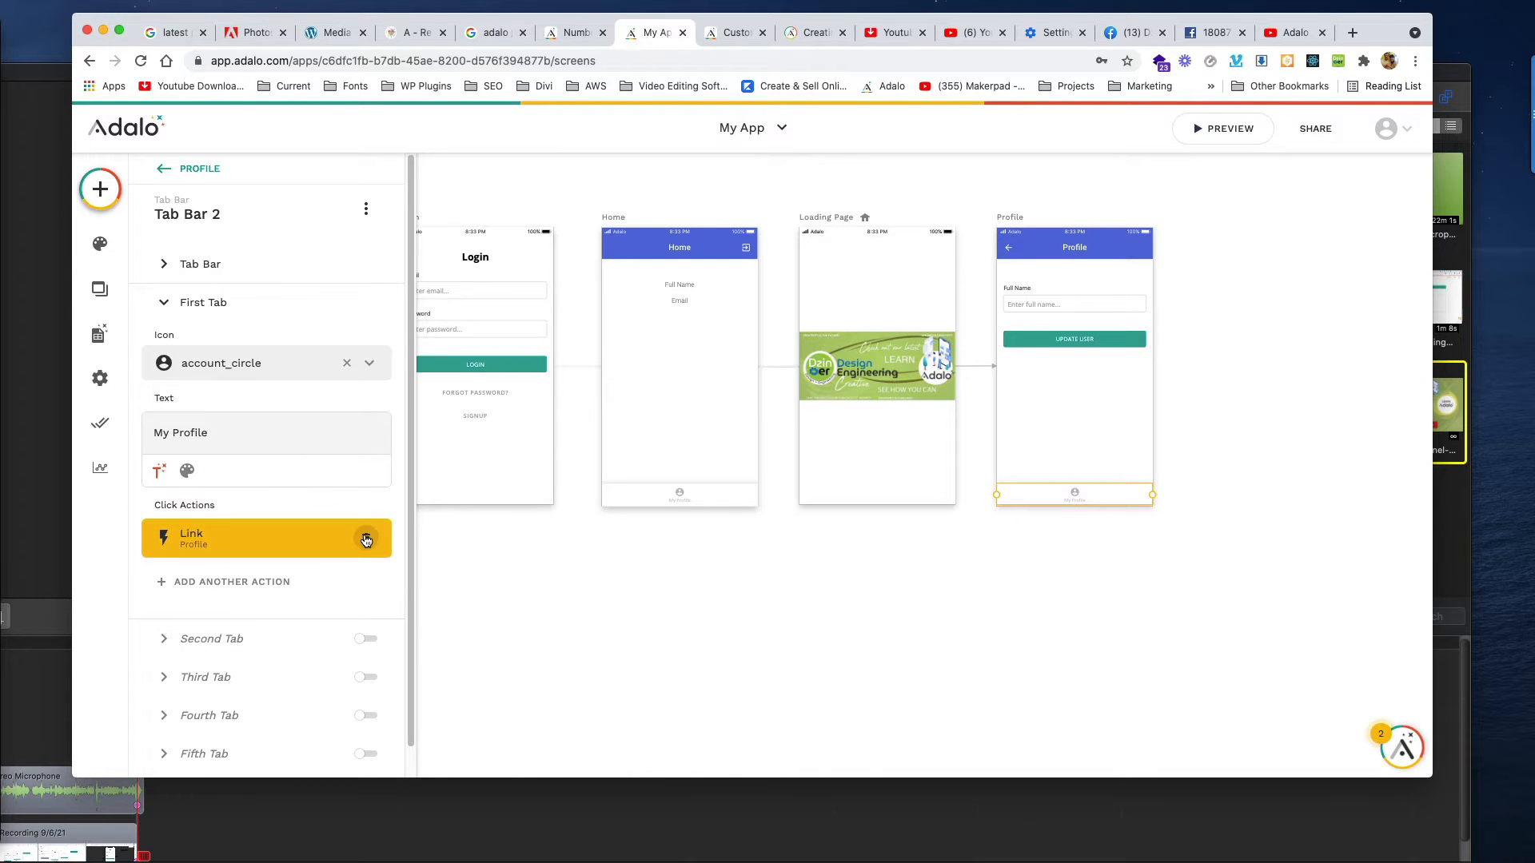
{"action": "left_click", "coordinate": [367, 542]}
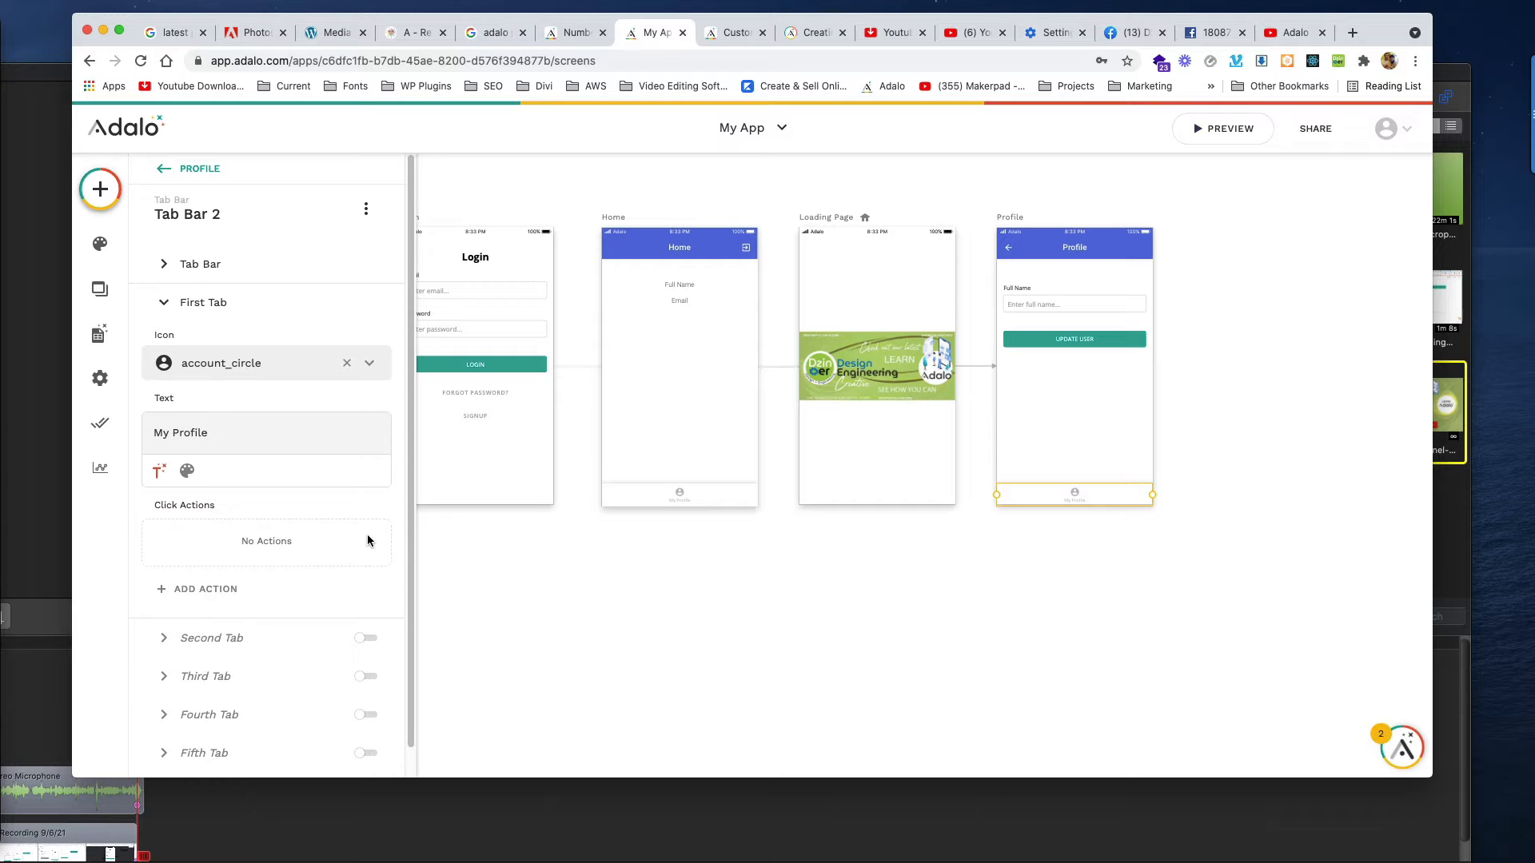
{"action": "left_click", "coordinate": [217, 380]}
{"action": "left_click", "coordinate": [515, 535]}
Set the active tab of the Profile screen's tab bar to First Tab.
{"action": "left_click", "coordinate": [170, 270]}
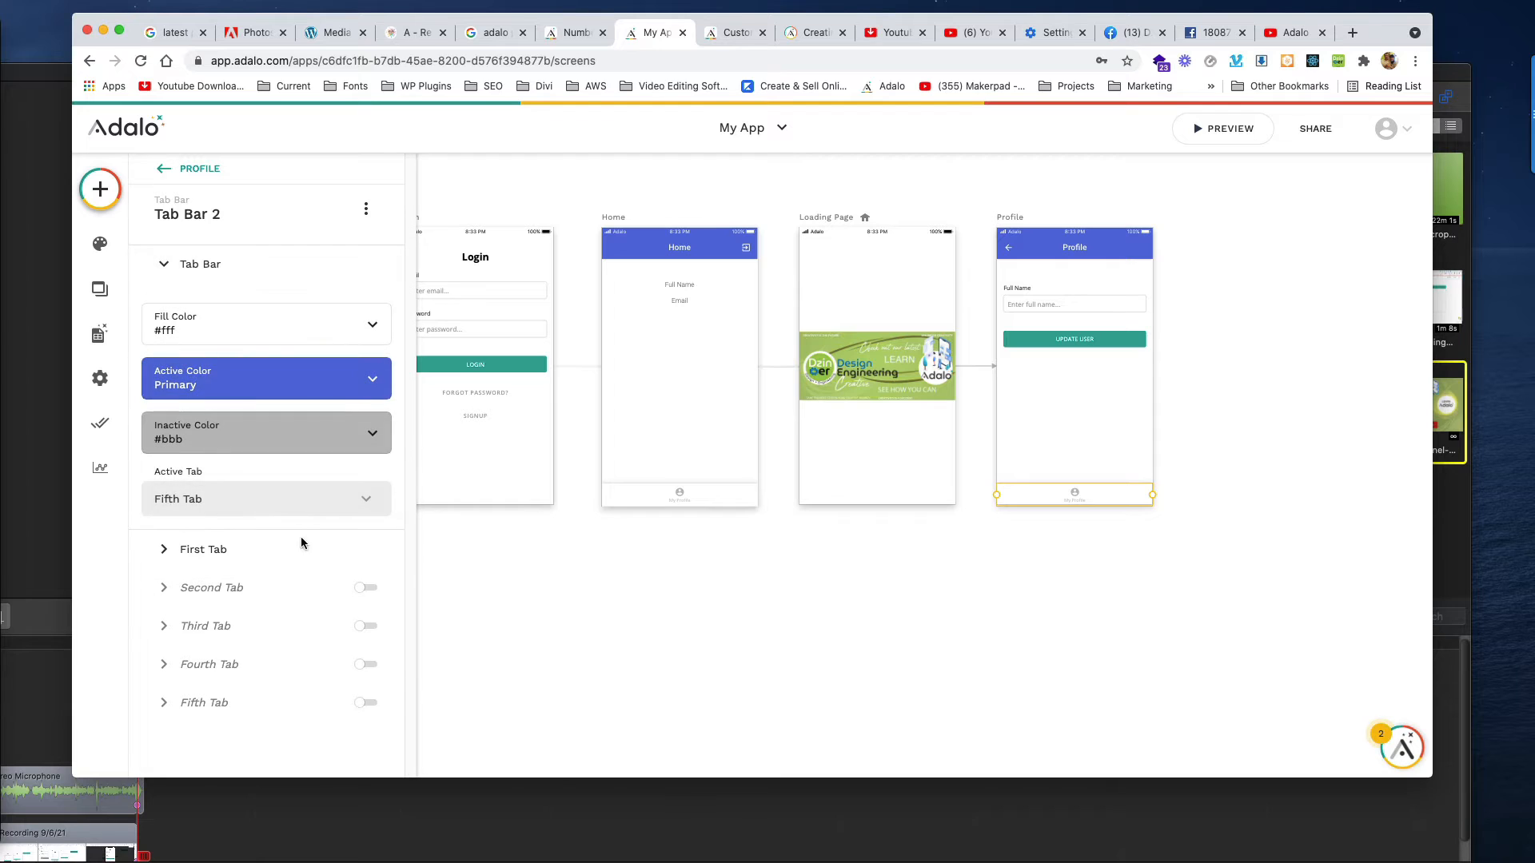
{"action": "left_click", "coordinate": [248, 502]}
{"action": "left_click", "coordinate": [213, 348]}
Enable the second tab of the Profile screen's tab bar and give it the home icon.
{"action": "left_click", "coordinate": [196, 588]}
{"action": "left_click", "coordinate": [367, 342]}
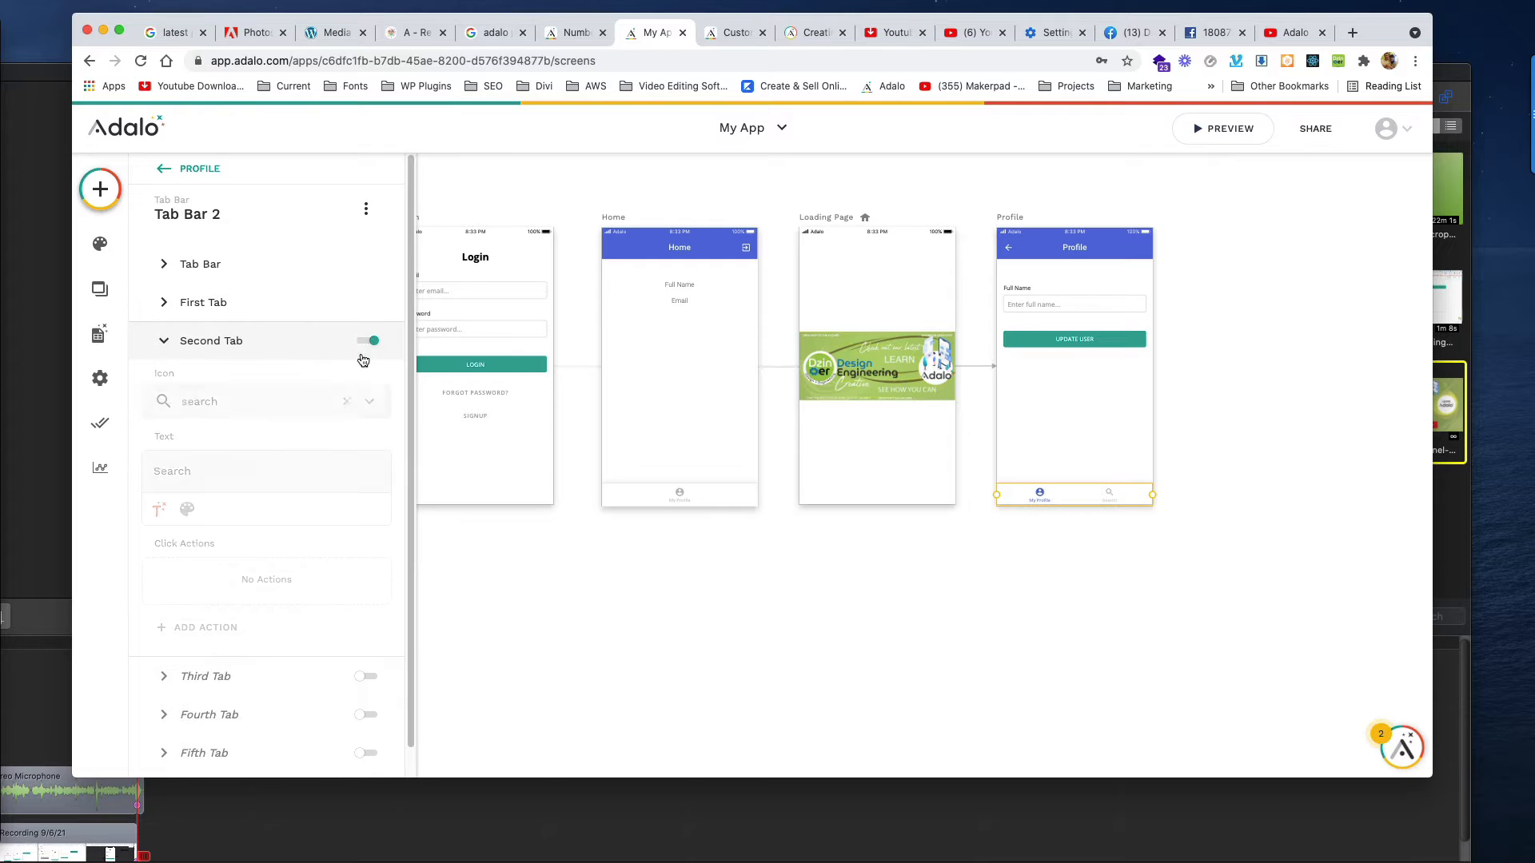
{"action": "left_click", "coordinate": [235, 403]}
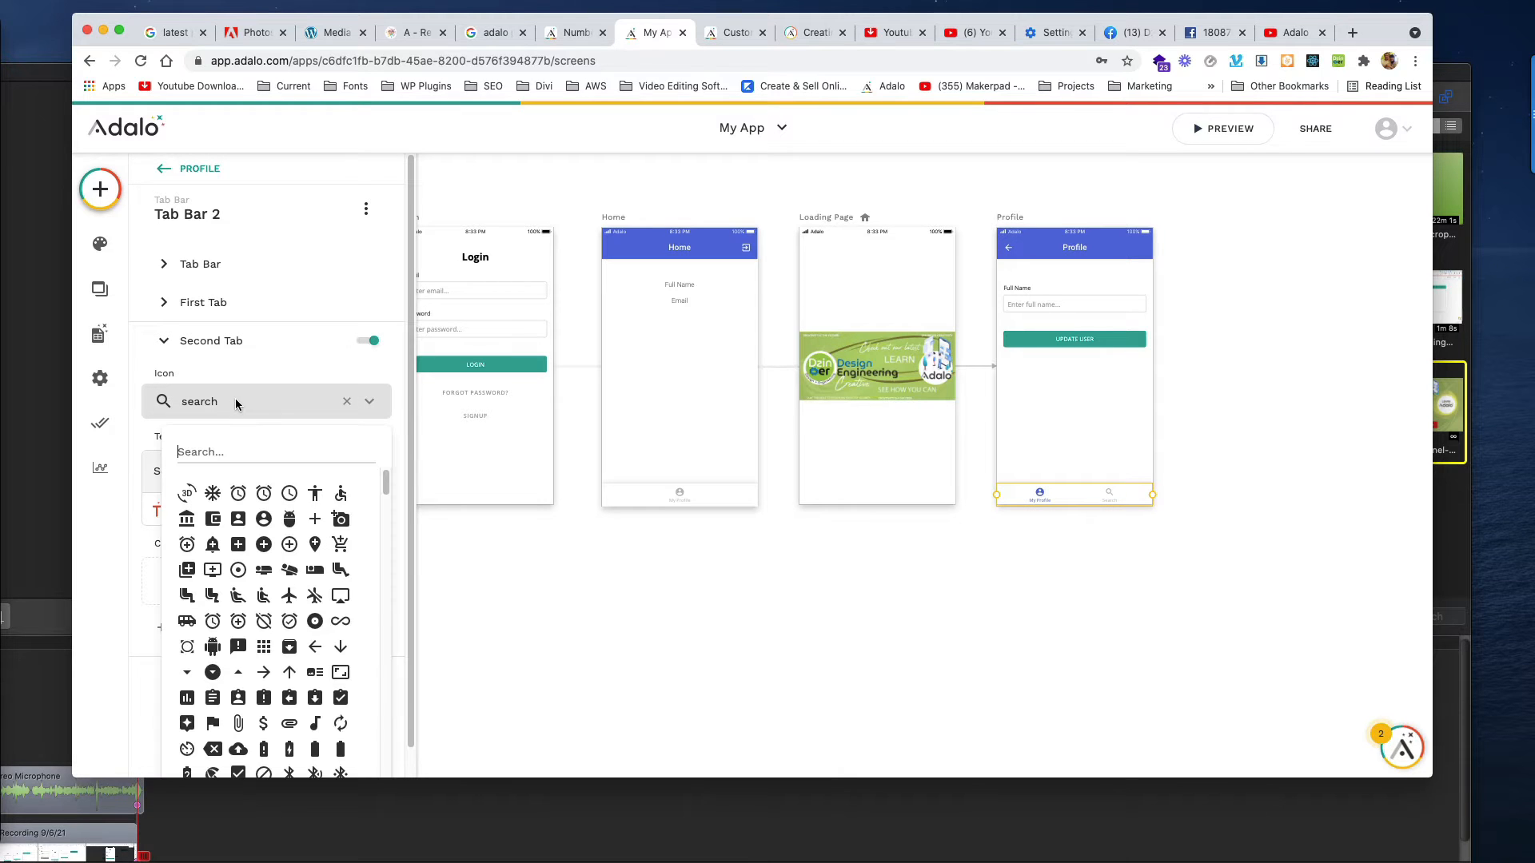
{"action": "type", "text": "home"}
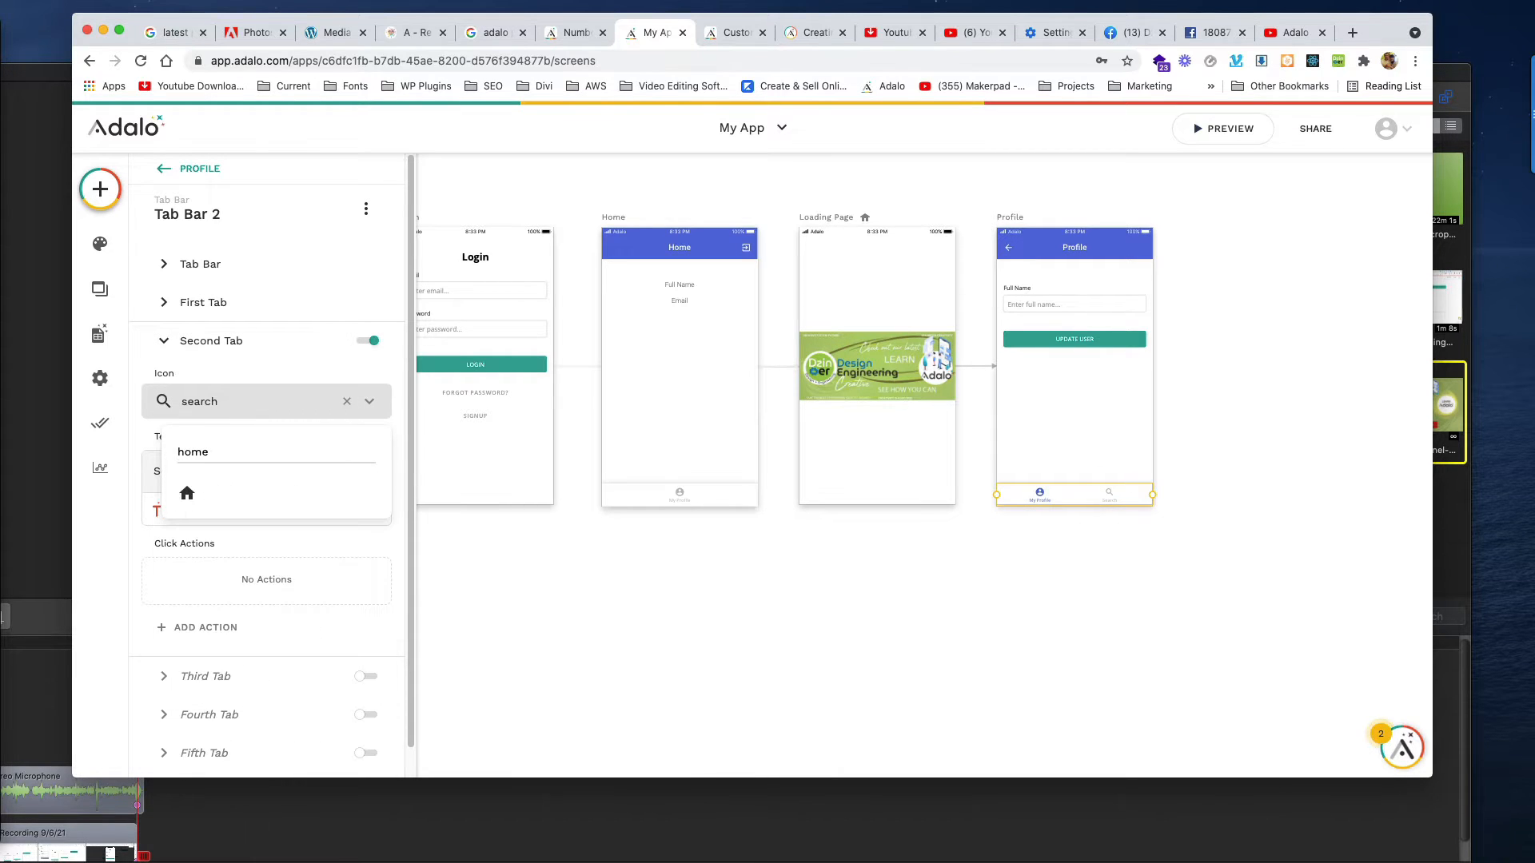
{"action": "left_click", "coordinate": [187, 491]}
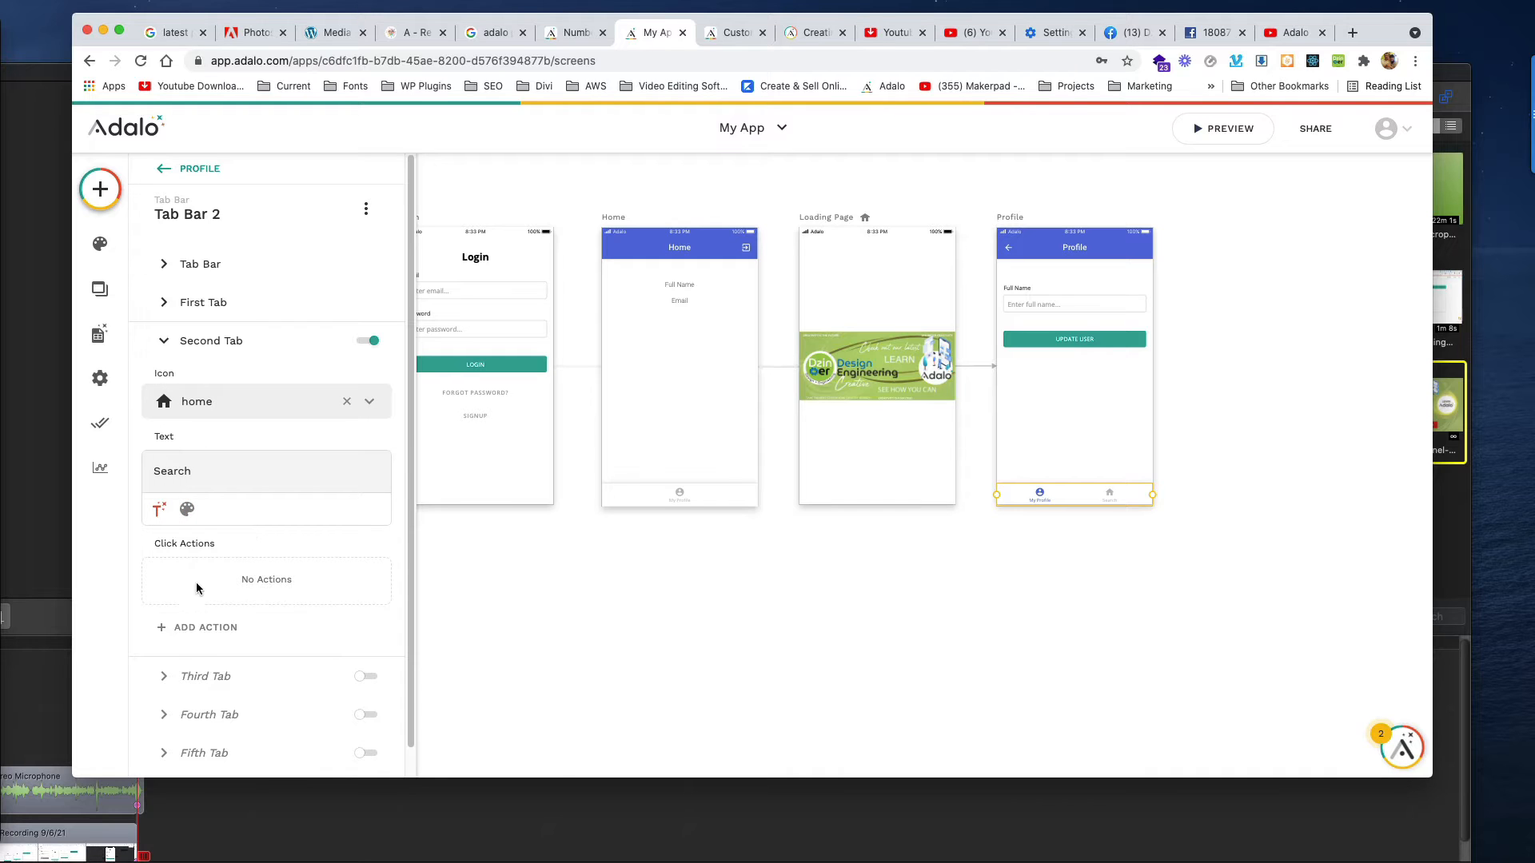
Add a click action to the second tab of the Profile screen's tab bar that links Back.
{"action": "left_click", "coordinate": [201, 628]}
{"action": "mouse_move", "coordinate": [264, 335]}
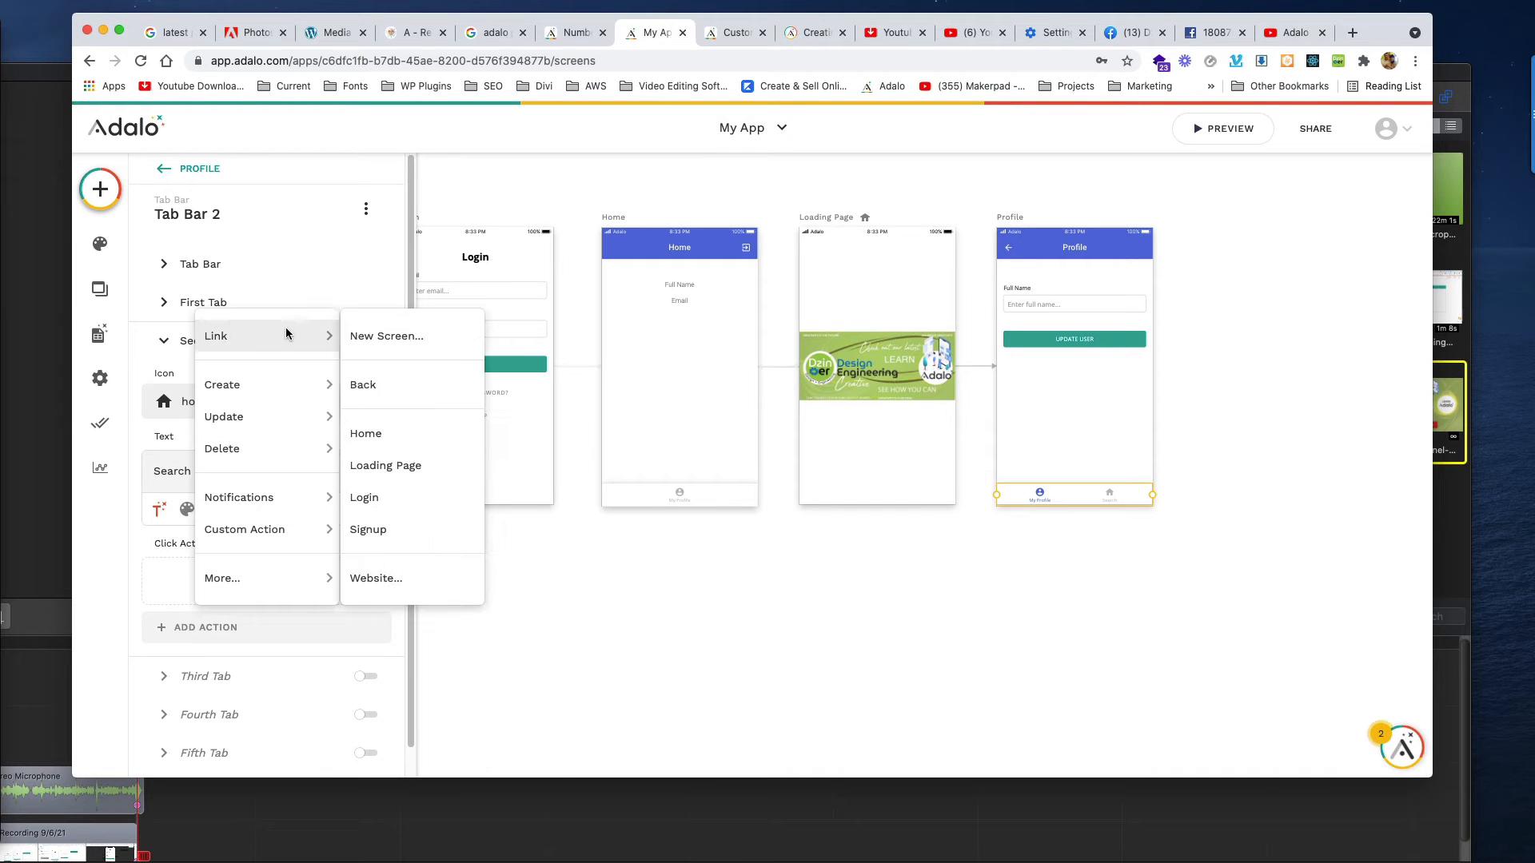
{"action": "left_click", "coordinate": [364, 386]}
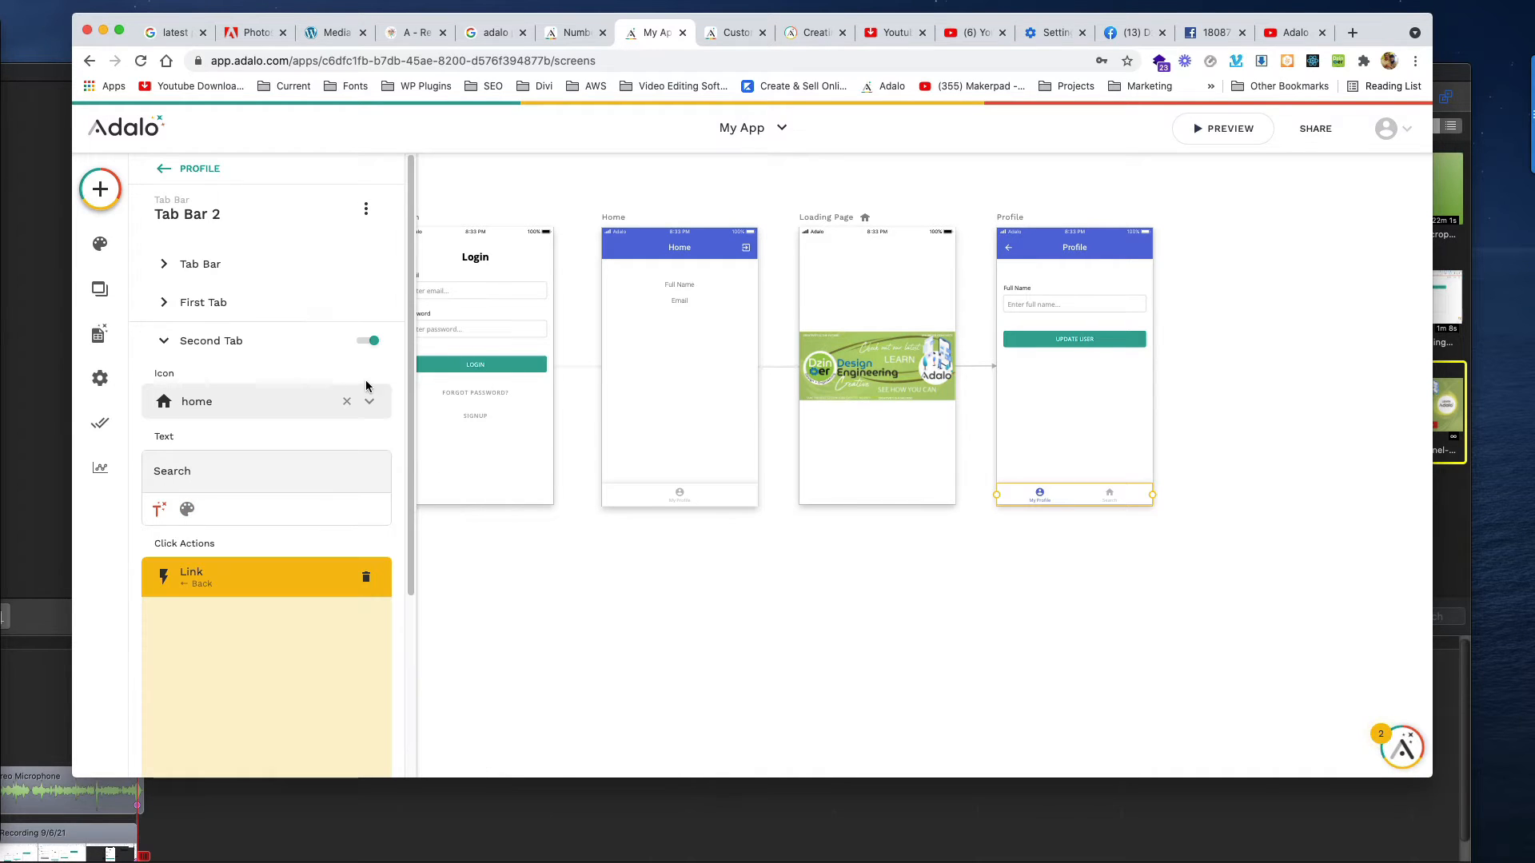
{"action": "left_click", "coordinate": [269, 572]}
{"action": "left_click", "coordinate": [616, 632]}
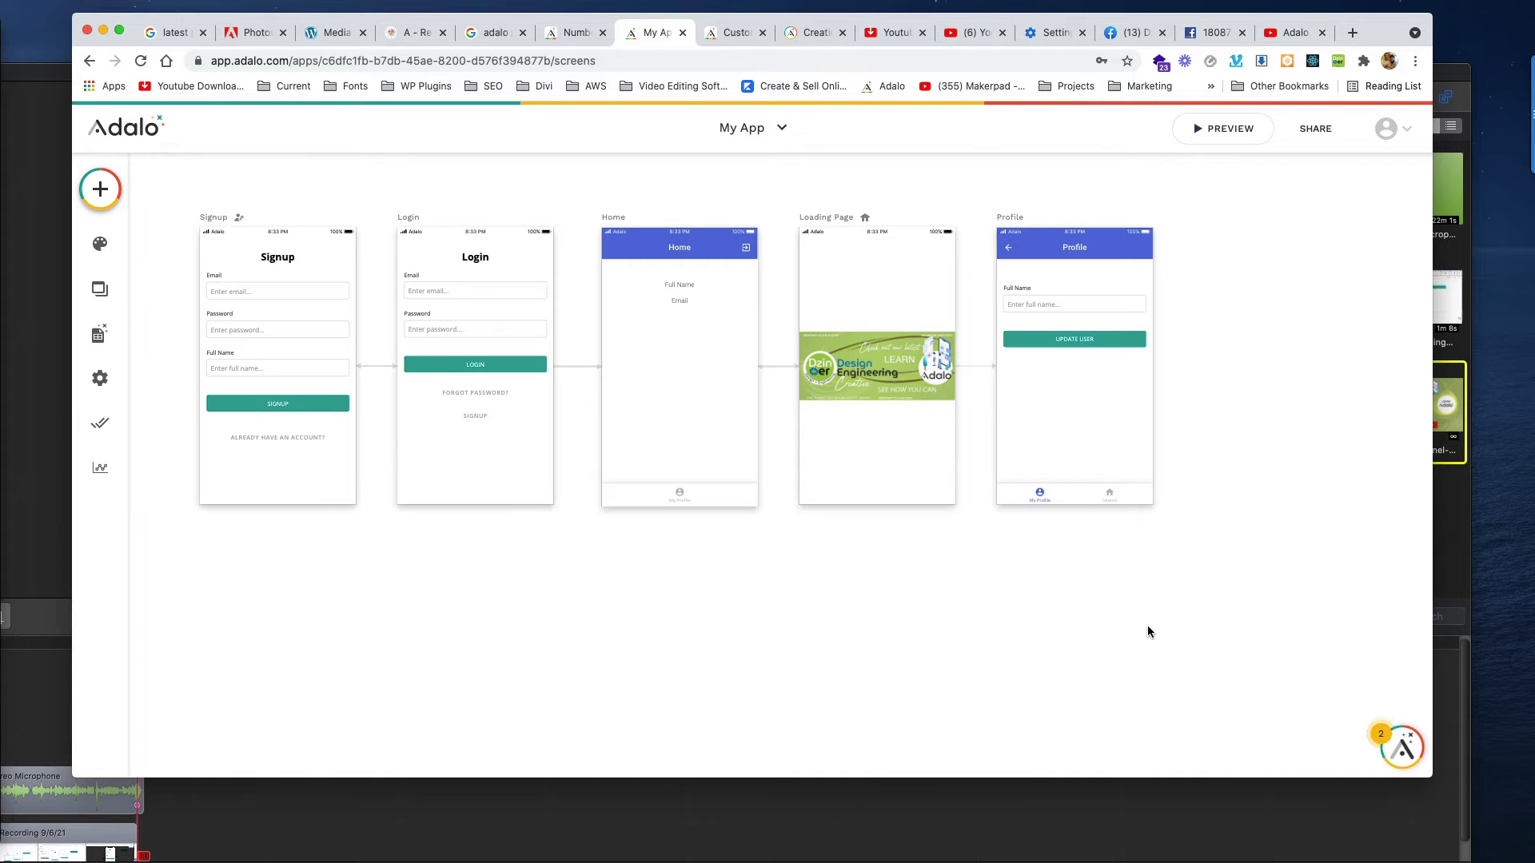
Change the second tab's link on the Profile screen to the Home screen with the transition None.
{"action": "left_click", "coordinate": [1111, 493]}
{"action": "left_click", "coordinate": [191, 588]}
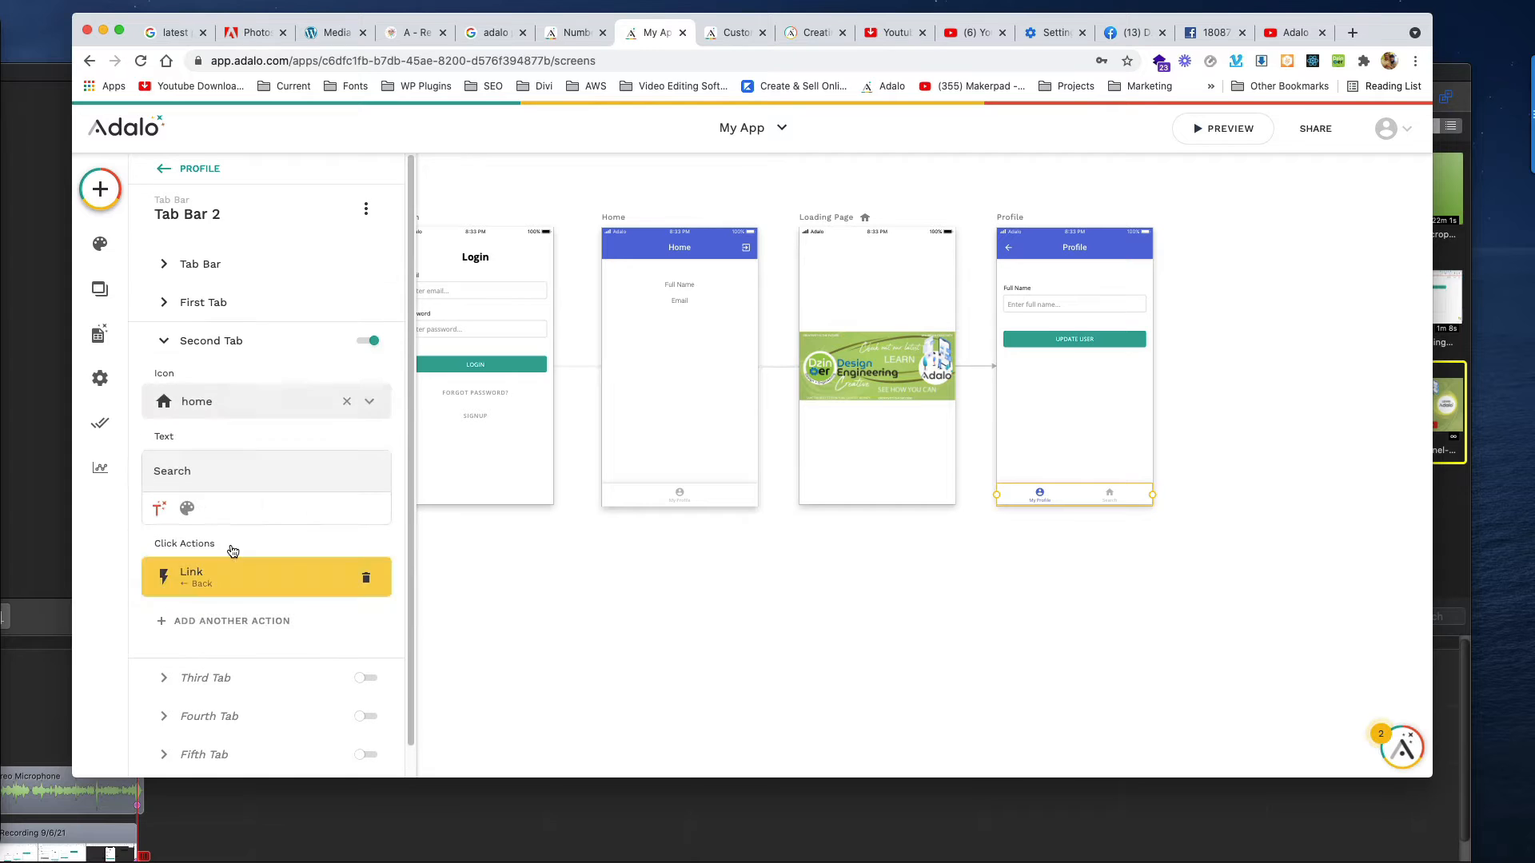
{"action": "left_click", "coordinate": [229, 590]}
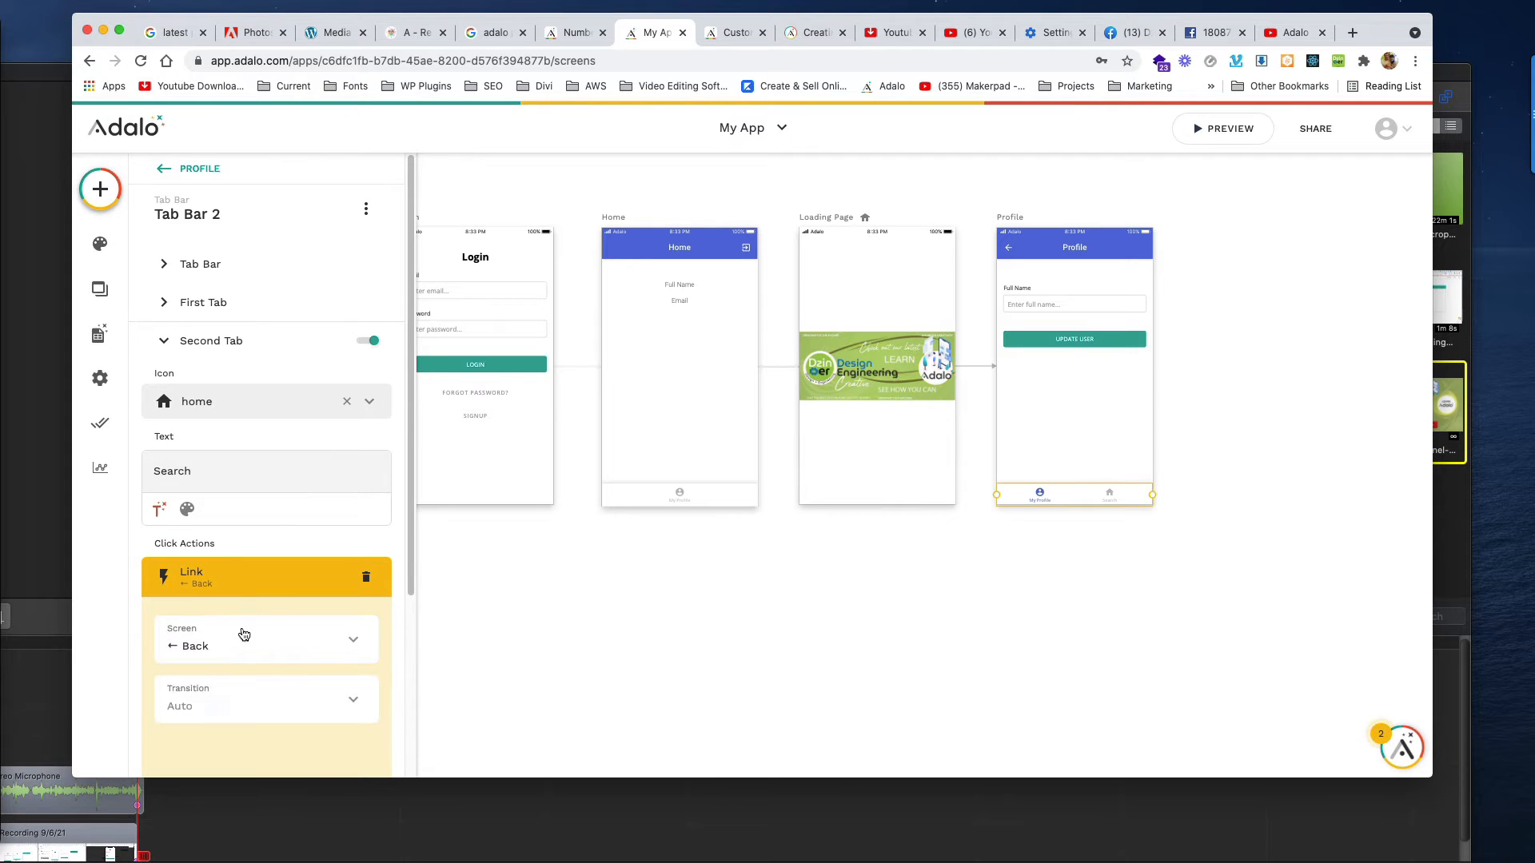
{"action": "left_click", "coordinate": [256, 636]}
{"action": "left_click", "coordinate": [256, 462]}
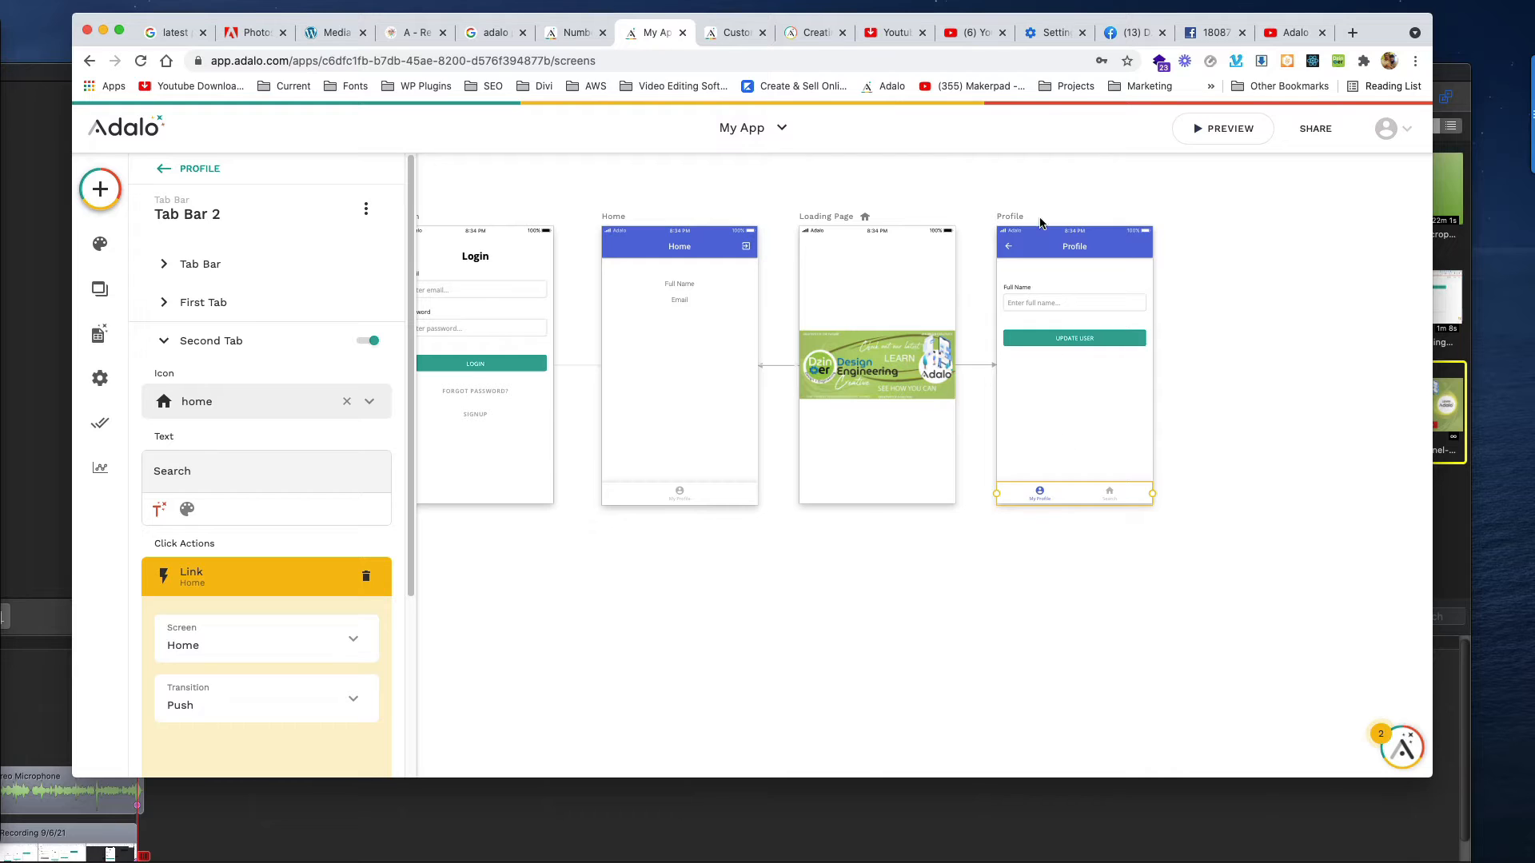
{"action": "left_click", "coordinate": [240, 690]}
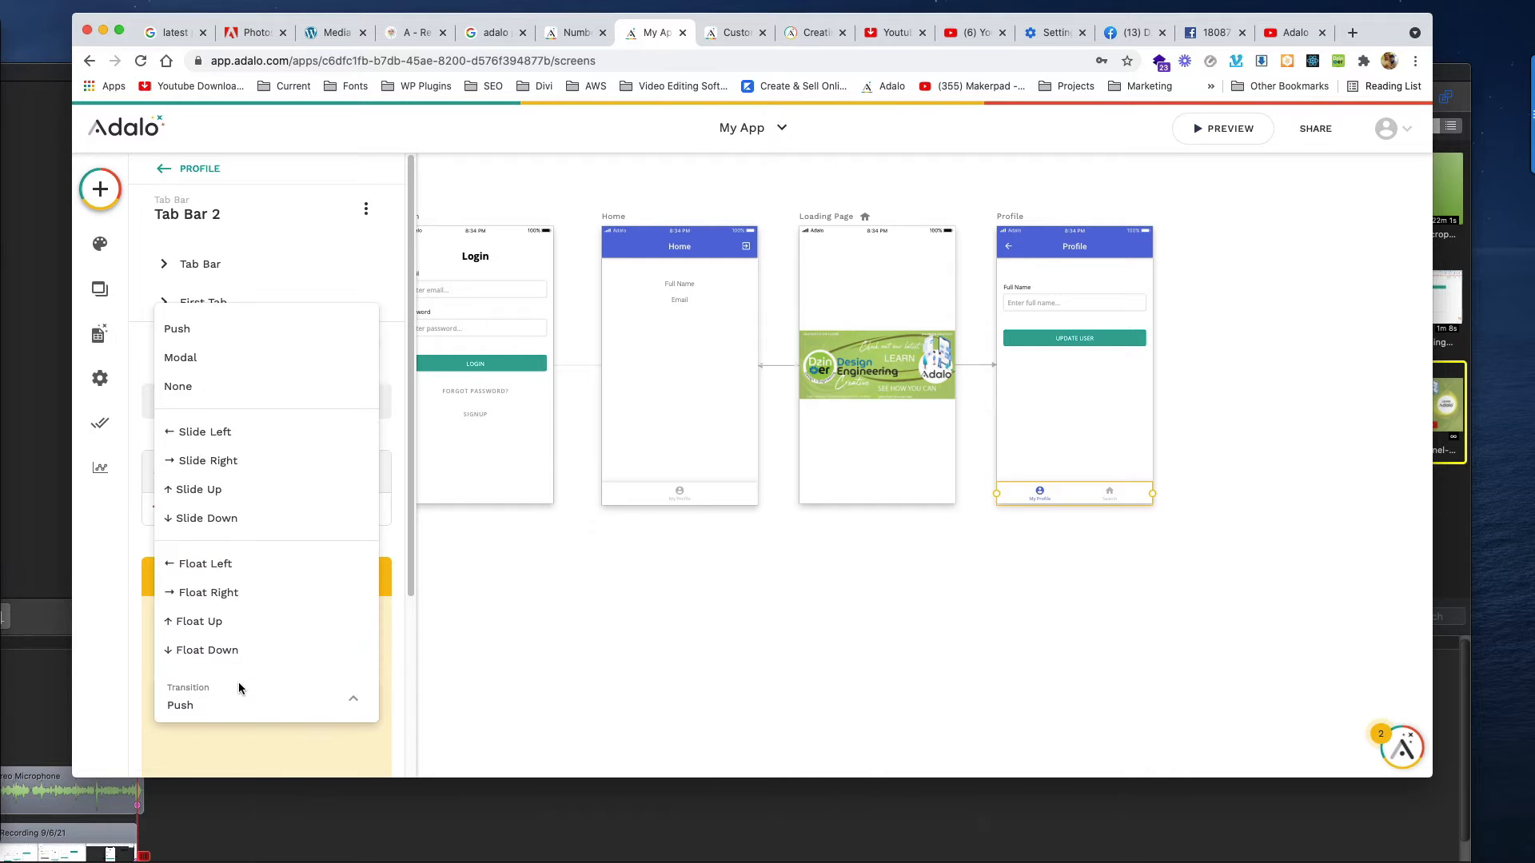
{"action": "left_click", "coordinate": [211, 387]}
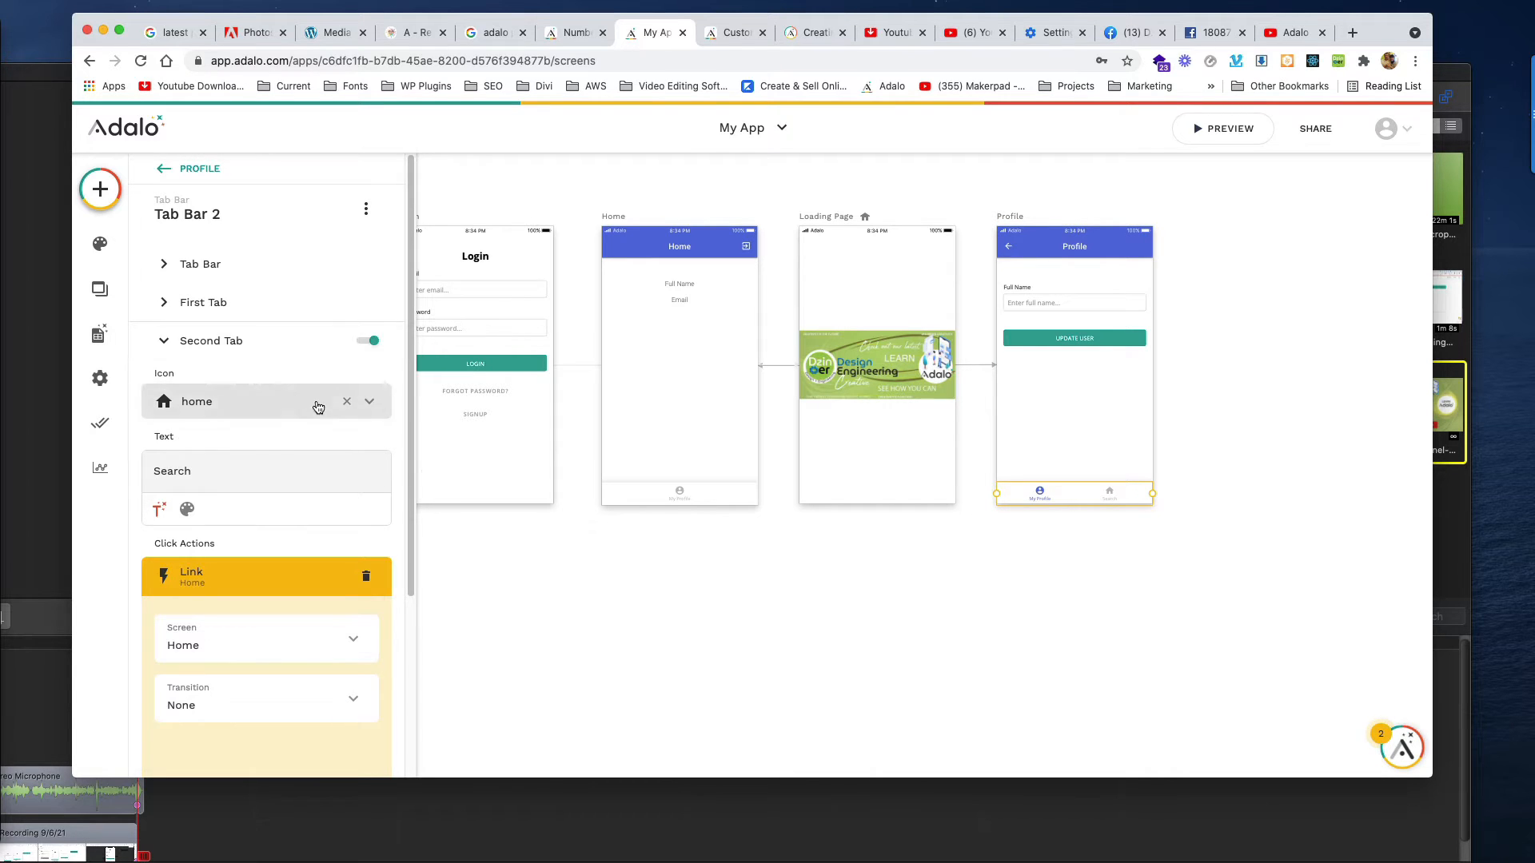
{"action": "left_click", "coordinate": [720, 673]}
Examine the Profile screen's available data and component list.
{"action": "left_click", "coordinate": [1010, 218]}
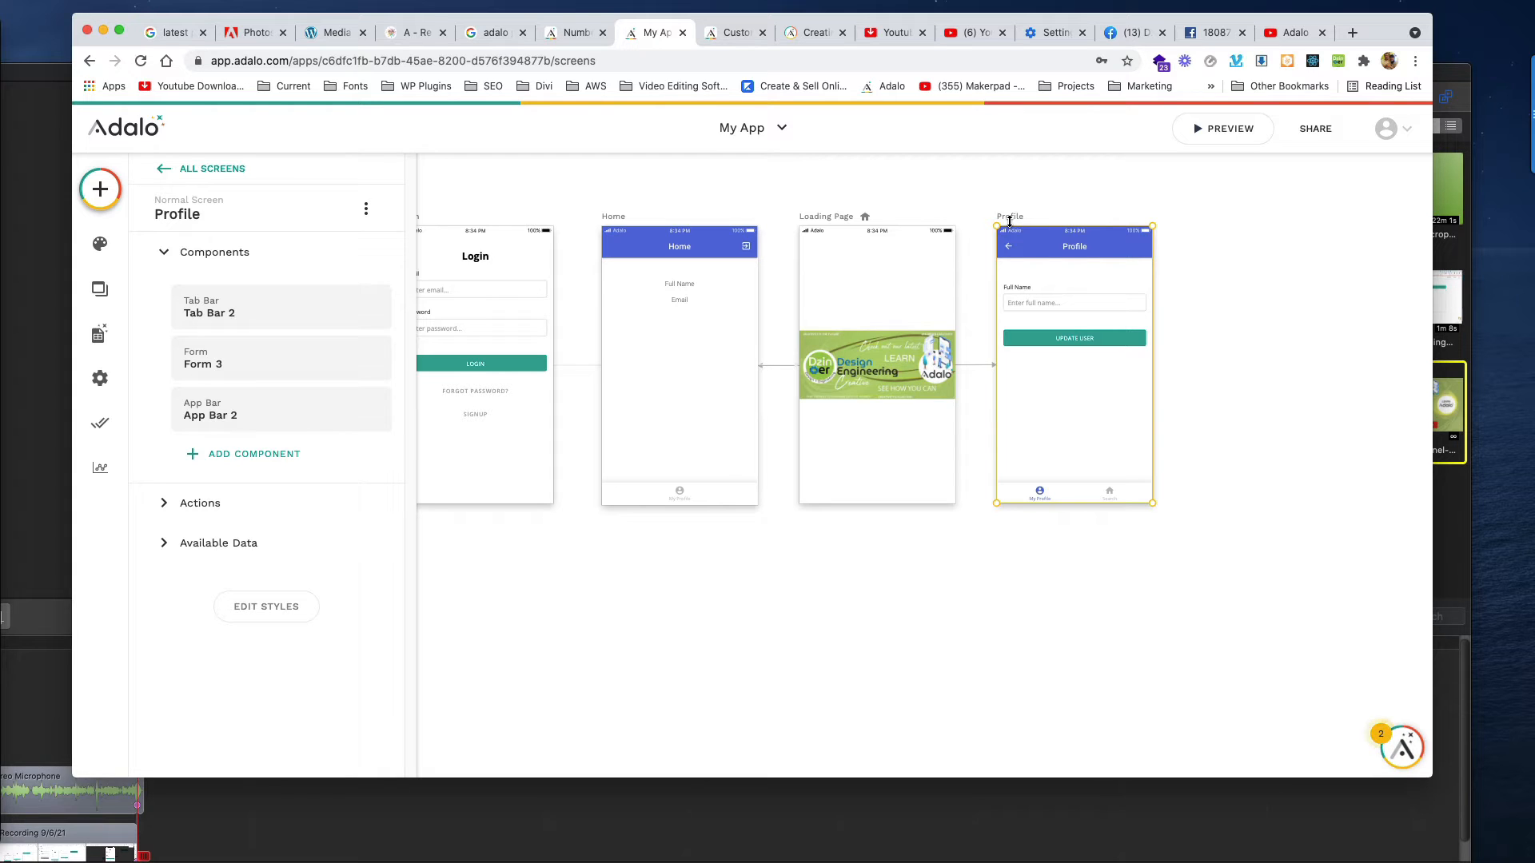
{"action": "left_click", "coordinate": [163, 543]}
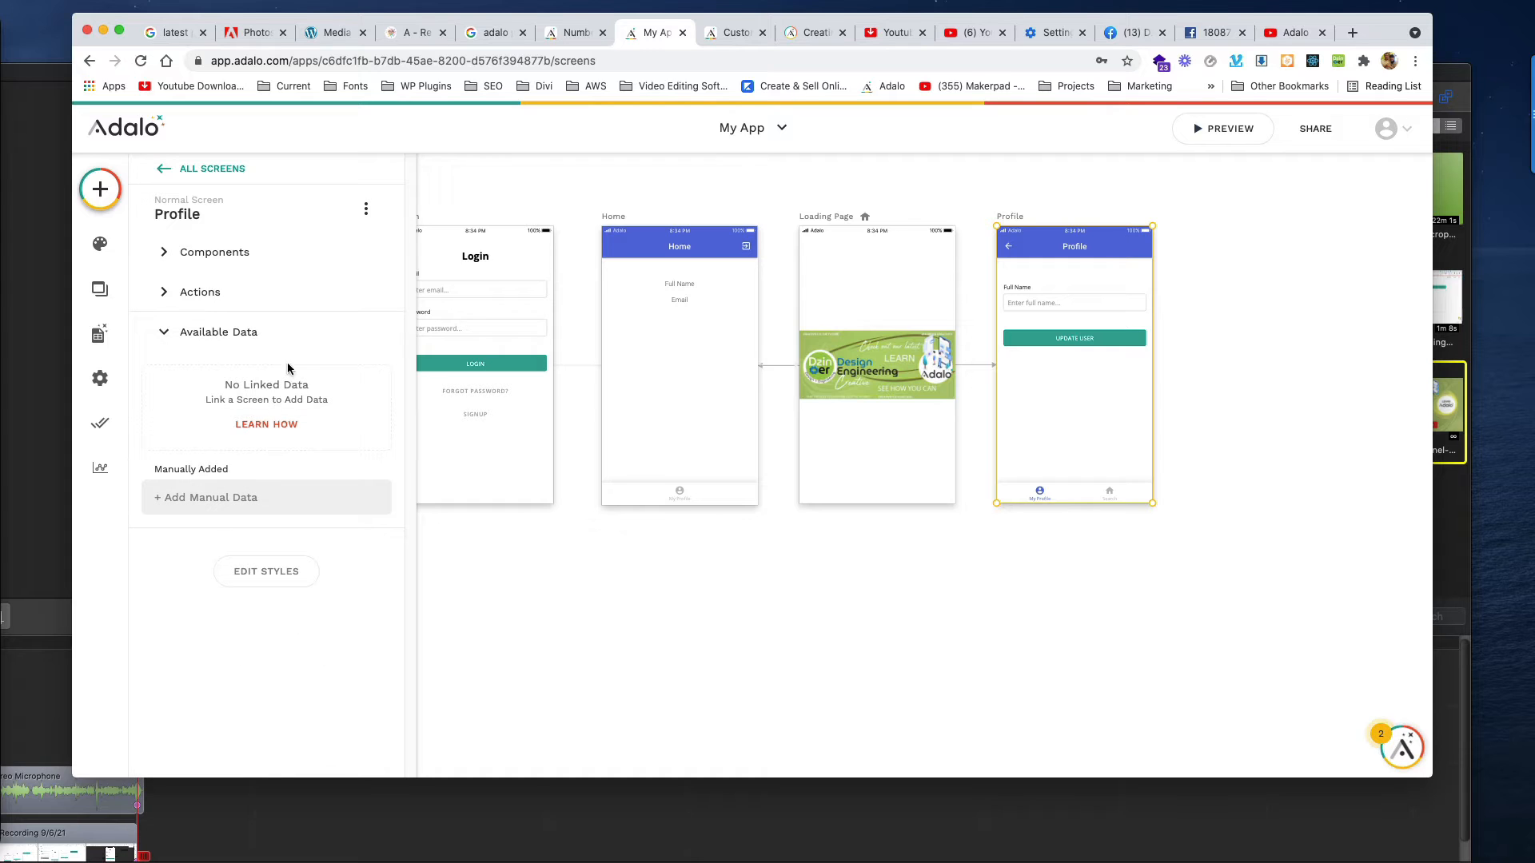
{"action": "left_click", "coordinate": [857, 658]}
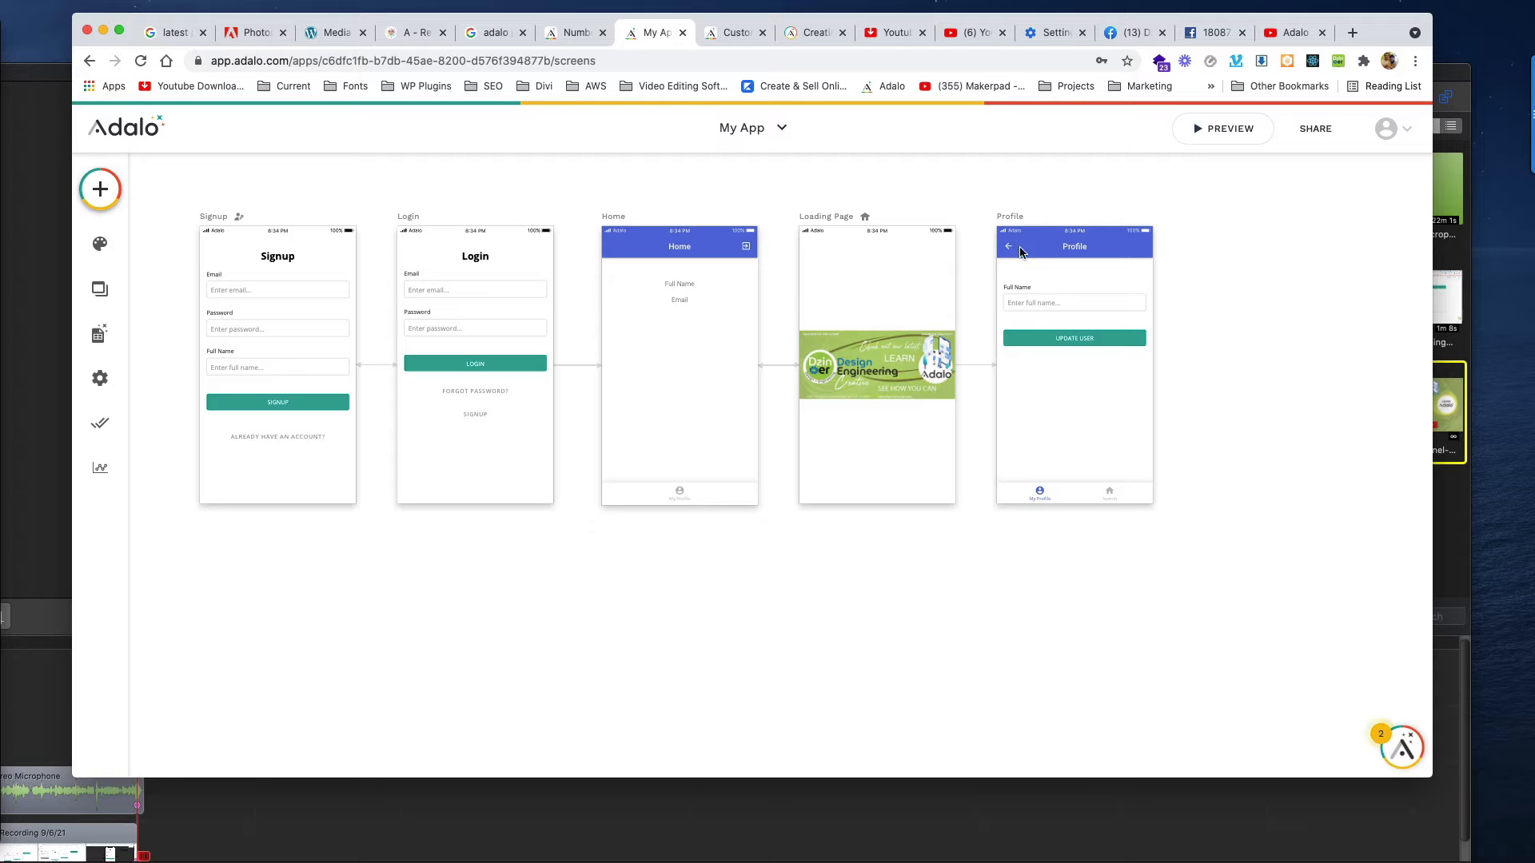
{"action": "left_click", "coordinate": [1011, 217]}
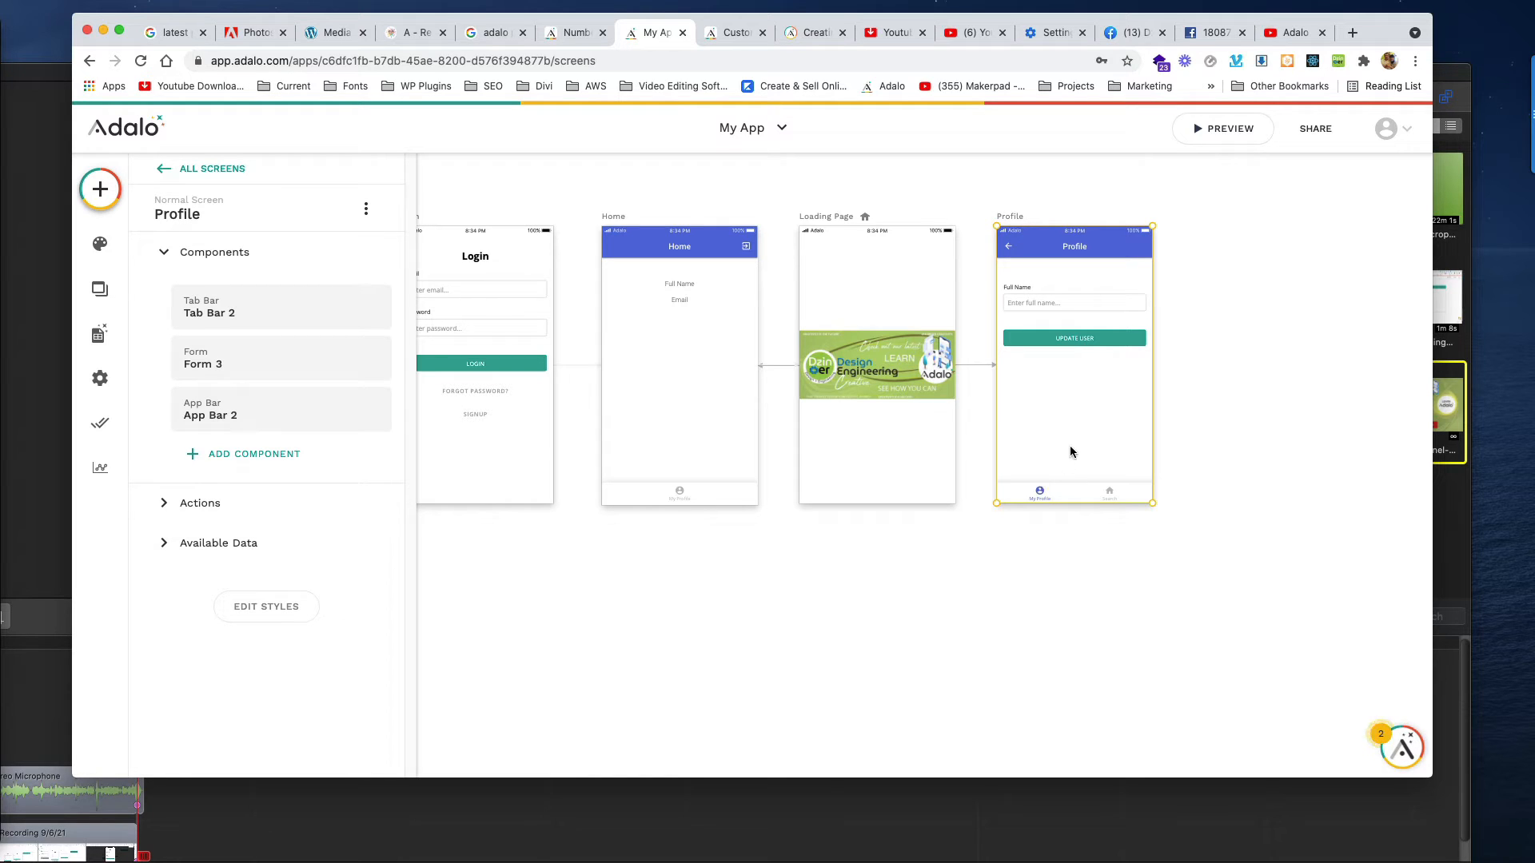
Set the link target of the Profile tab bar's second tab to Back.
{"action": "left_click", "coordinate": [1104, 494]}
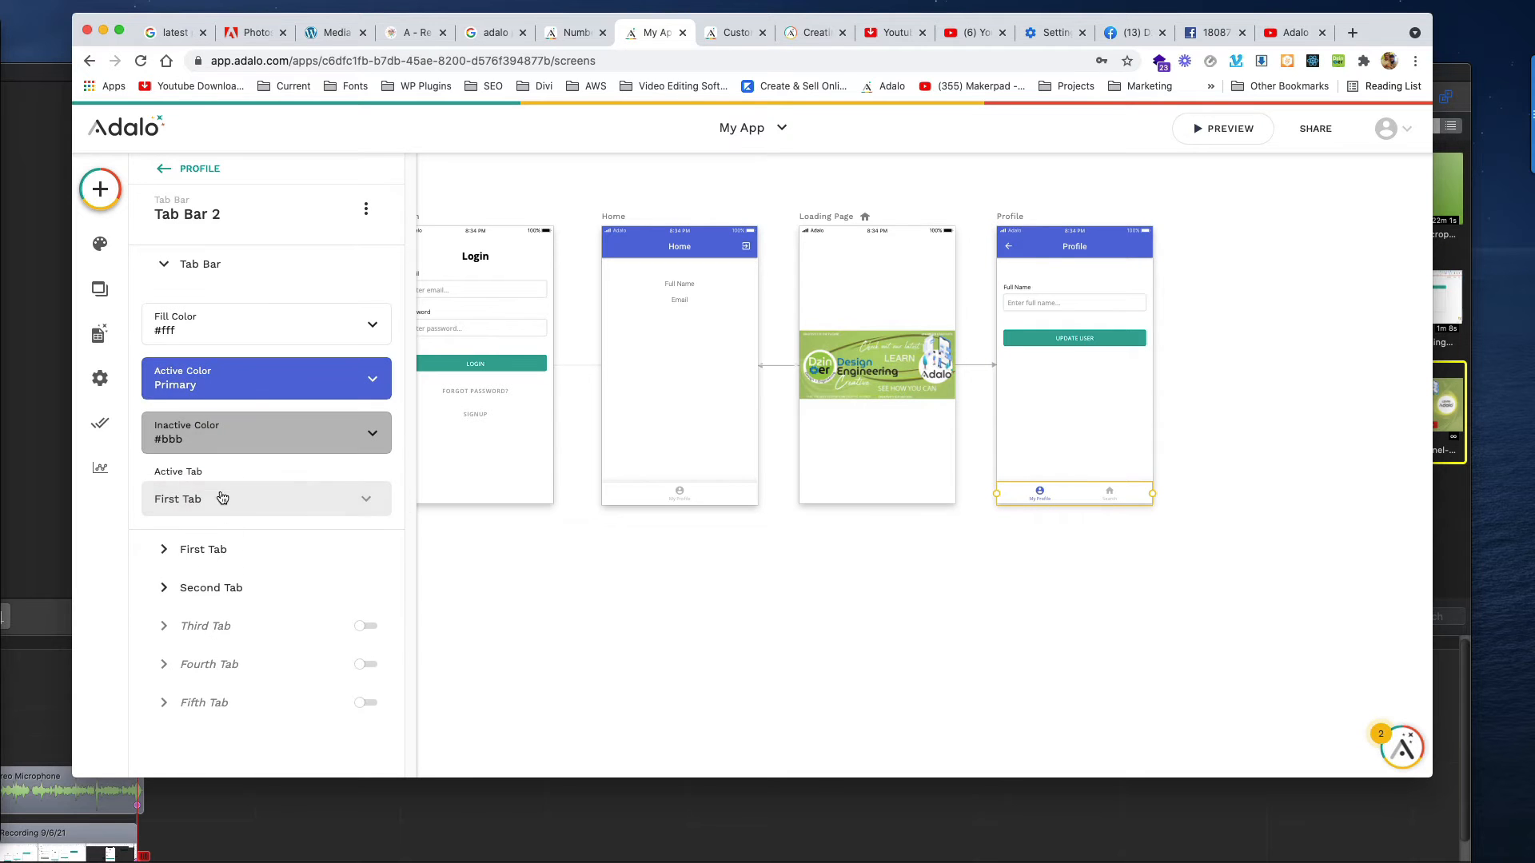
{"action": "left_click", "coordinate": [204, 592]}
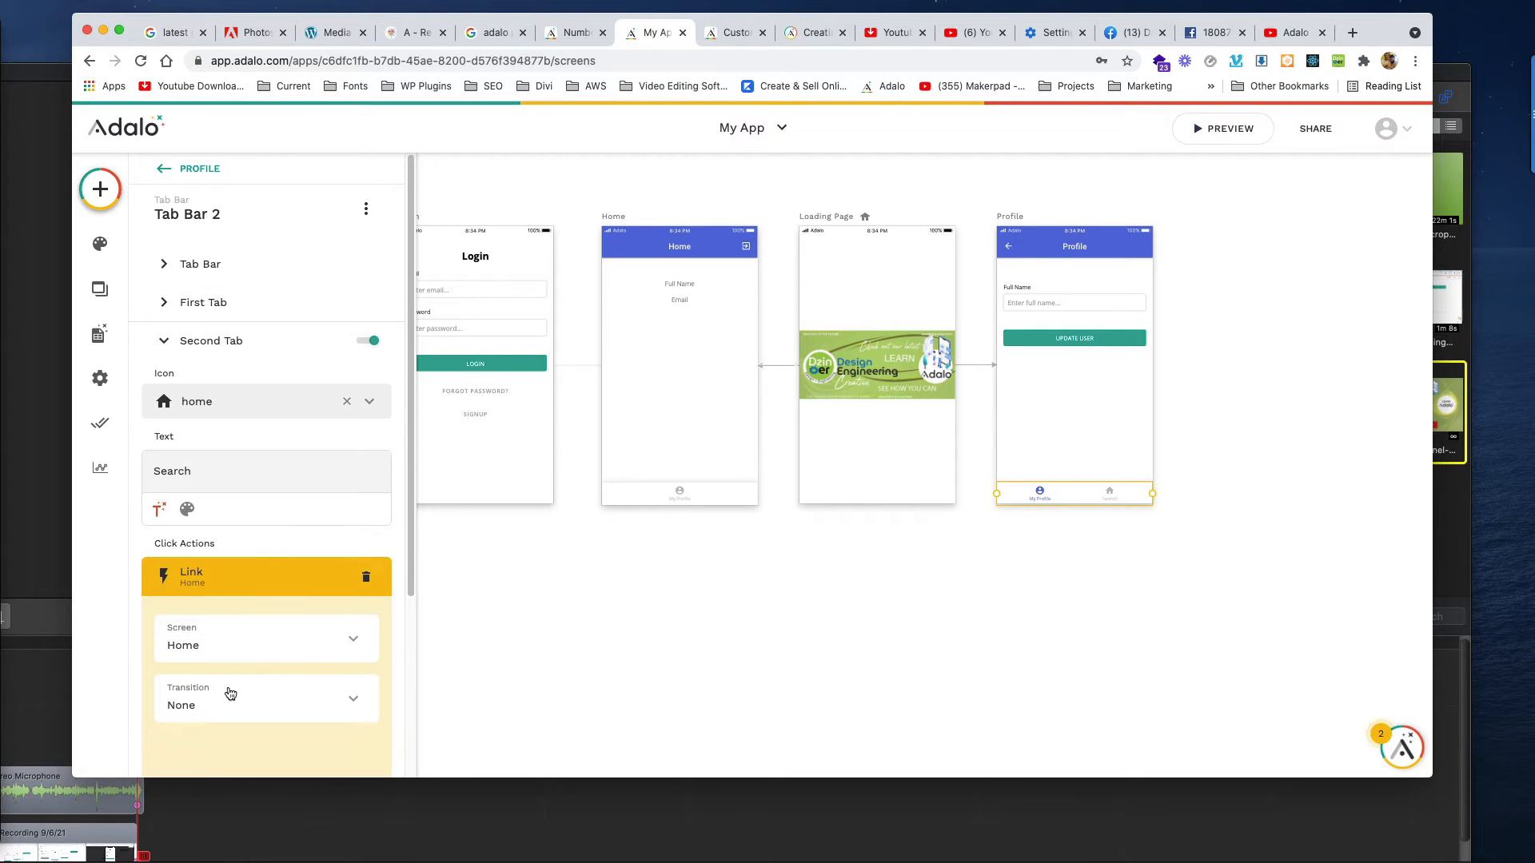
{"action": "left_click", "coordinate": [241, 644]}
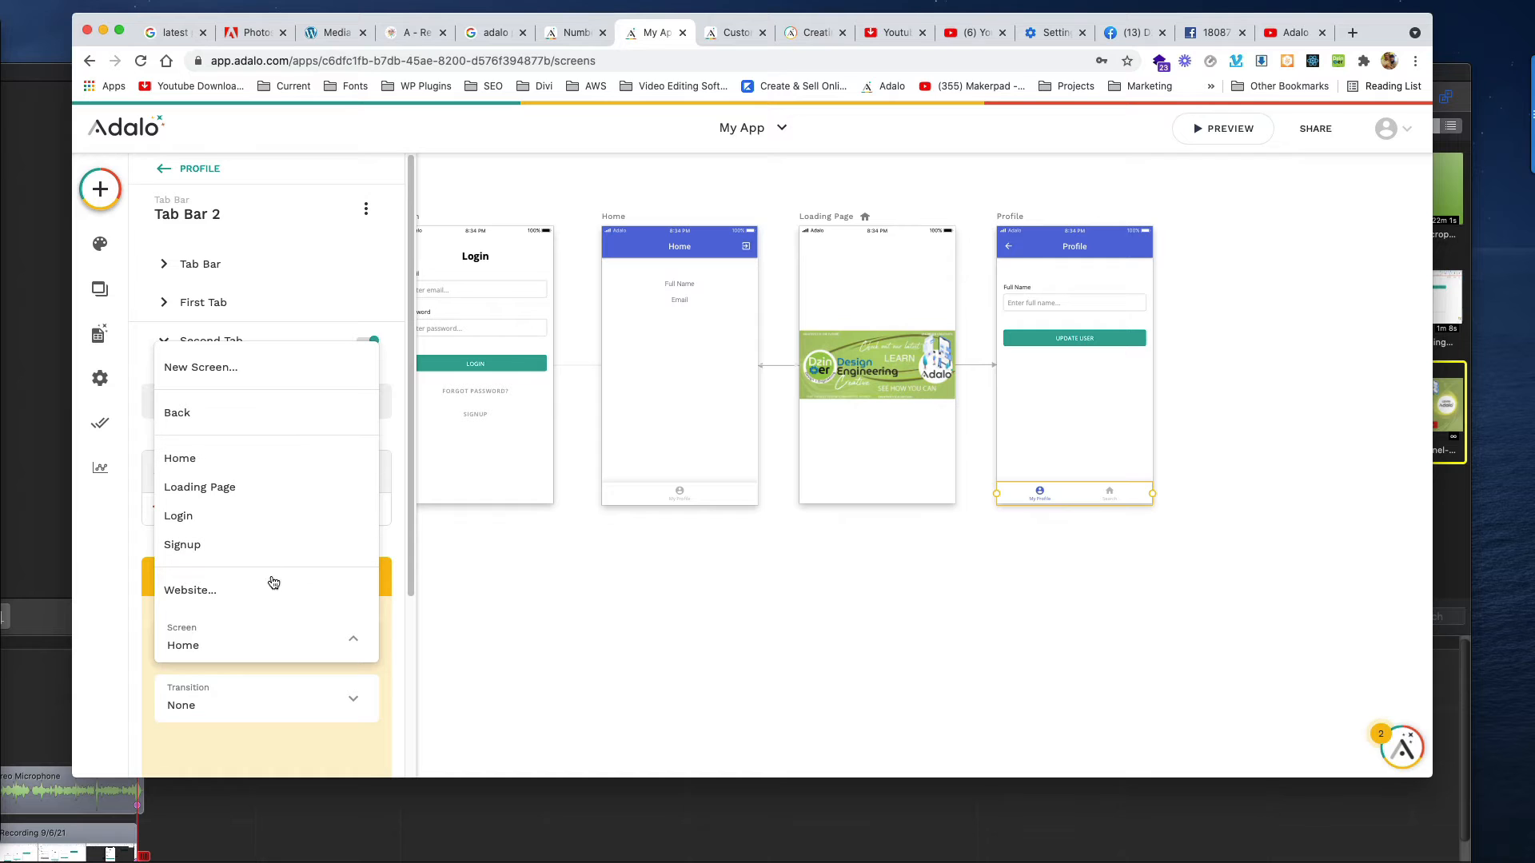
{"action": "left_click", "coordinate": [359, 657]}
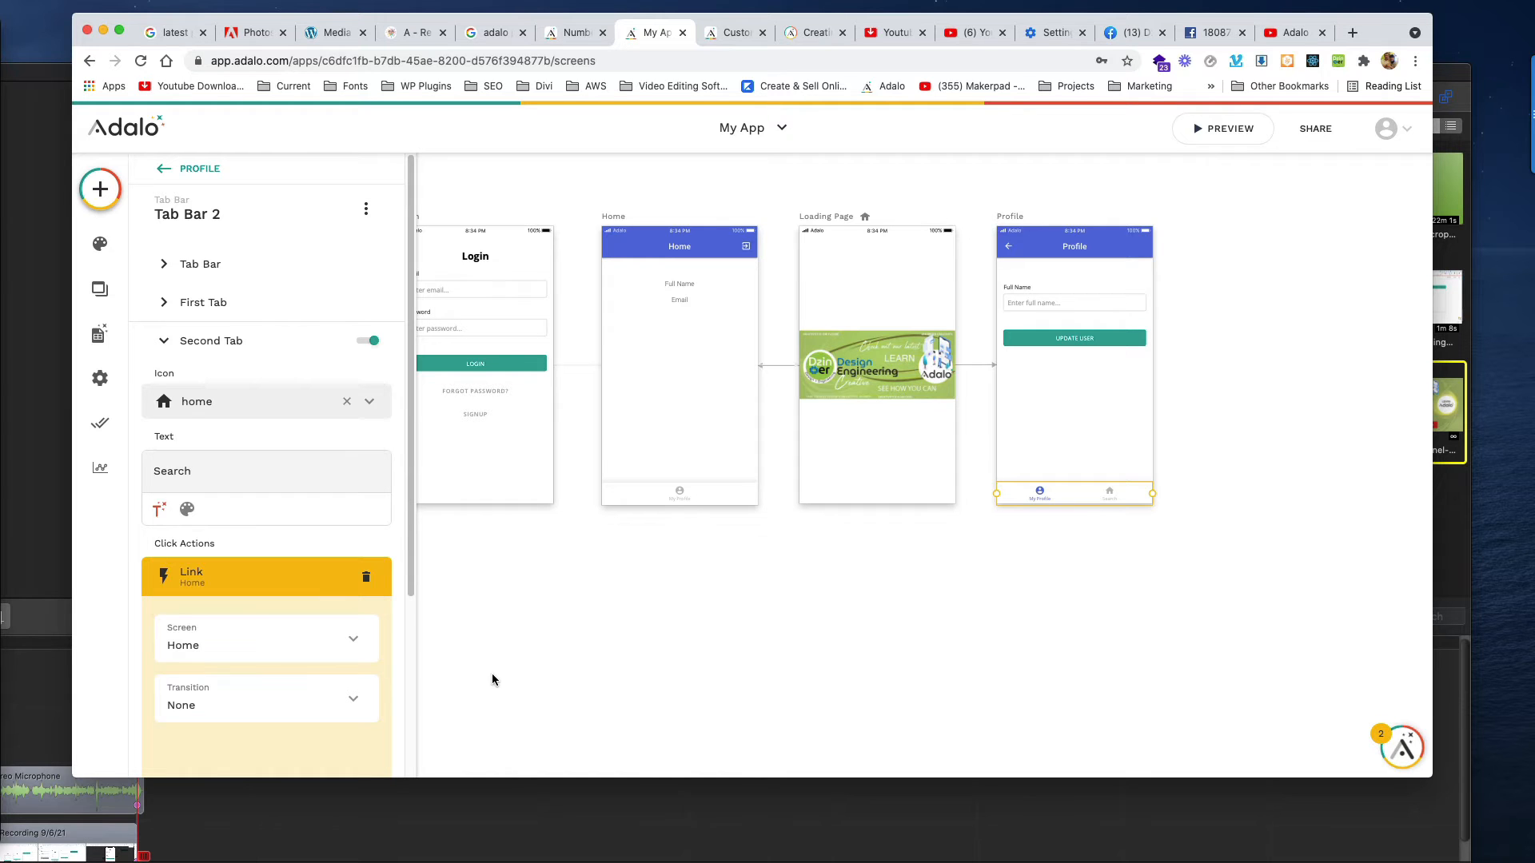
{"action": "left_click", "coordinate": [261, 645]}
{"action": "left_click", "coordinate": [266, 422]}
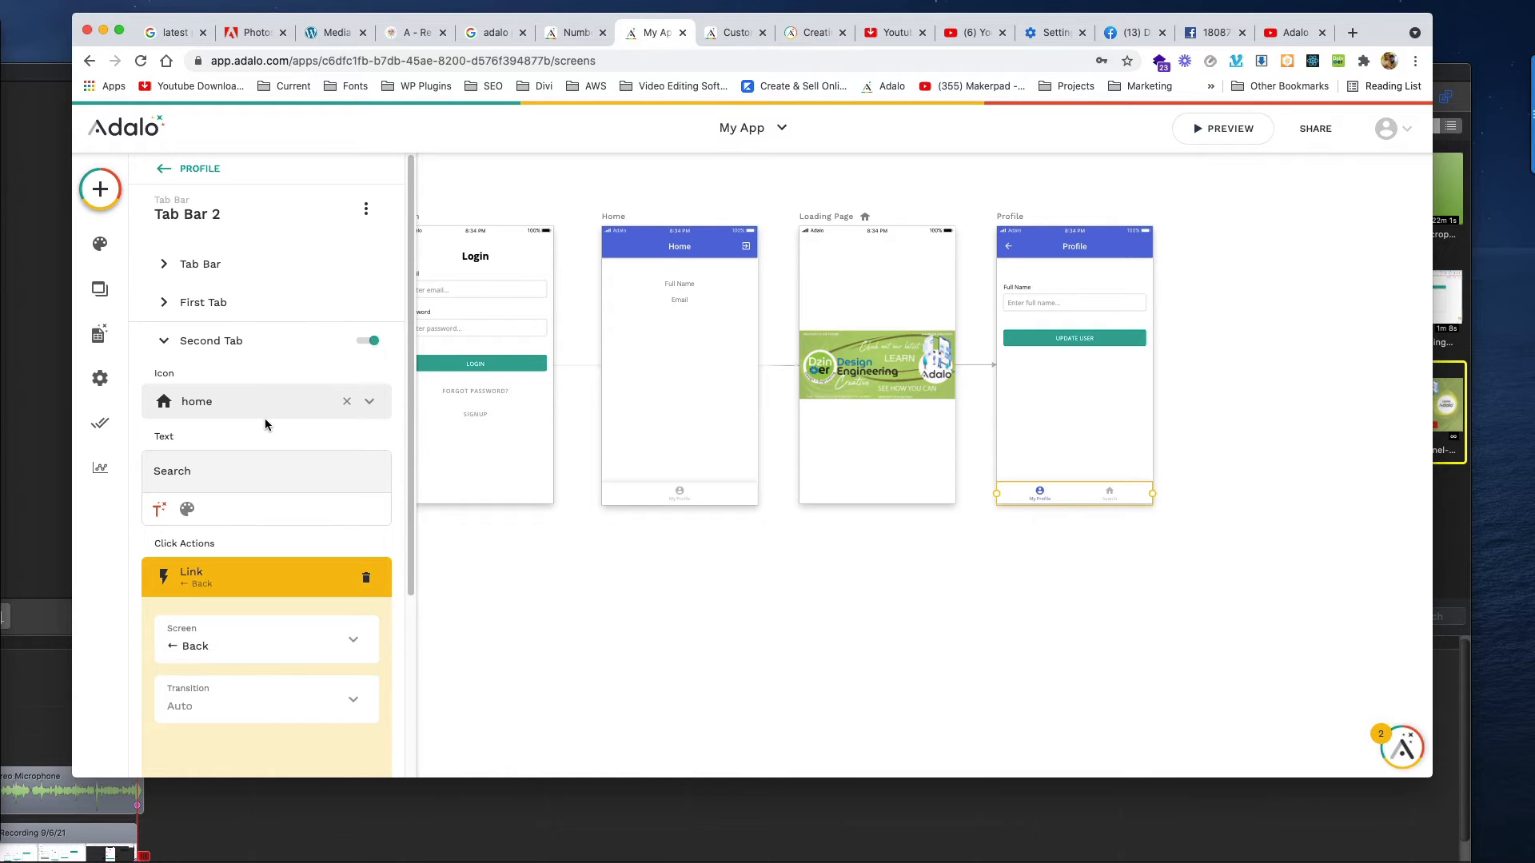
{"action": "left_click", "coordinate": [312, 581]}
{"action": "left_click", "coordinate": [632, 602]}
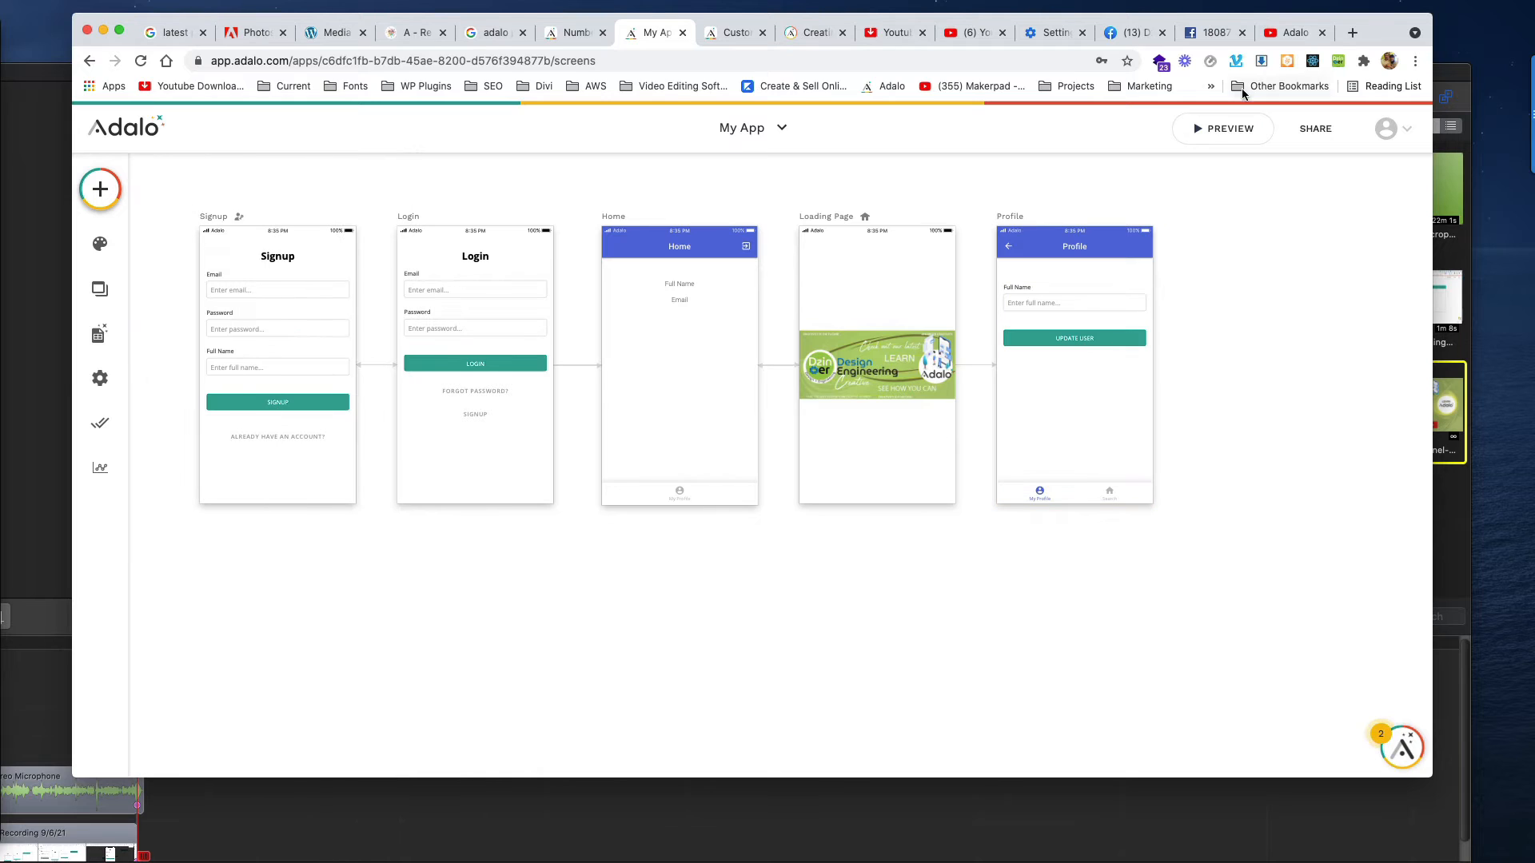
Preview the app and test the tab bar navigation between the Home and Profile screens.
{"action": "left_click", "coordinate": [1215, 132]}
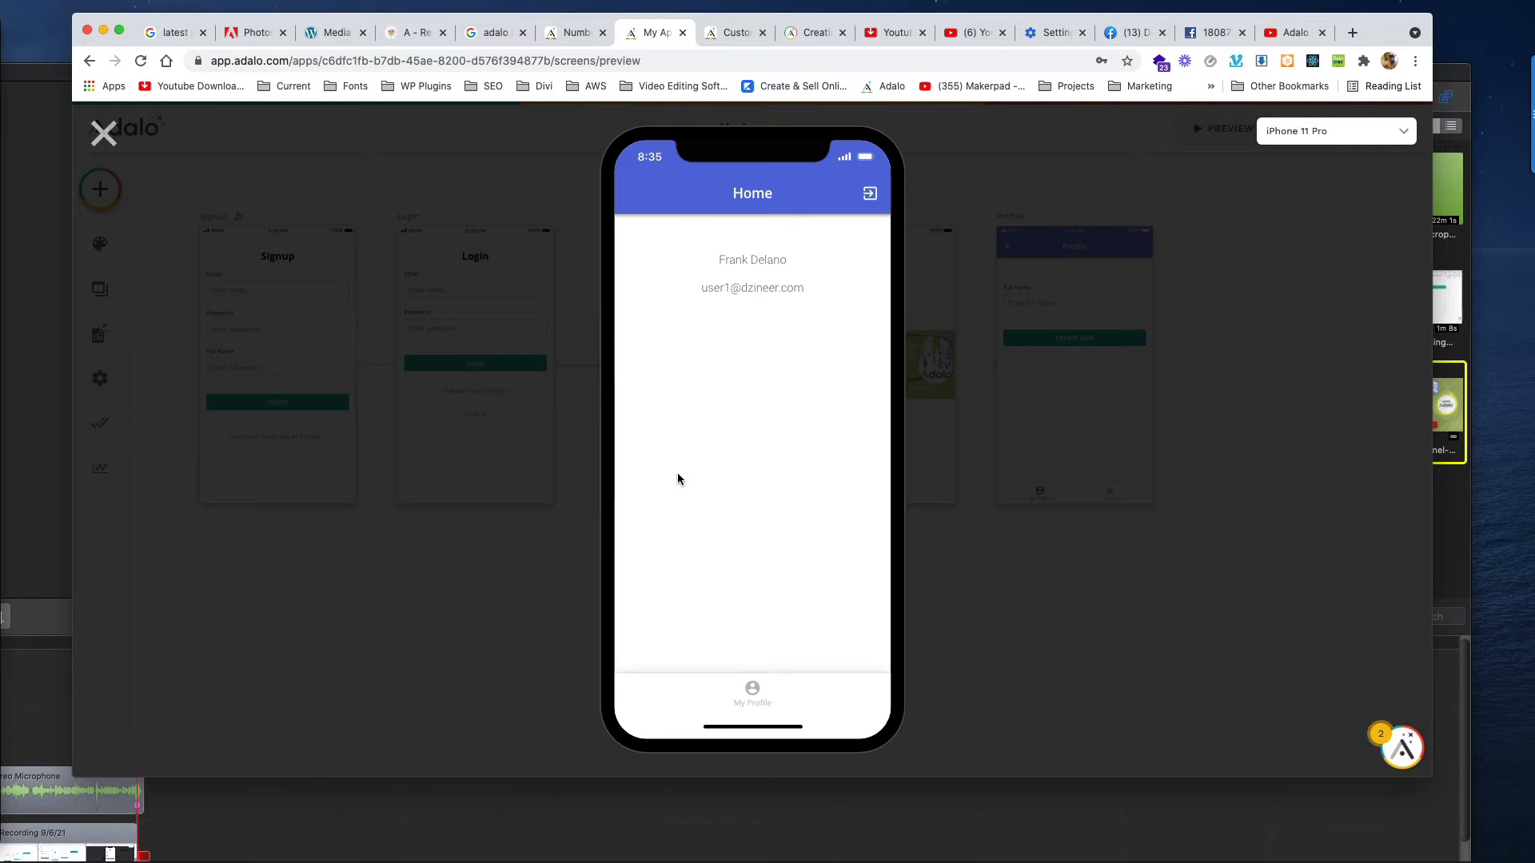
{"action": "left_click", "coordinate": [751, 687]}
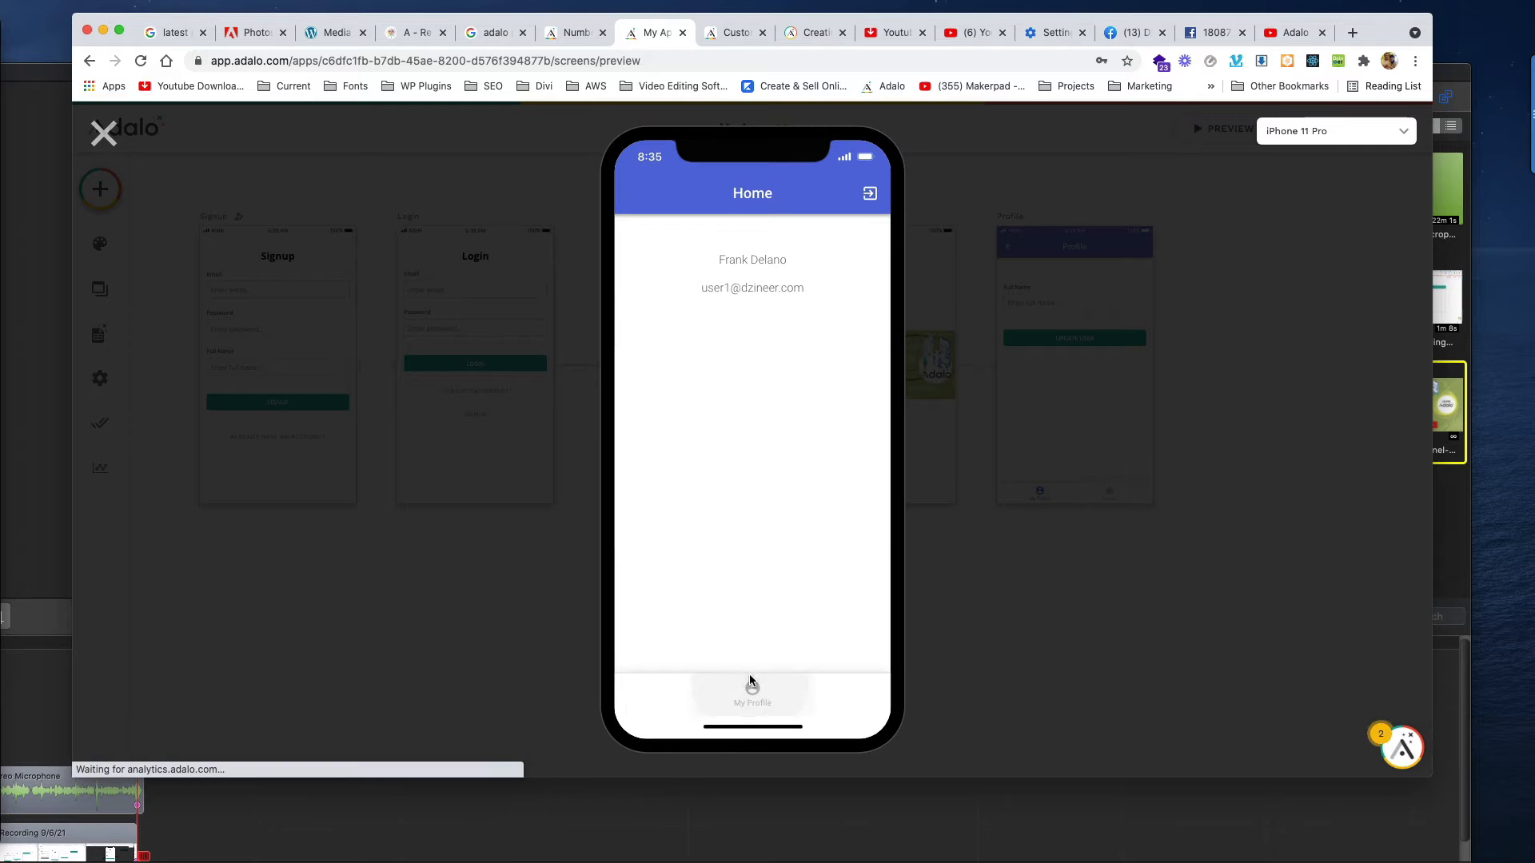
{"action": "left_click", "coordinate": [814, 694]}
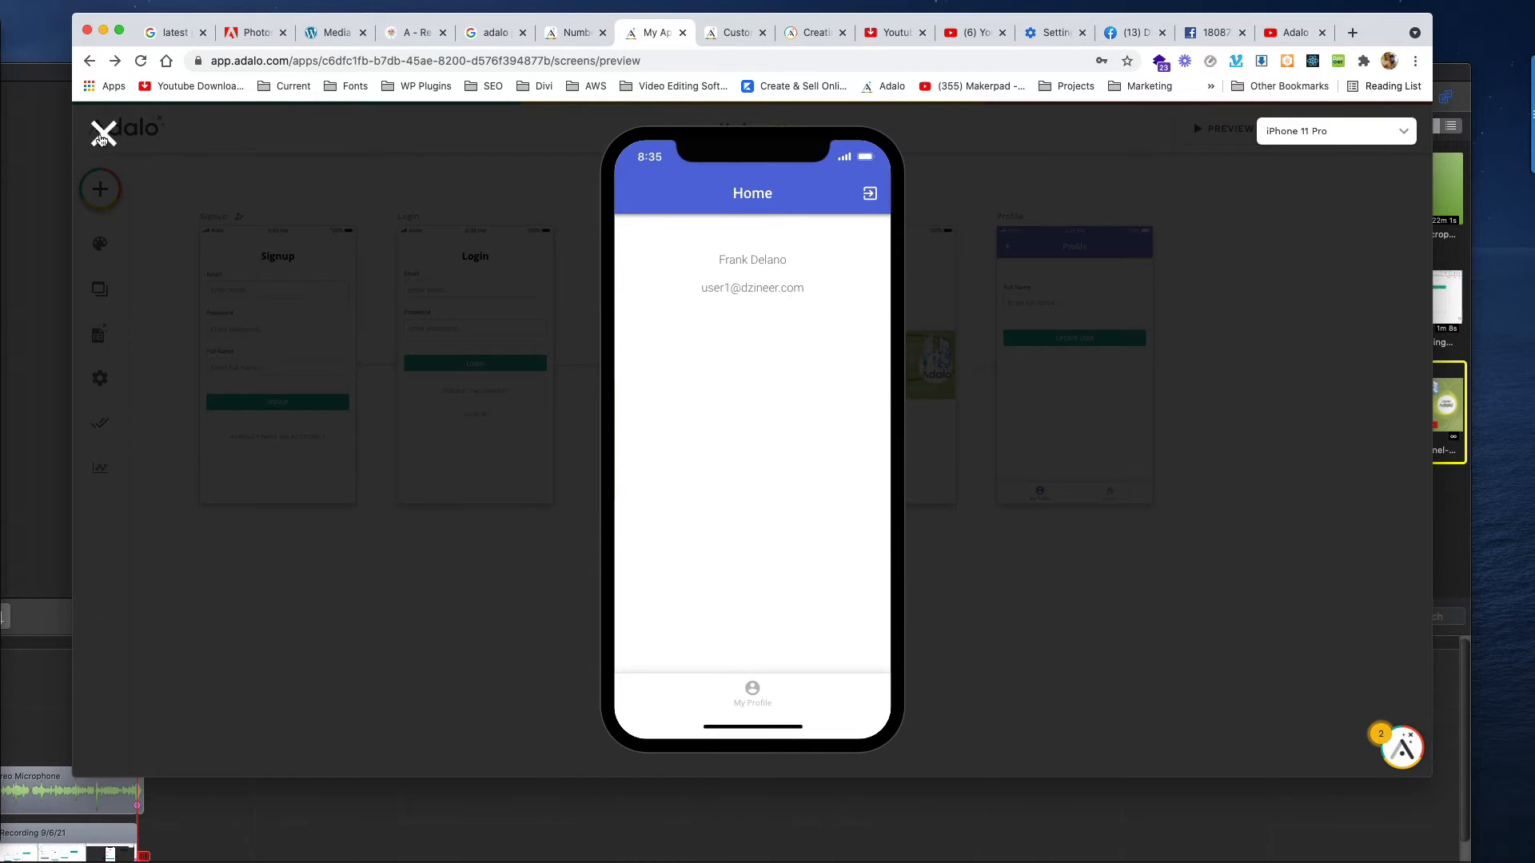
Change the text of the second tab in the Profile screen's tab bar to Home.
{"action": "left_click", "coordinate": [103, 133]}
{"action": "left_click", "coordinate": [1104, 495]}
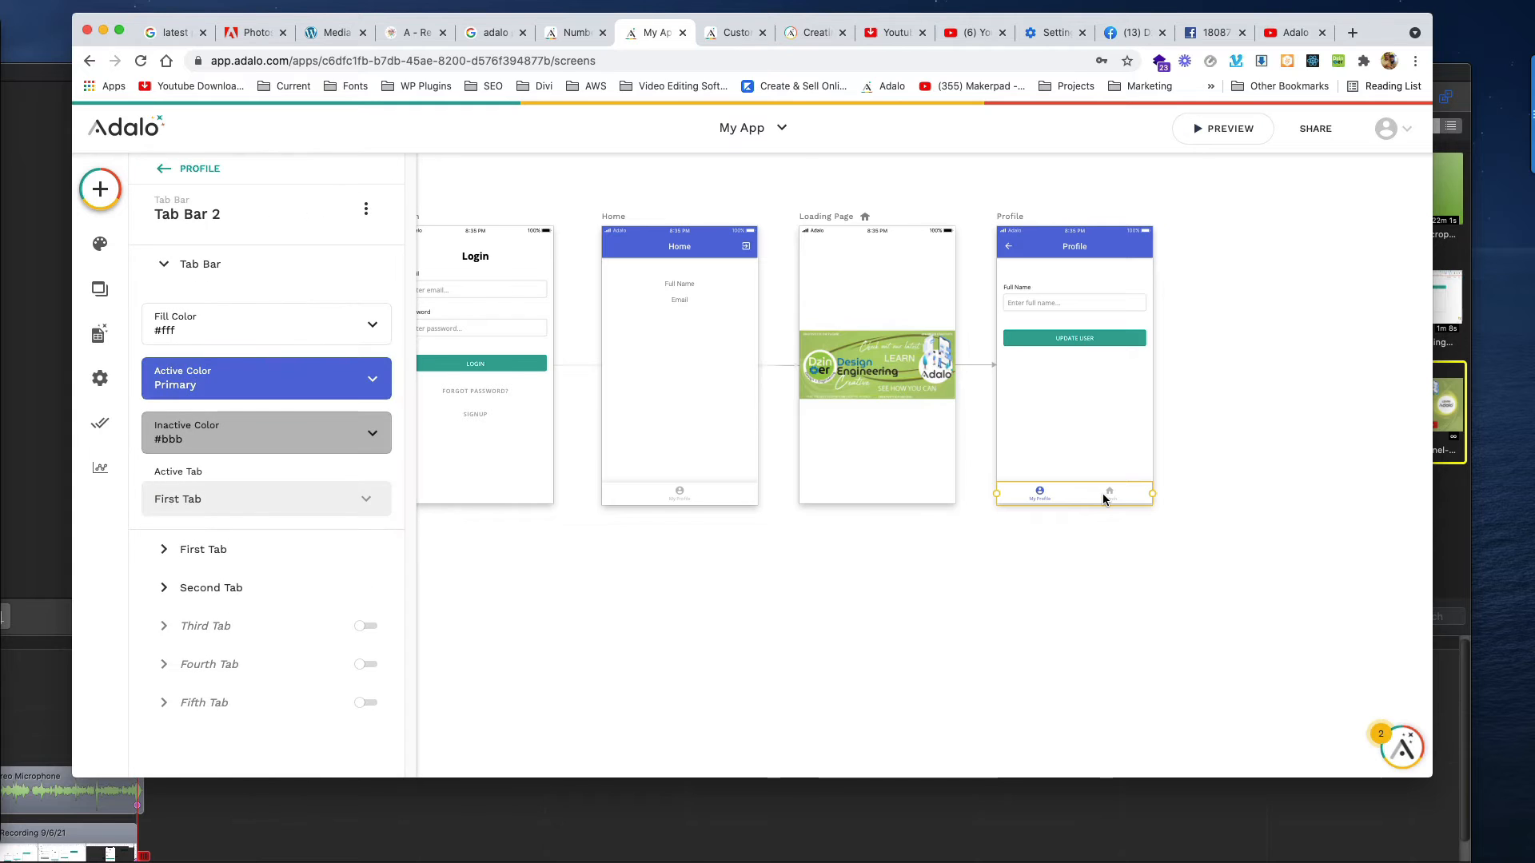
{"action": "left_click", "coordinate": [204, 600]}
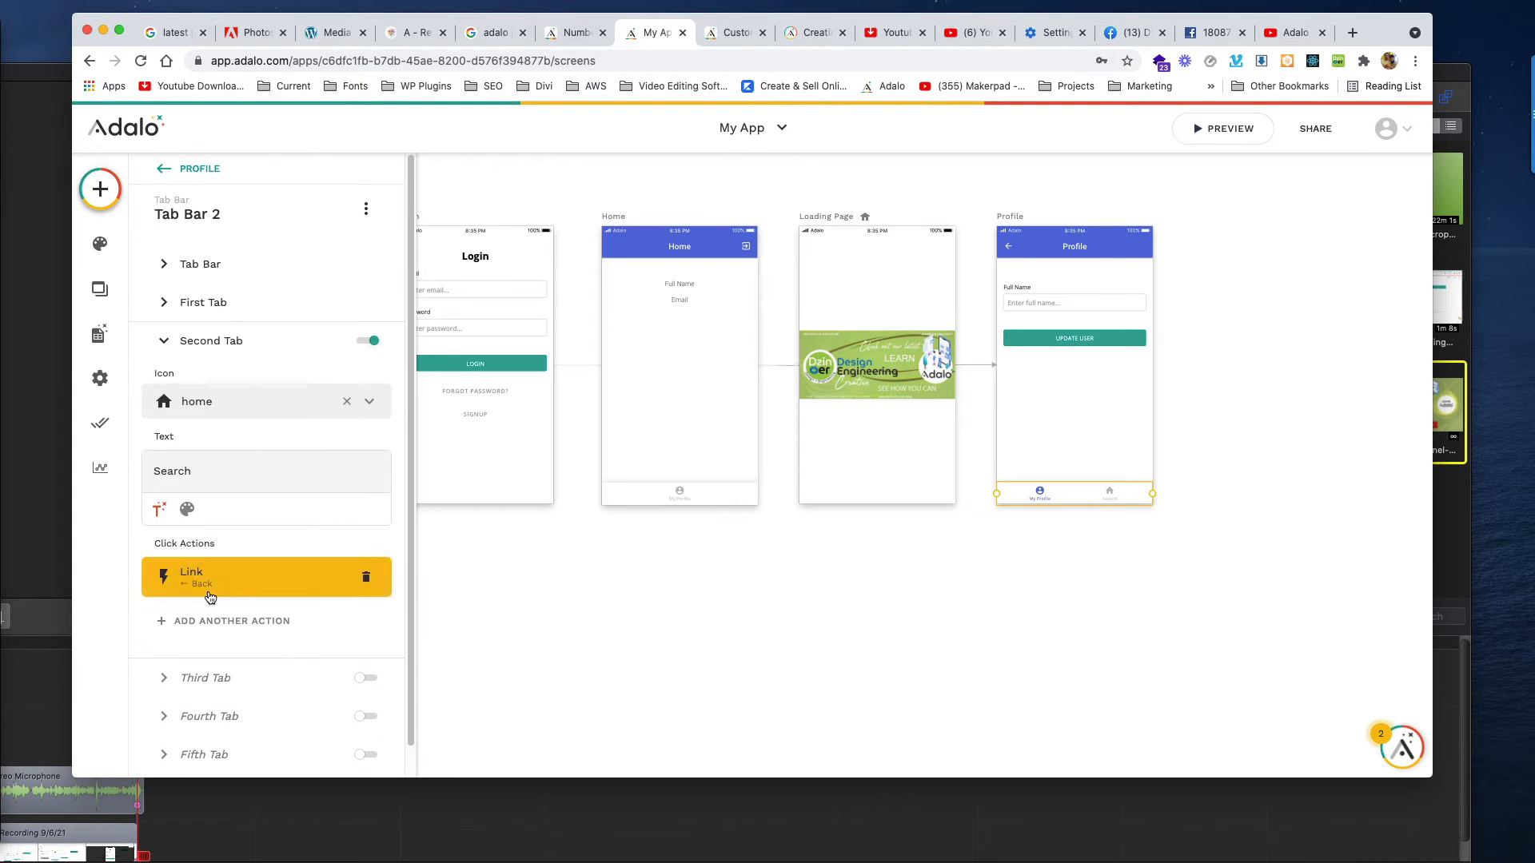
{"action": "left_click", "coordinate": [214, 466]}
{"action": "left_click", "coordinate": [214, 465]}
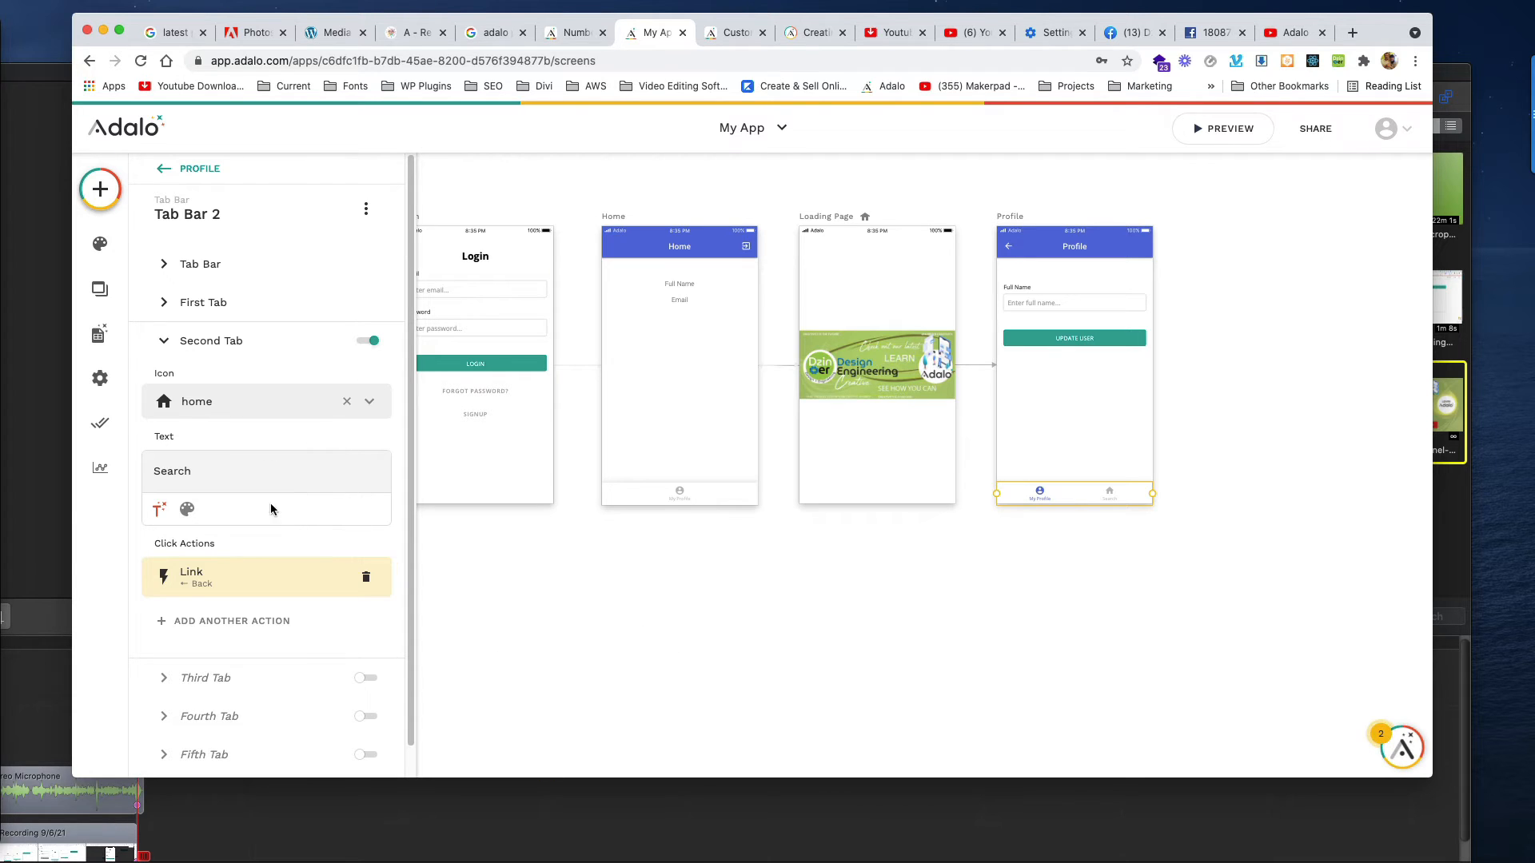
{"action": "double_click", "coordinate": [248, 470]}
{"action": "type", "text": "Home"}
{"action": "key", "text": "Return"}
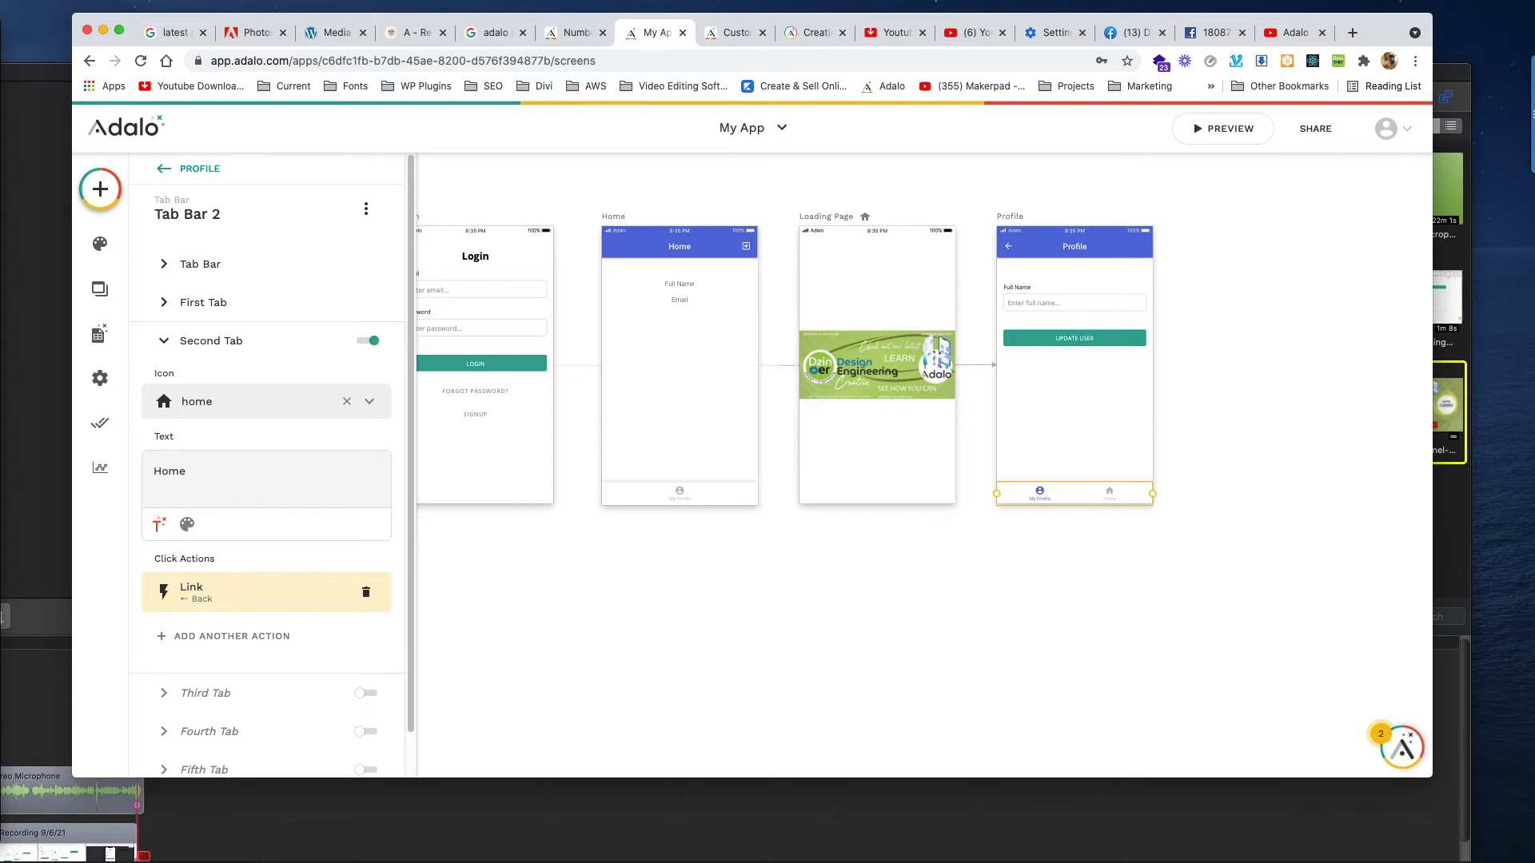
{"action": "key", "text": "BackSpace"}
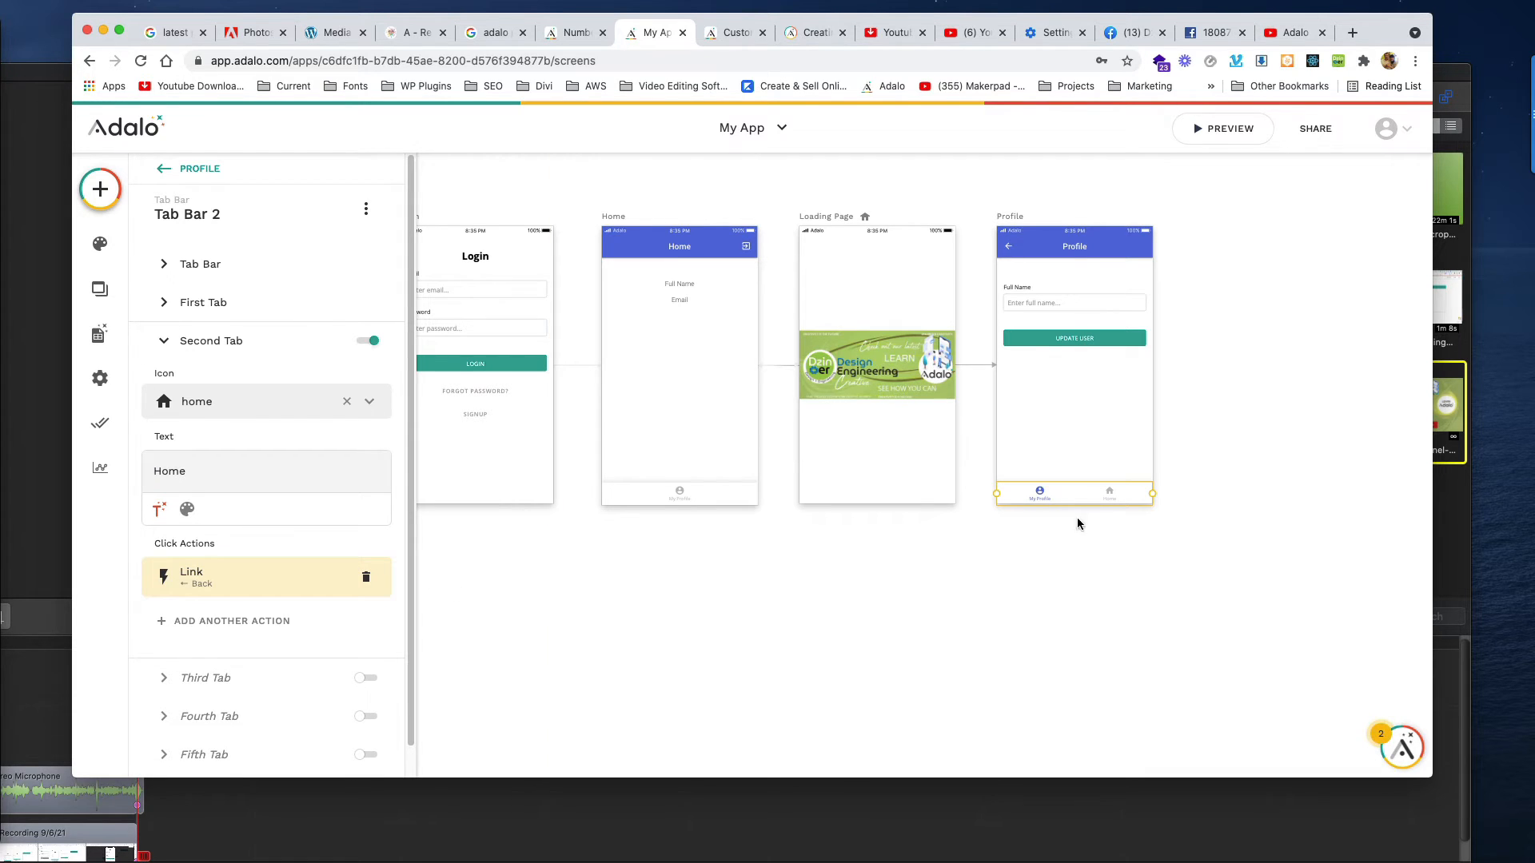
Preview the app and test the tabs by going from Home to My Profile and back to Home.
{"action": "left_click", "coordinate": [1212, 125]}
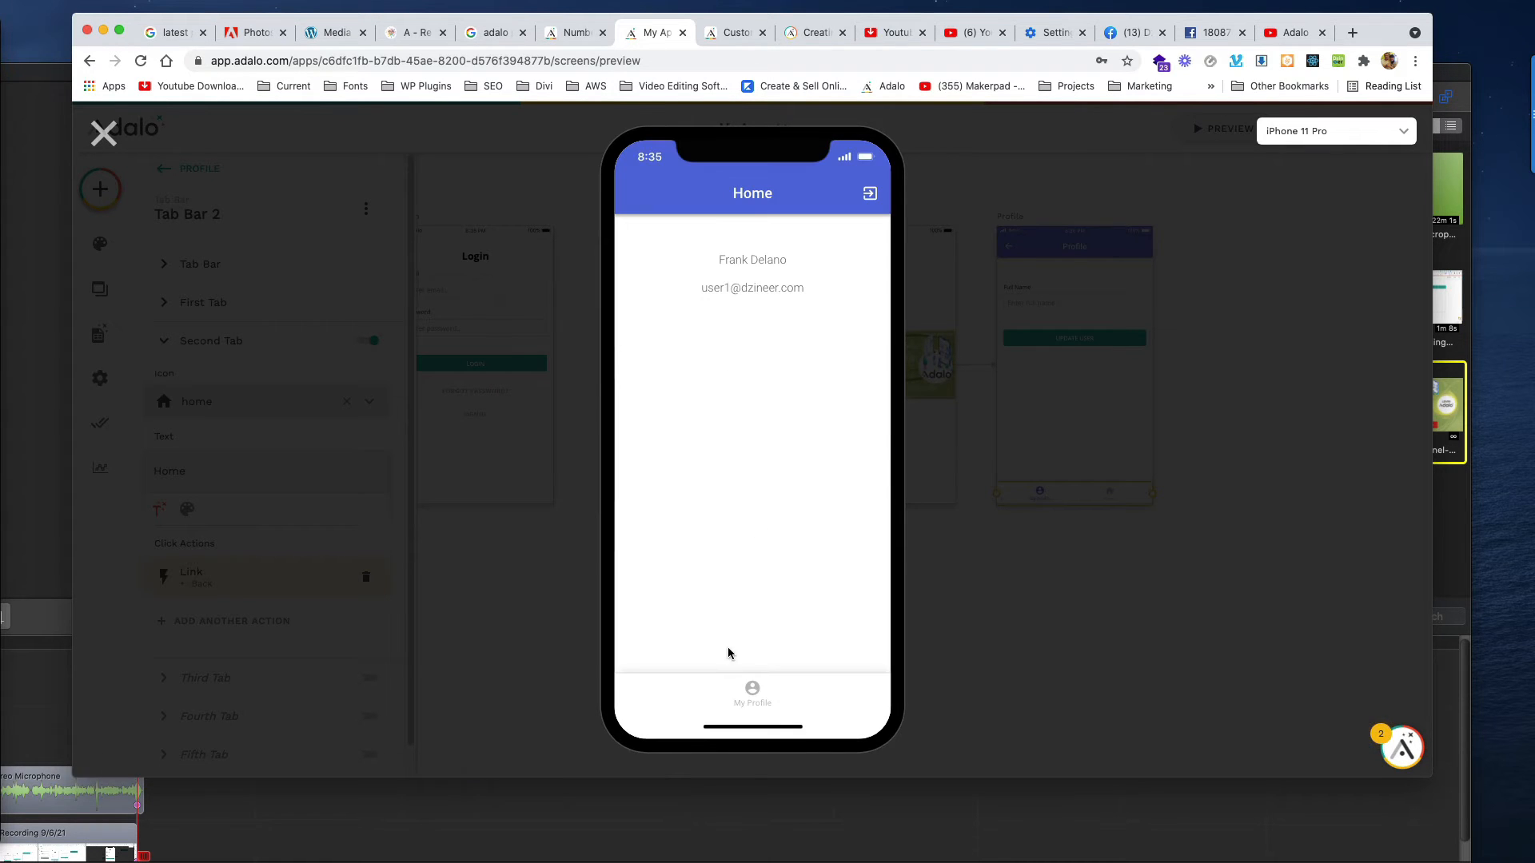
{"action": "left_click", "coordinate": [746, 690]}
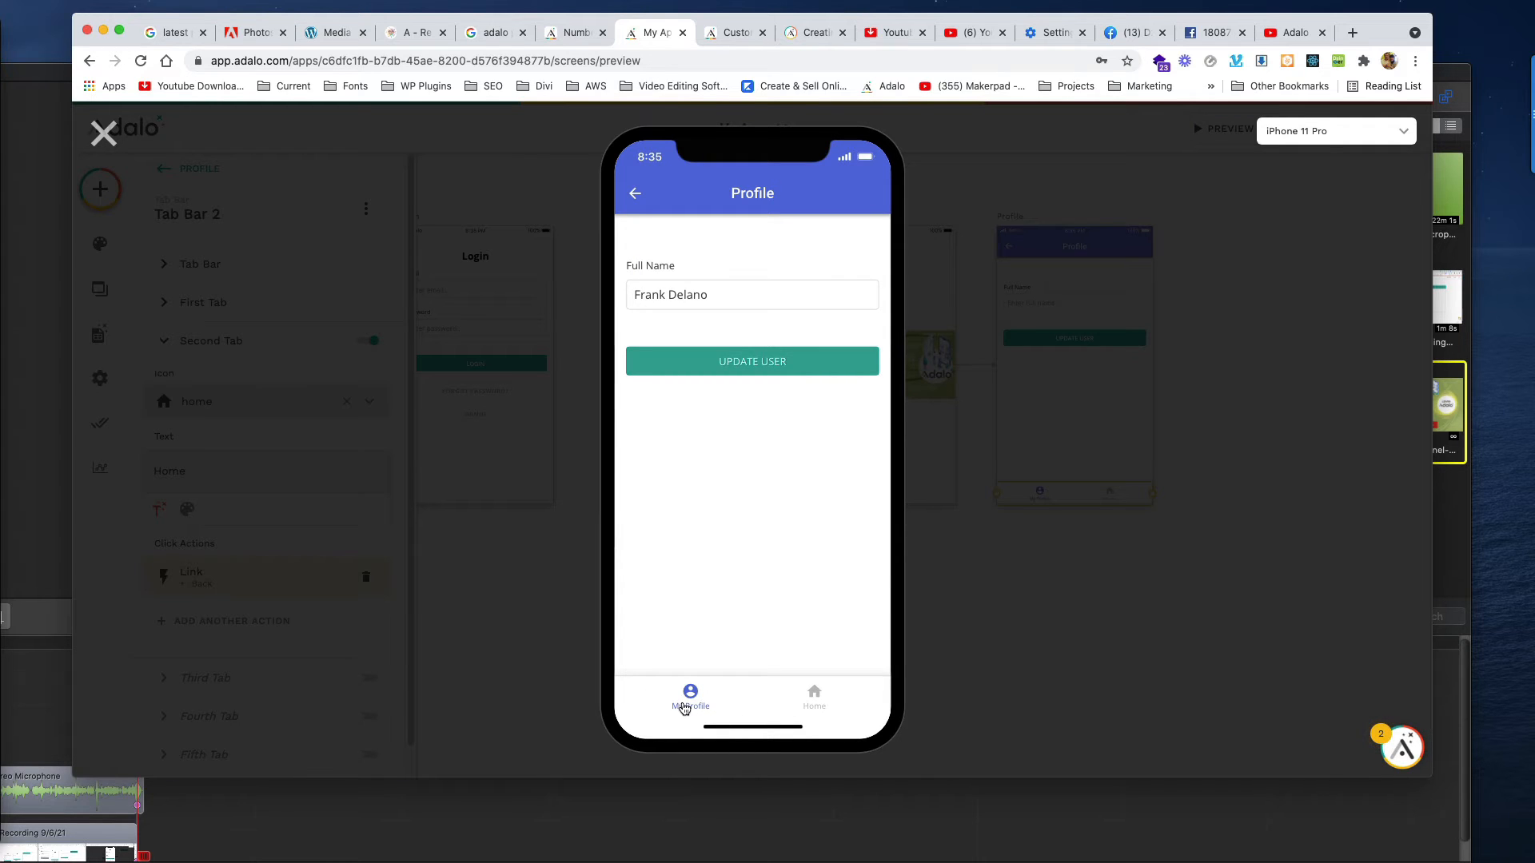
{"action": "left_click", "coordinate": [813, 697]}
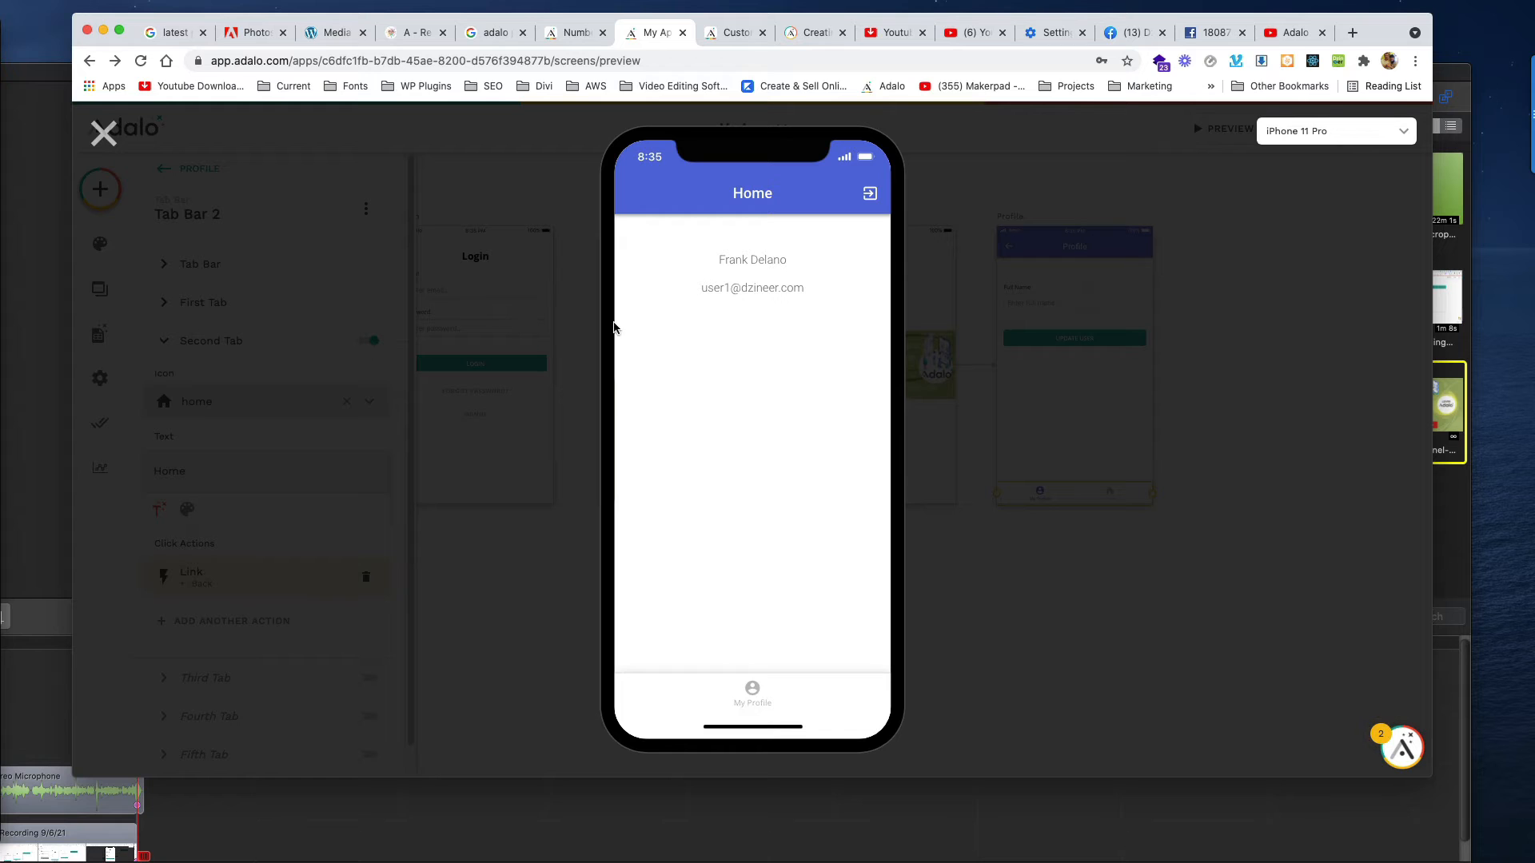
{"action": "left_click", "coordinate": [100, 133]}
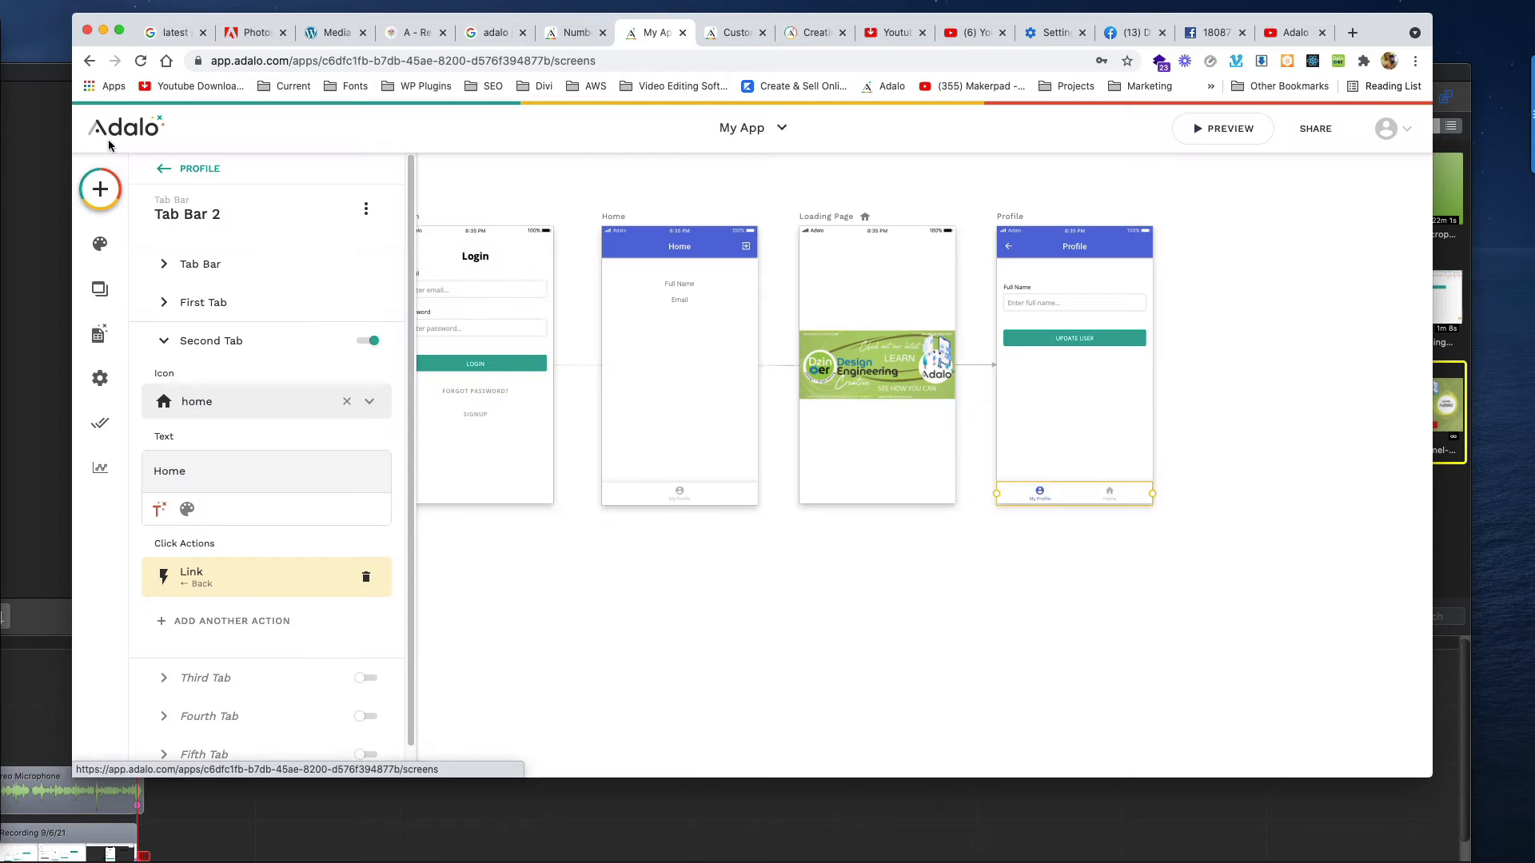
Set the icon of the first tab in the Home screen's tab bar to home.
{"action": "left_click", "coordinate": [1066, 573]}
{"action": "left_click", "coordinate": [708, 493]}
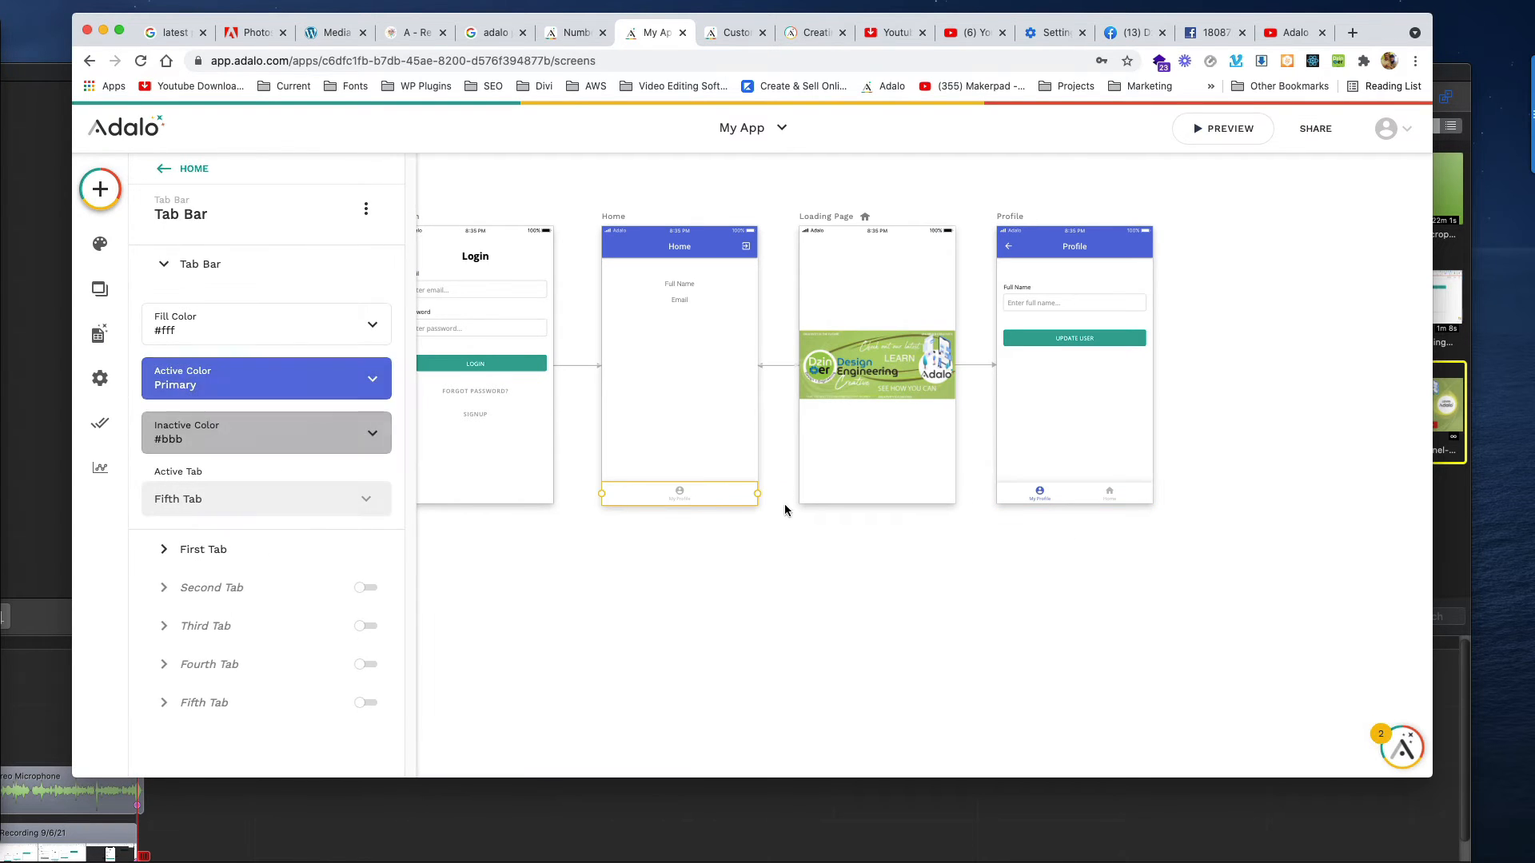
{"action": "left_click", "coordinate": [1040, 494]}
{"action": "left_click", "coordinate": [673, 492]}
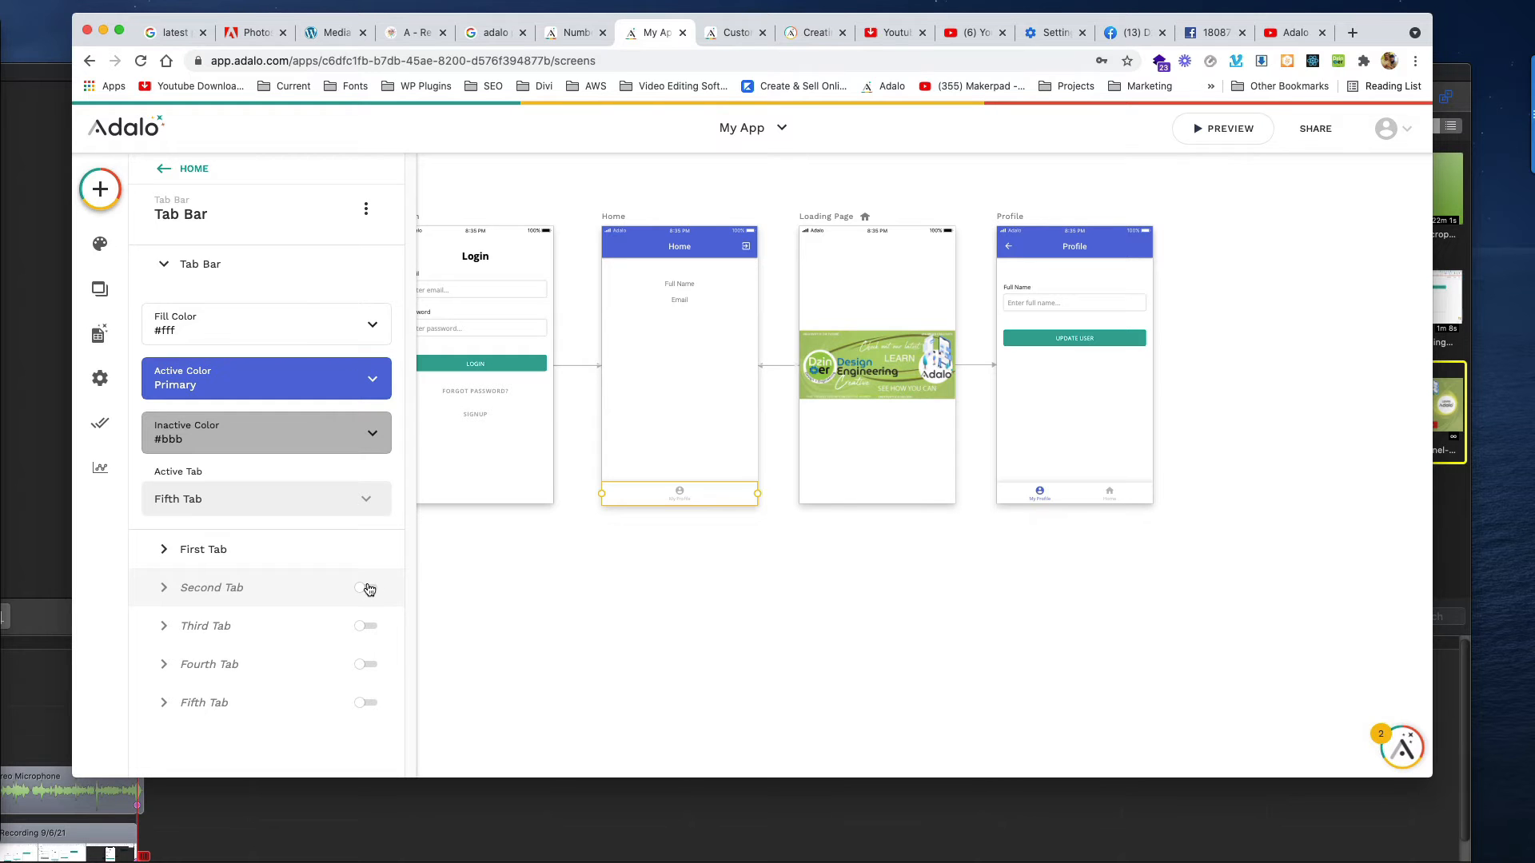
{"action": "left_click", "coordinate": [165, 550]}
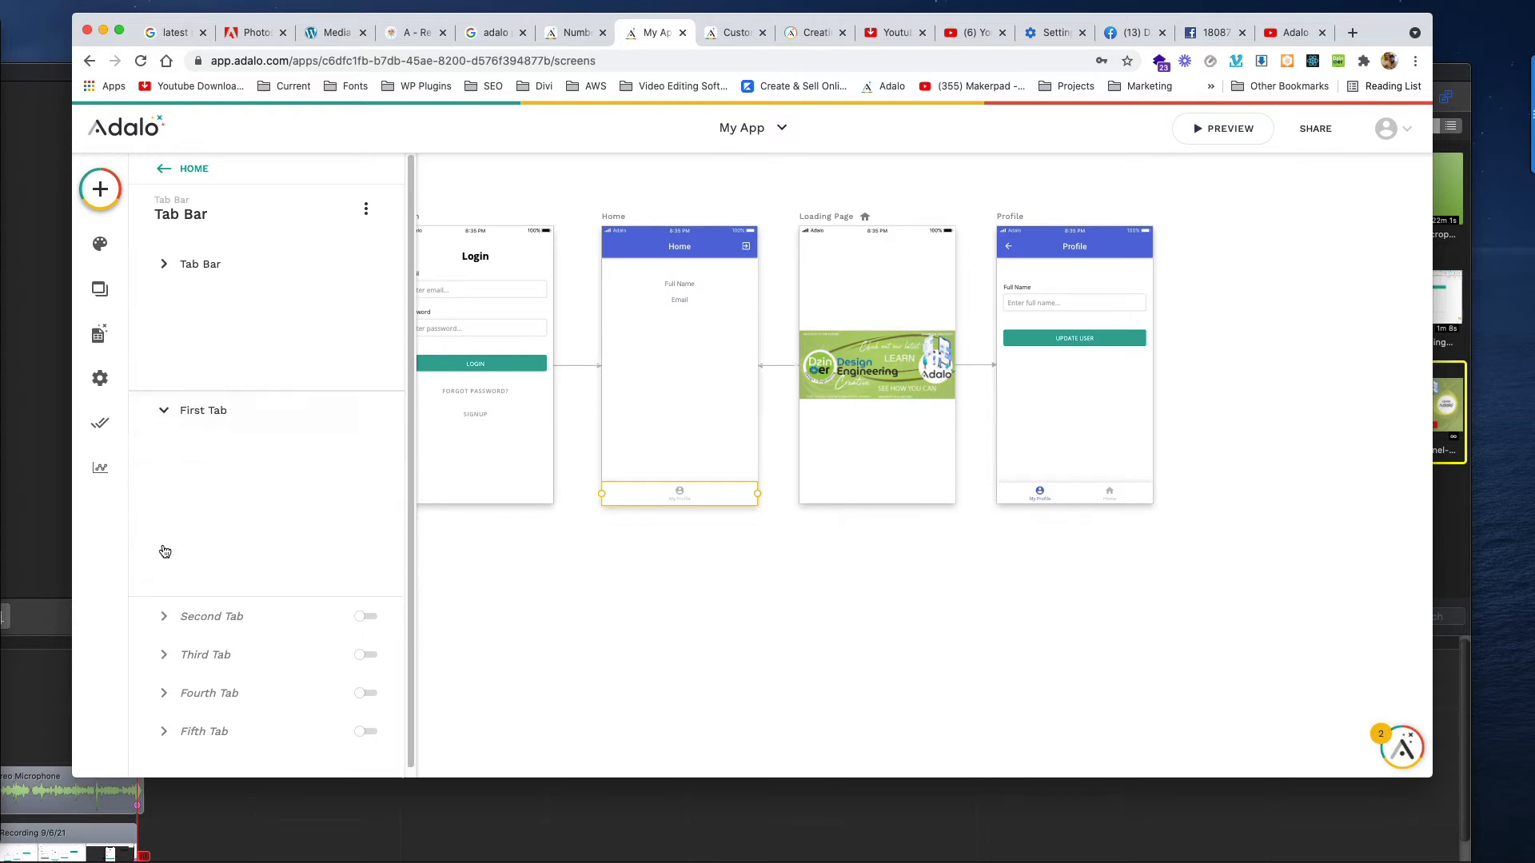
{"action": "left_click", "coordinate": [308, 368]}
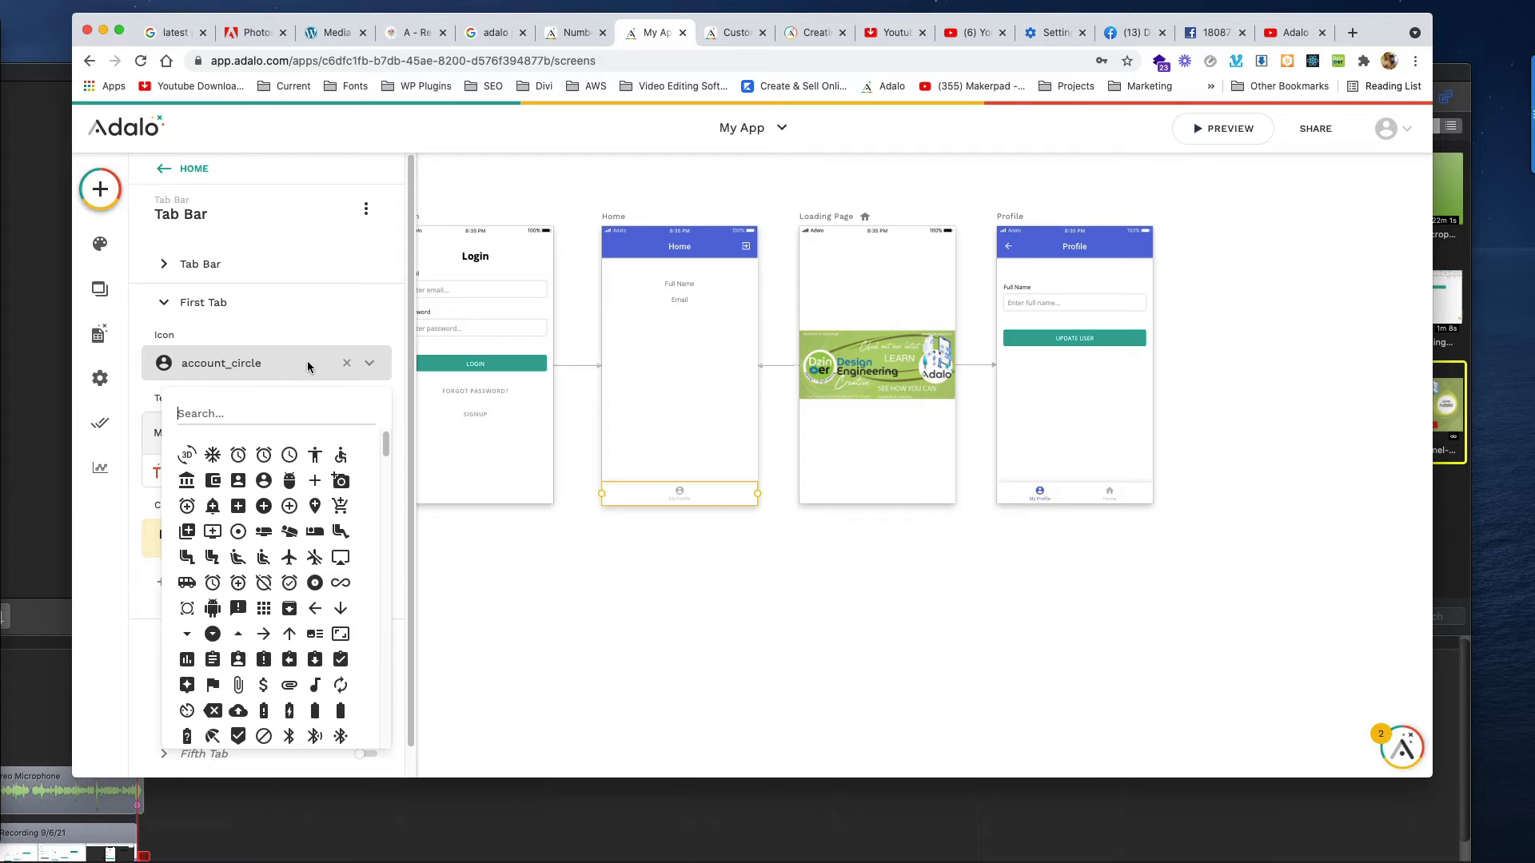
{"action": "type", "text": "home"}
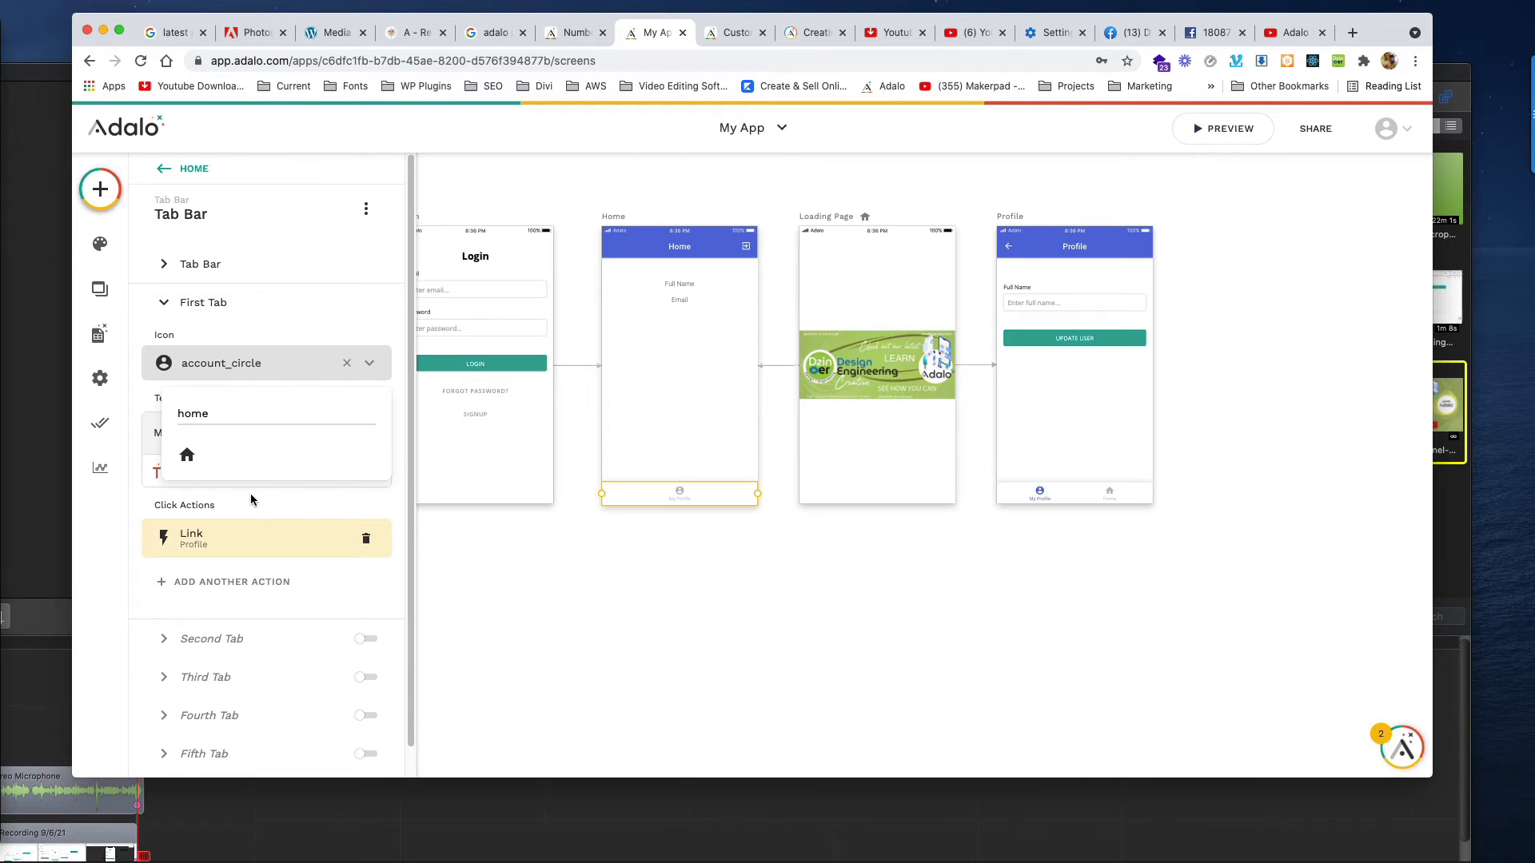
{"action": "left_click", "coordinate": [187, 455]}
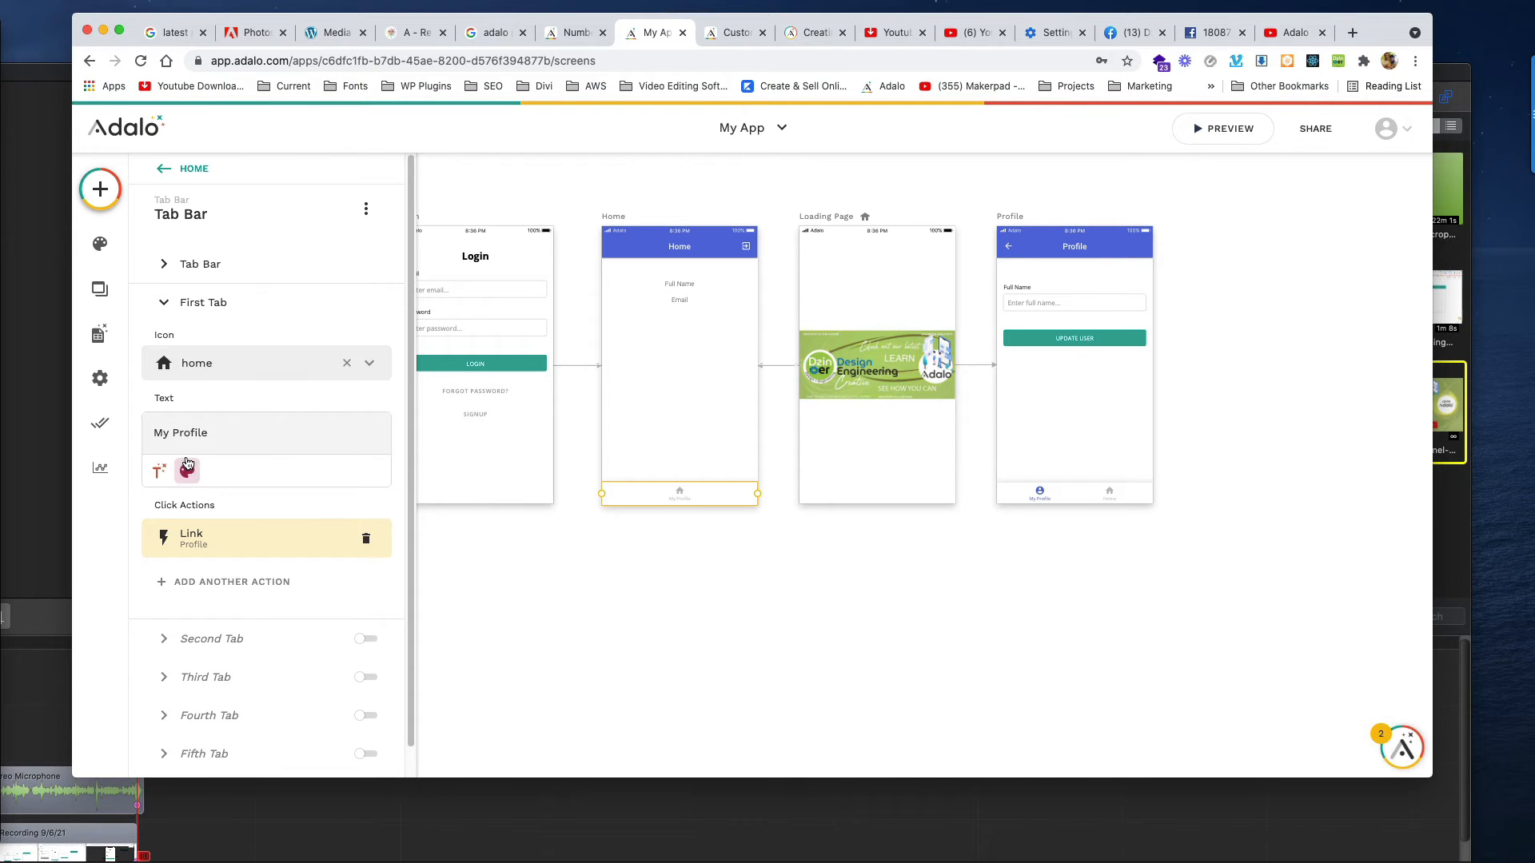
Set the active tab of the Home screen's tab bar to First Tab.
{"action": "left_click", "coordinate": [199, 266]}
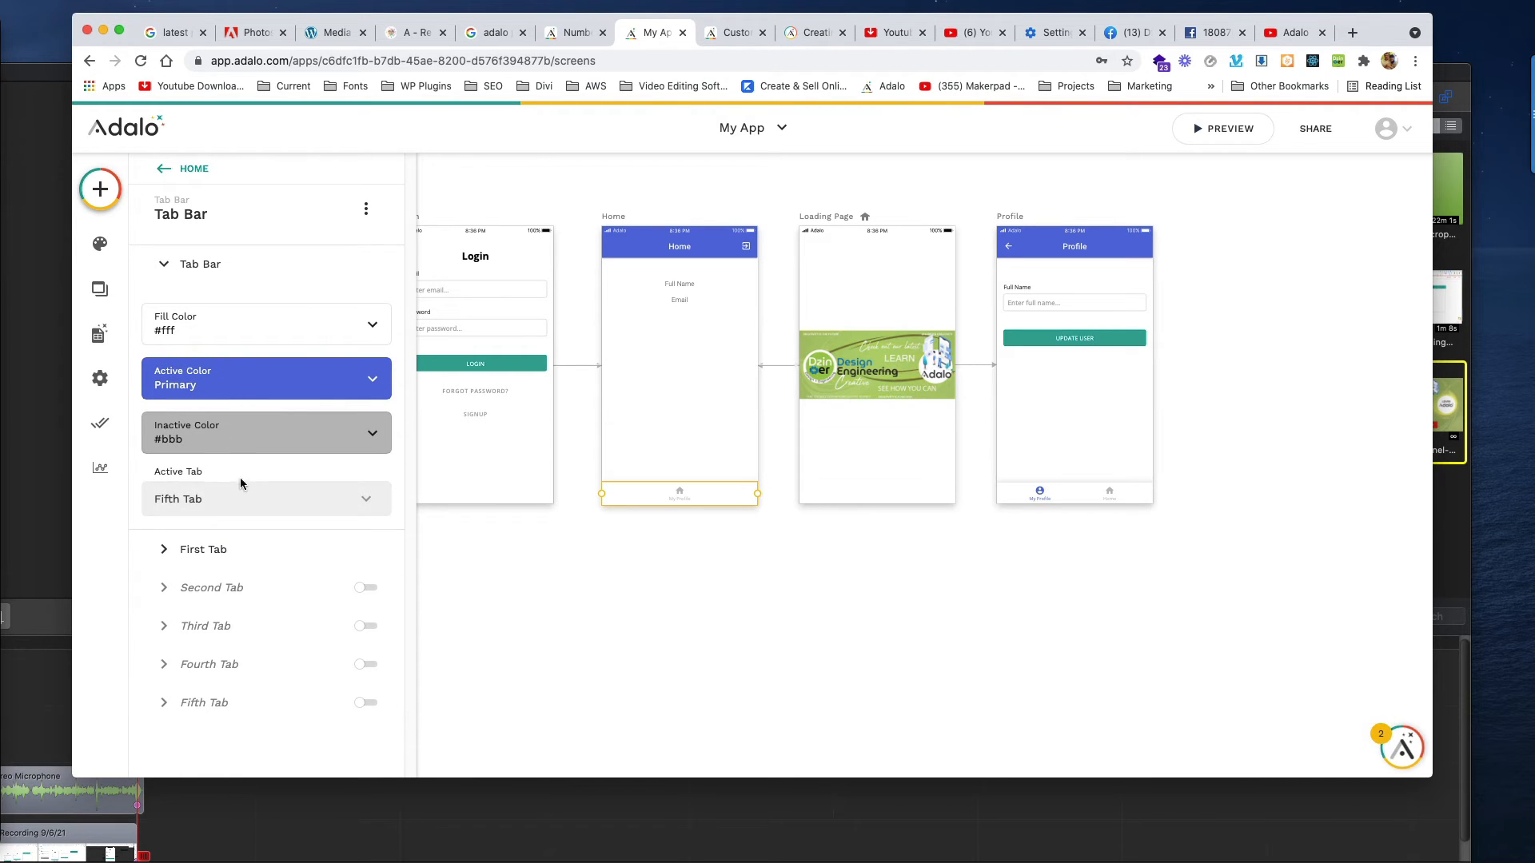
{"action": "left_click", "coordinate": [233, 494]}
{"action": "left_click", "coordinate": [218, 344]}
Change the text of the first tab in the Home screen's tab bar to Home.
{"action": "left_click", "coordinate": [192, 552]}
{"action": "triple_click", "coordinate": [224, 437]}
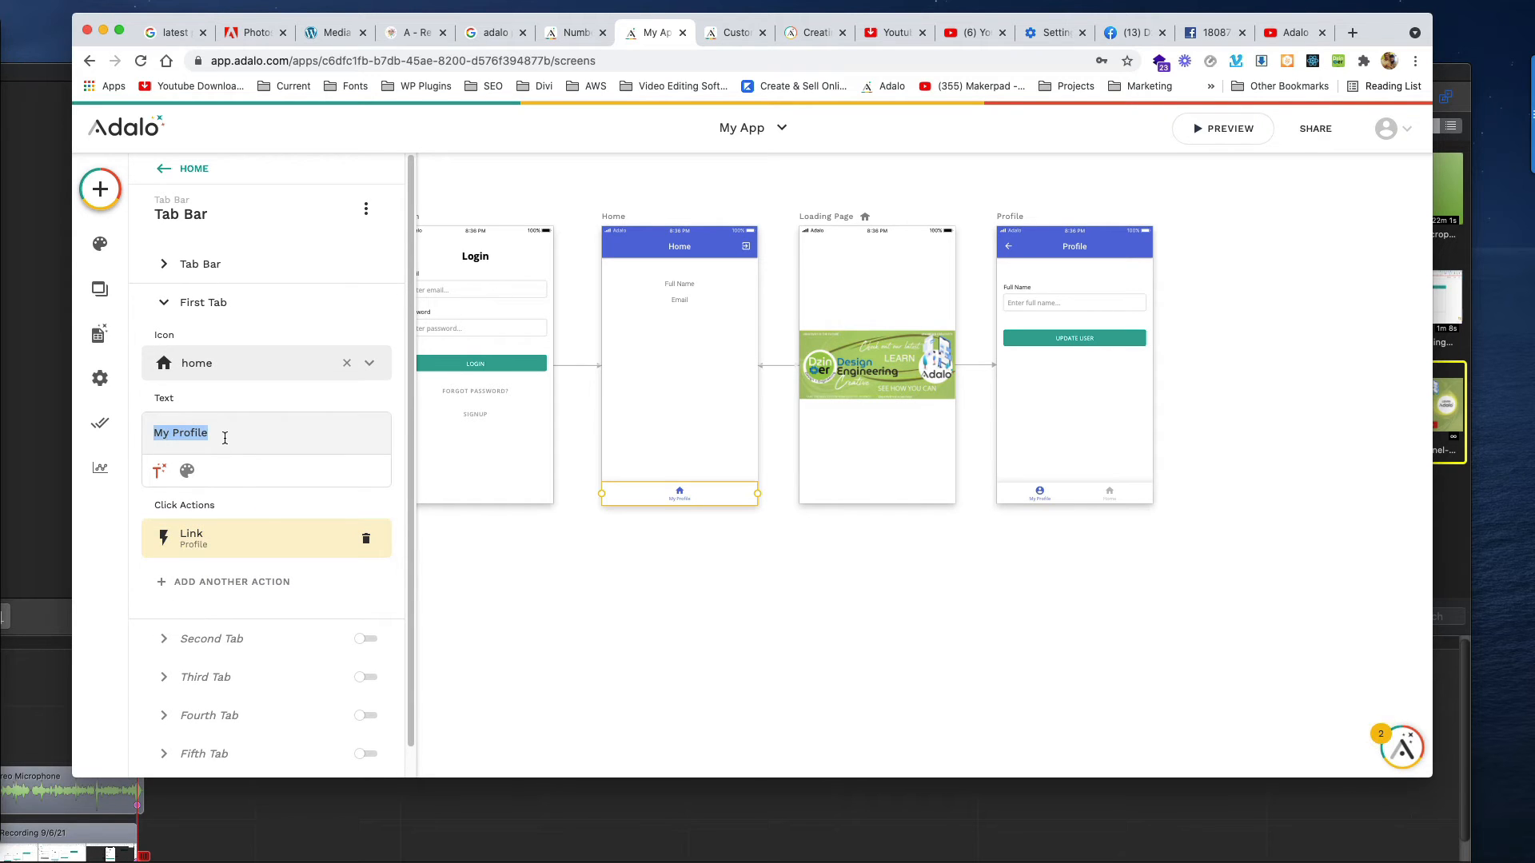
{"action": "type", "text": "Home"}
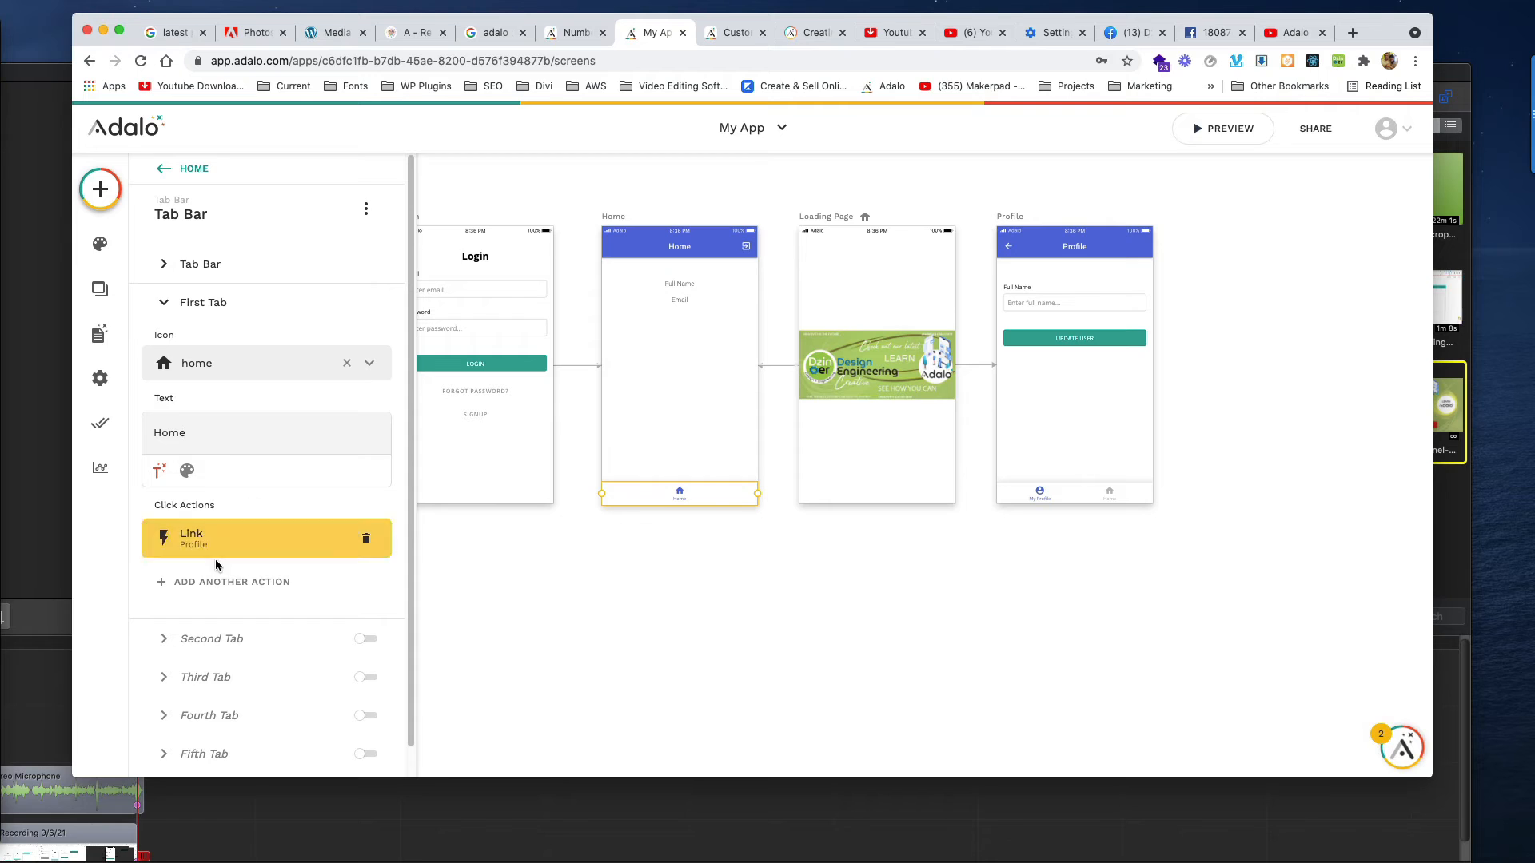
{"action": "left_click", "coordinate": [190, 302]}
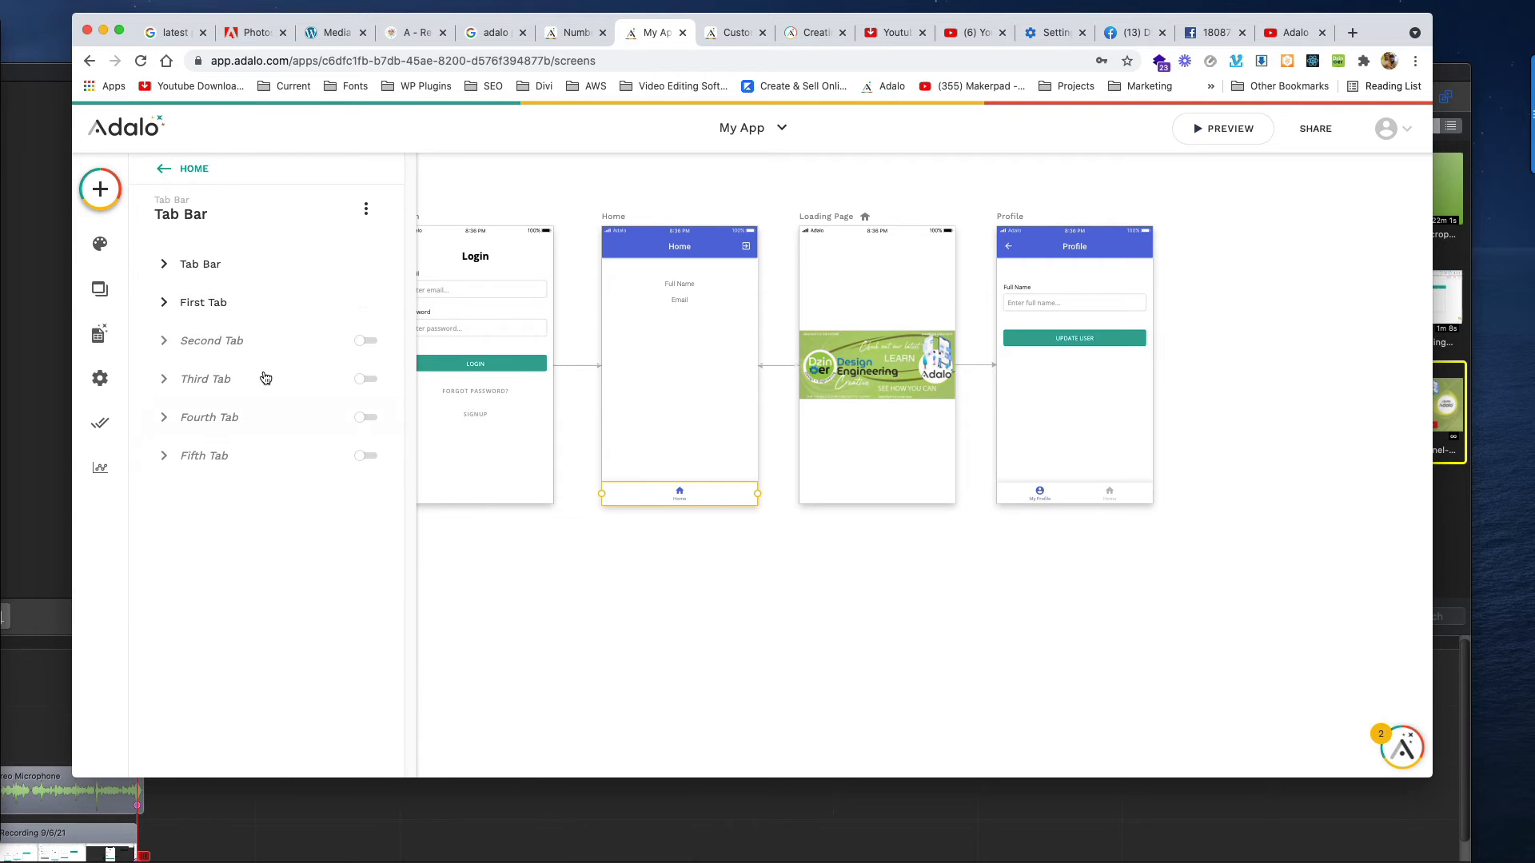
Enable the second tab in the Home screen's tab bar and set its text to My Profile.
{"action": "left_click", "coordinate": [229, 341]}
{"action": "left_click", "coordinate": [366, 344]}
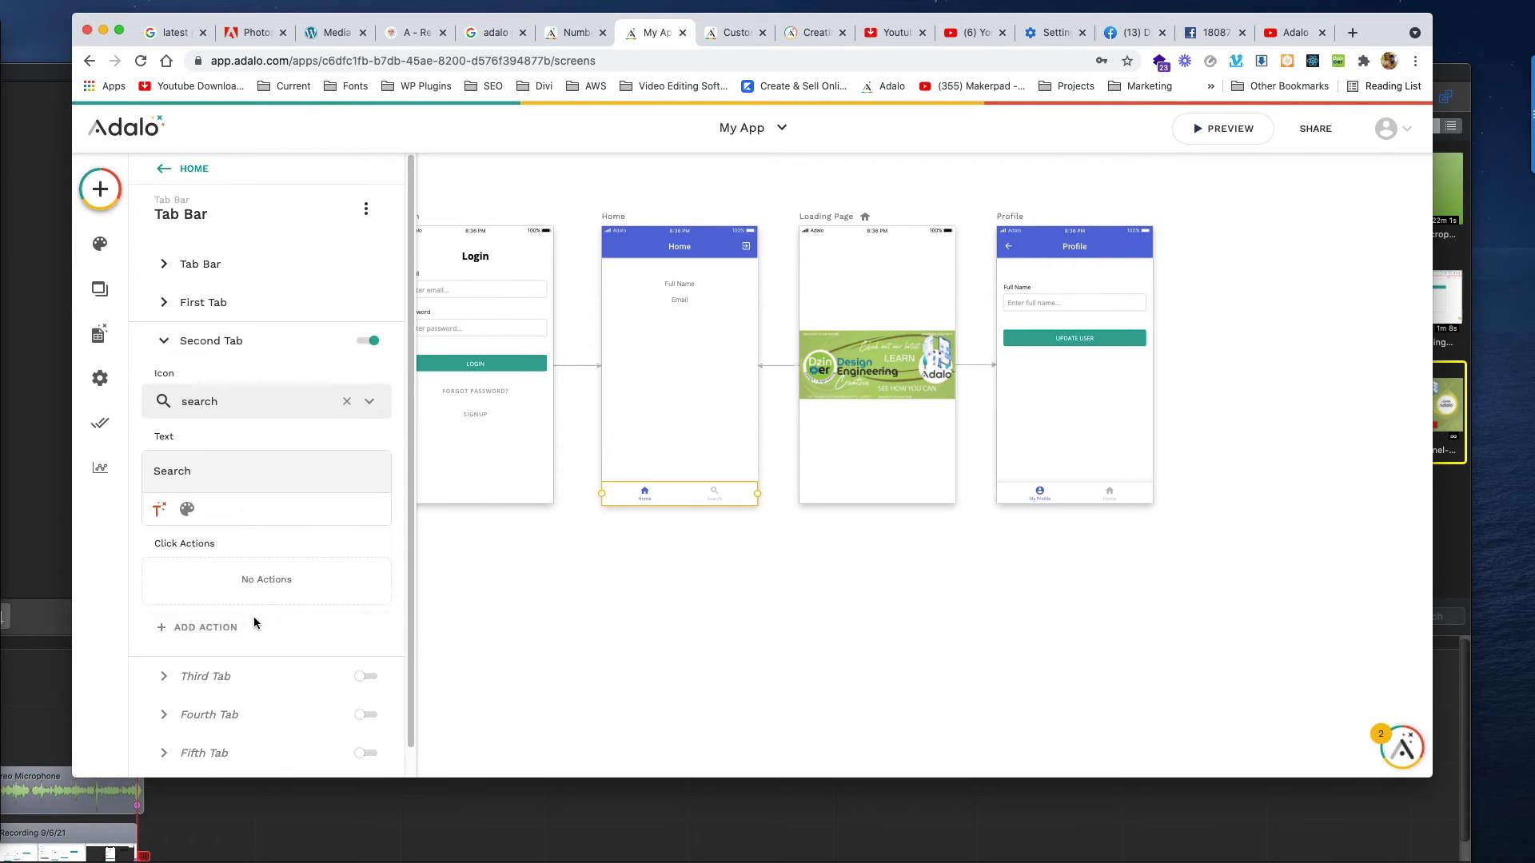
{"action": "double_click", "coordinate": [229, 459]}
{"action": "type", "text": "My Profile"}
Add a link action to the Profile screen on the Home tab bar's second tab.
{"action": "left_click", "coordinate": [210, 627]}
{"action": "mouse_move", "coordinate": [294, 328]}
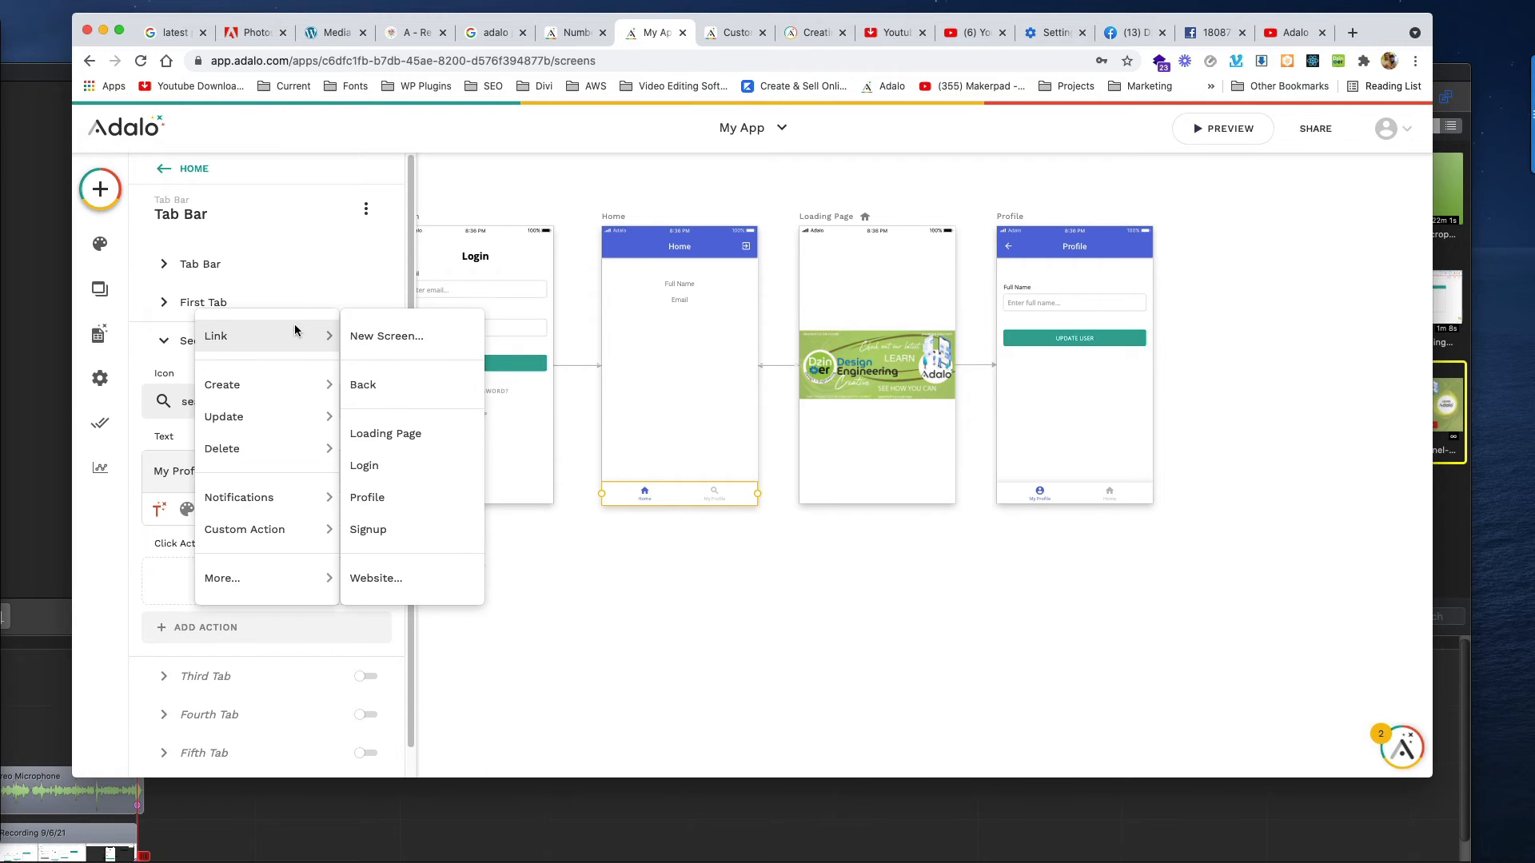
{"action": "left_click", "coordinate": [382, 497]}
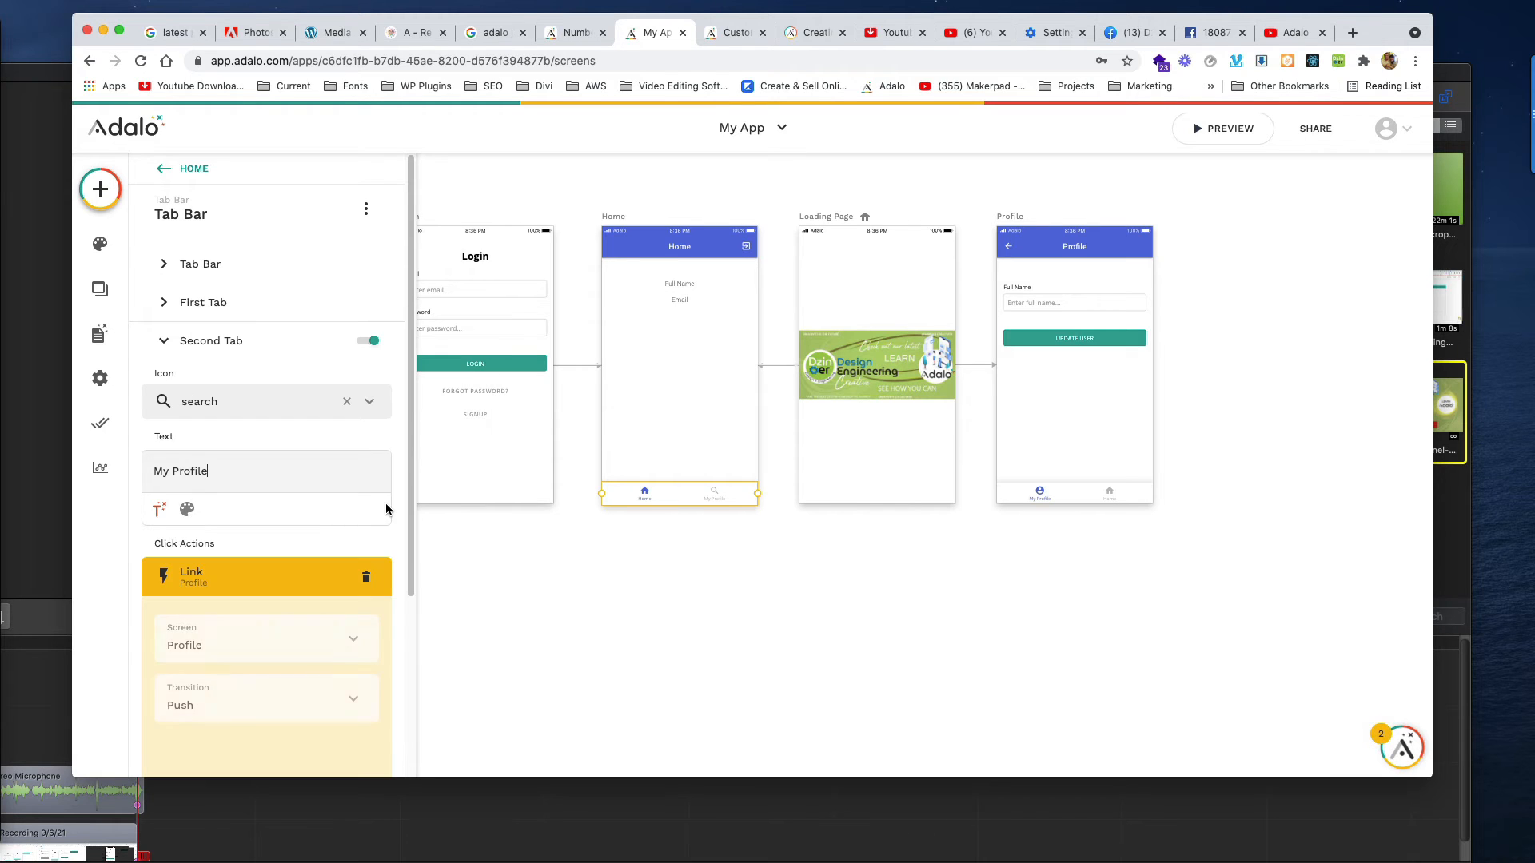
{"action": "left_click", "coordinate": [246, 590]}
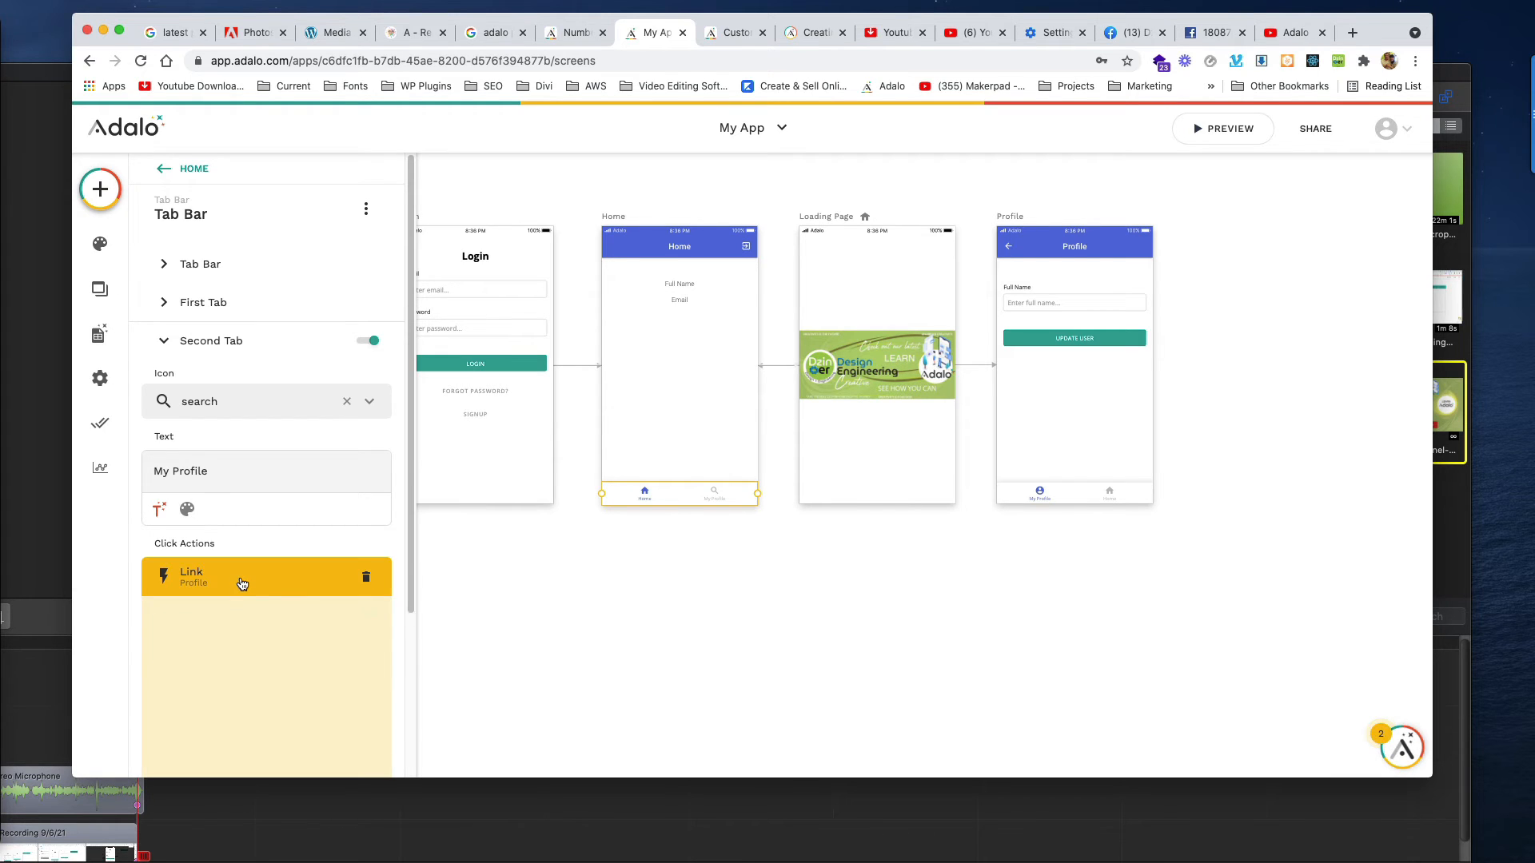
{"action": "left_click", "coordinate": [675, 644]}
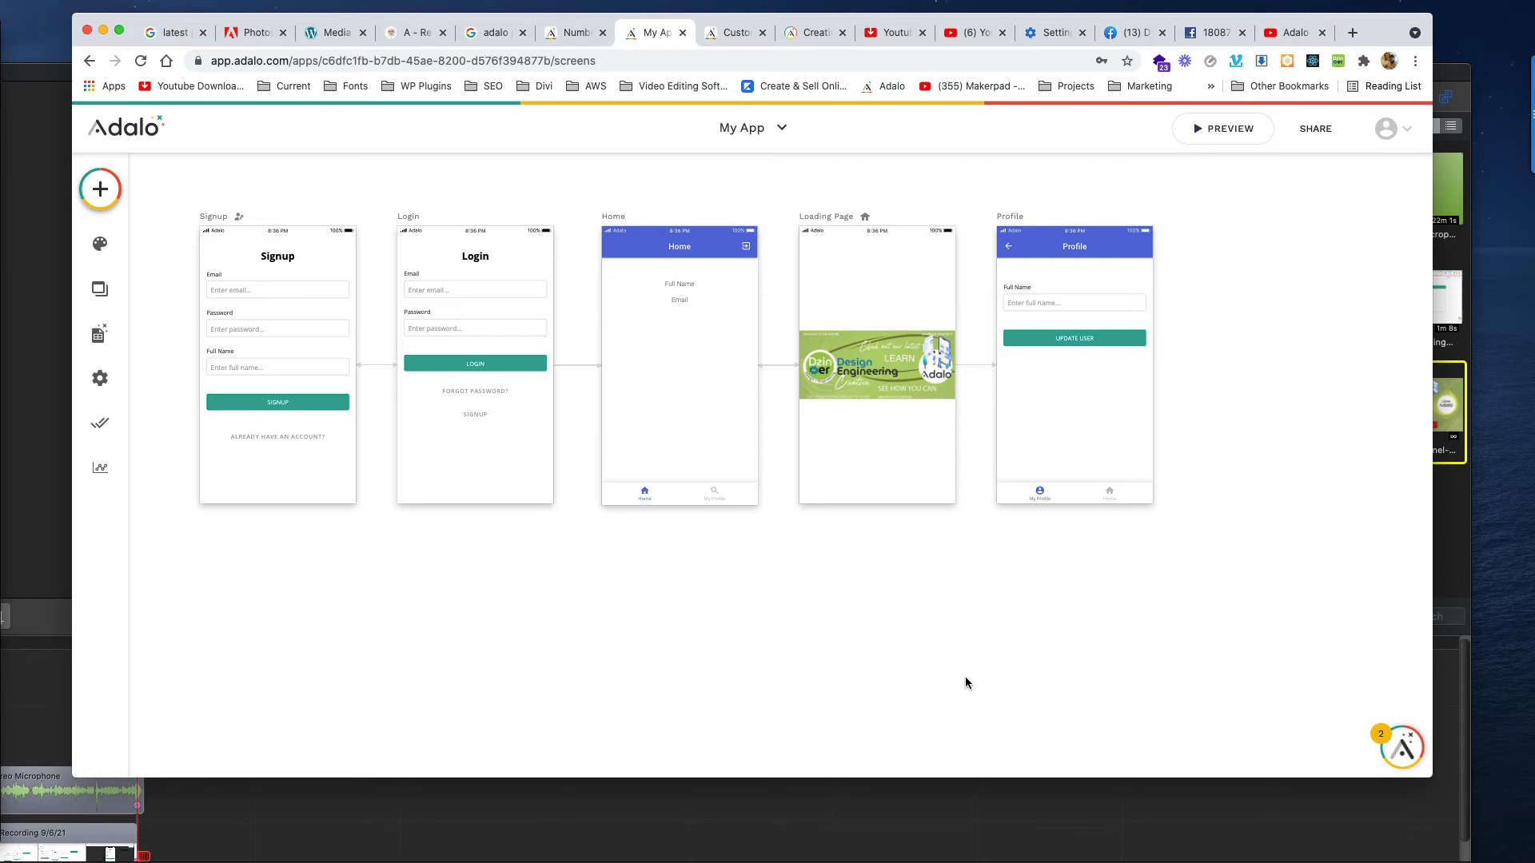
Set the icon of the Home tab bar's second tab to account_circle.
{"action": "left_click", "coordinate": [717, 491]}
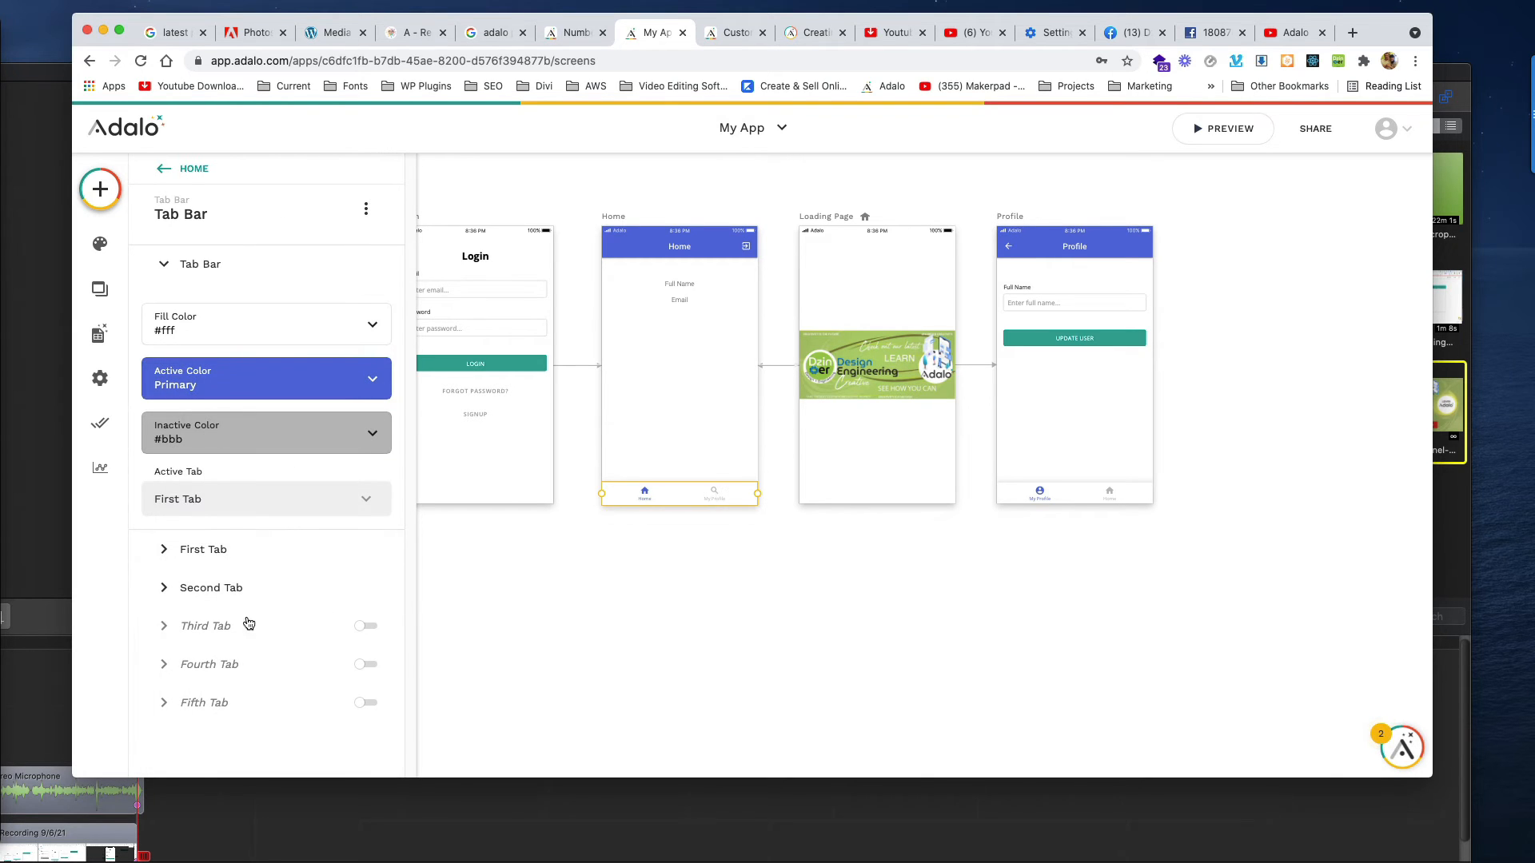
{"action": "left_click", "coordinate": [209, 588]}
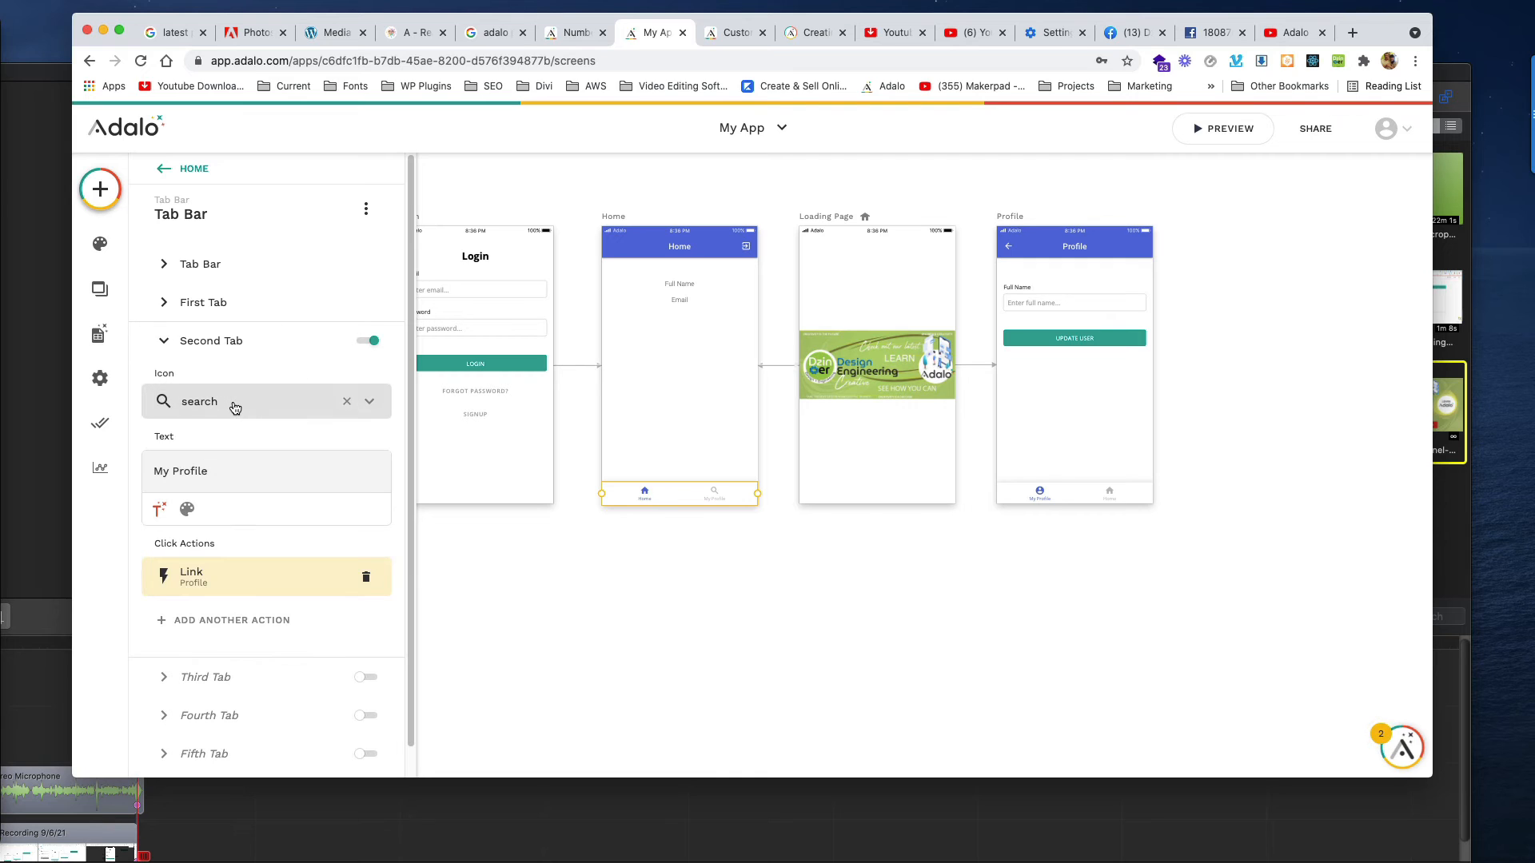
{"action": "triple_click", "coordinate": [219, 480]}
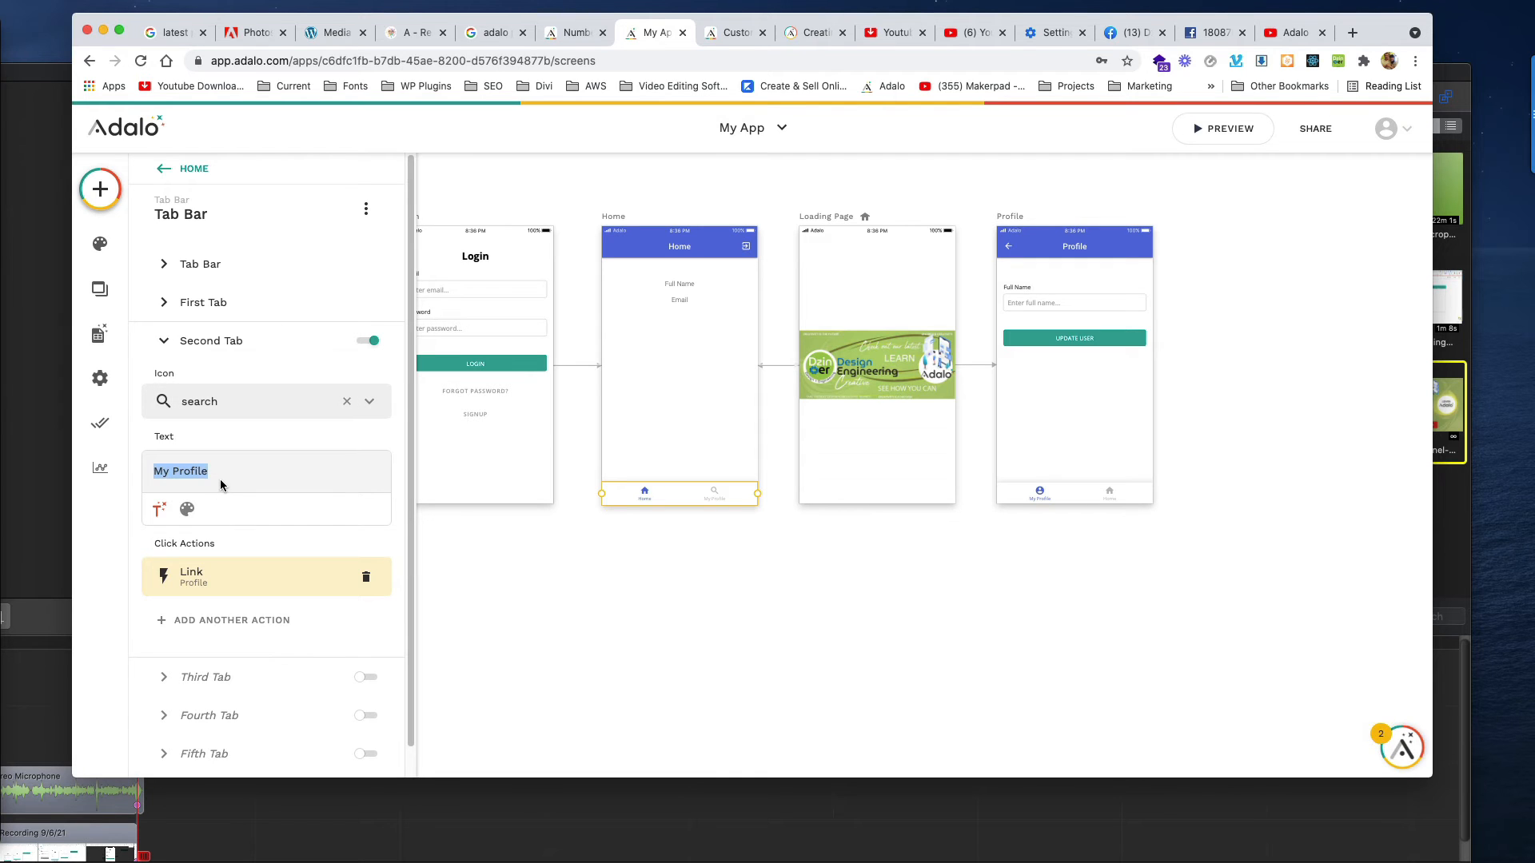
{"action": "left_click", "coordinate": [217, 403]}
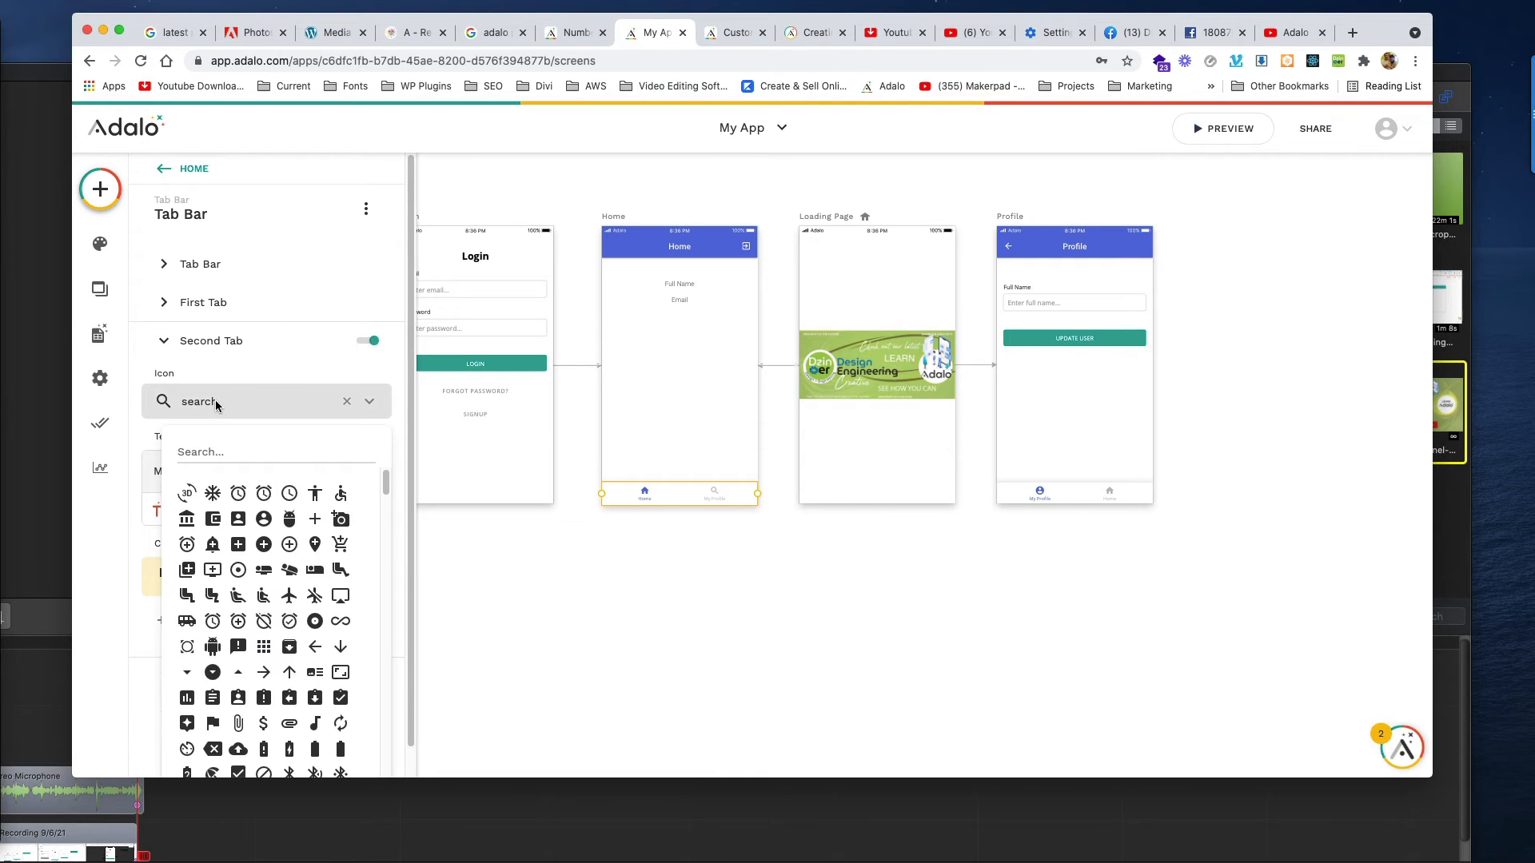
{"action": "left_click", "coordinate": [264, 519]}
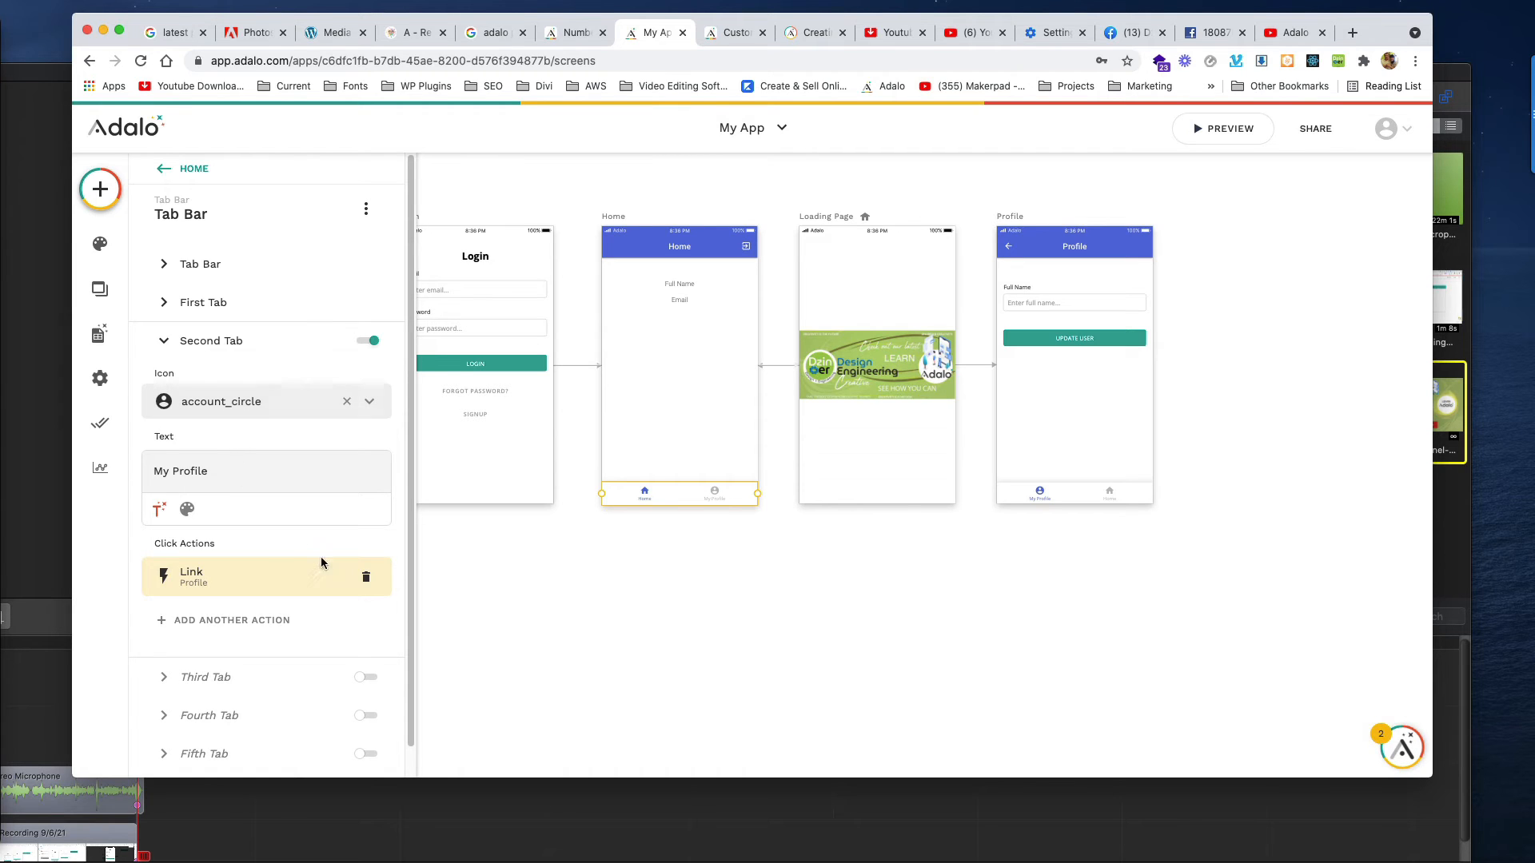
{"action": "left_click", "coordinate": [550, 610]}
Review the tab bars on the Home and Profile screens, including the icon, text and actions of the Profile tab bar's first tab.
{"action": "left_click", "coordinate": [717, 492]}
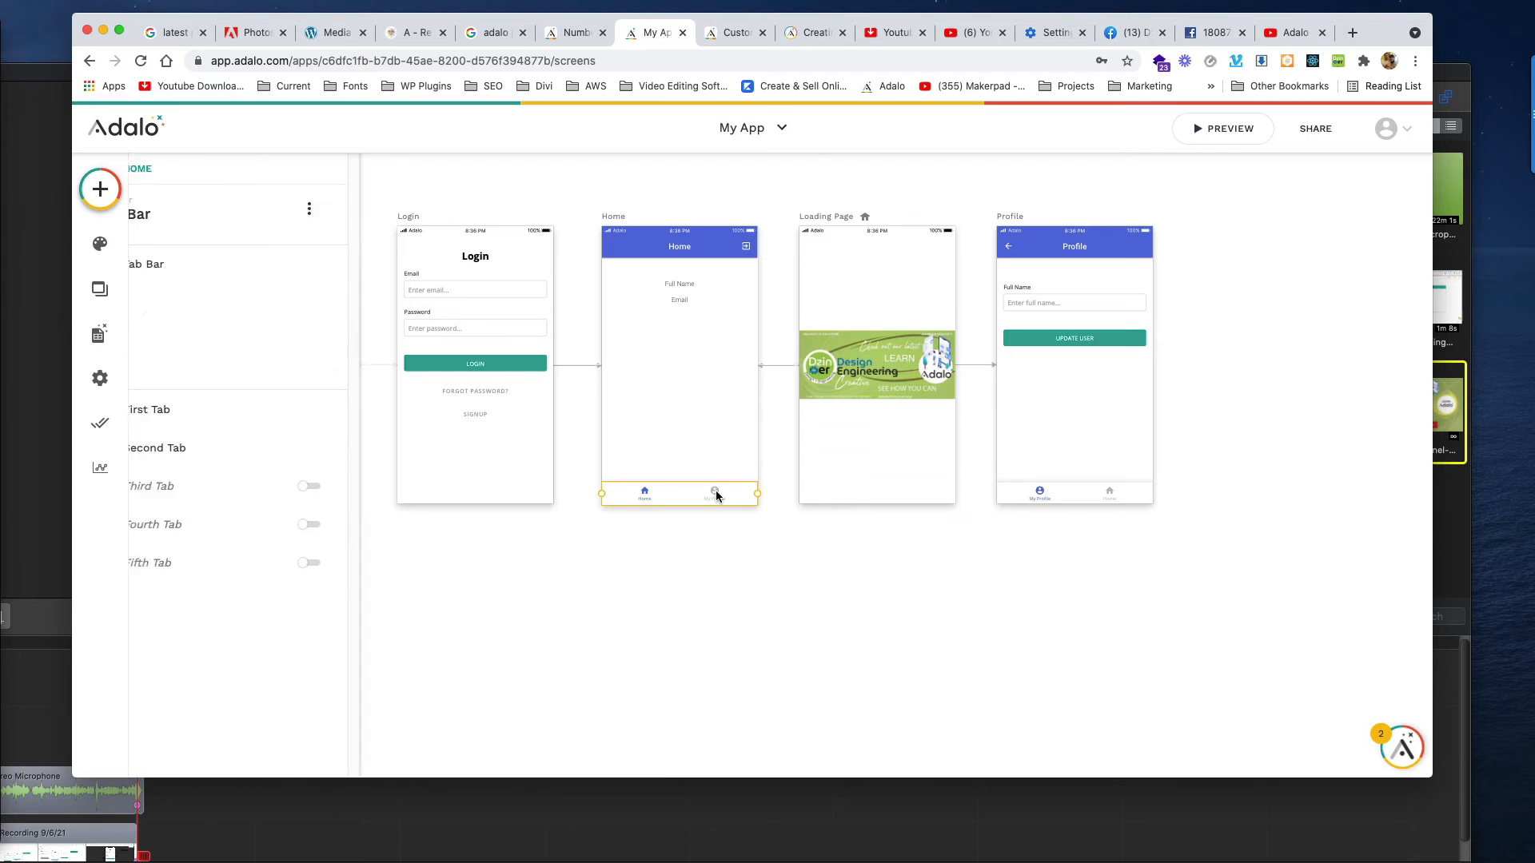
{"action": "left_click", "coordinate": [723, 520]}
{"action": "left_click", "coordinate": [715, 493]}
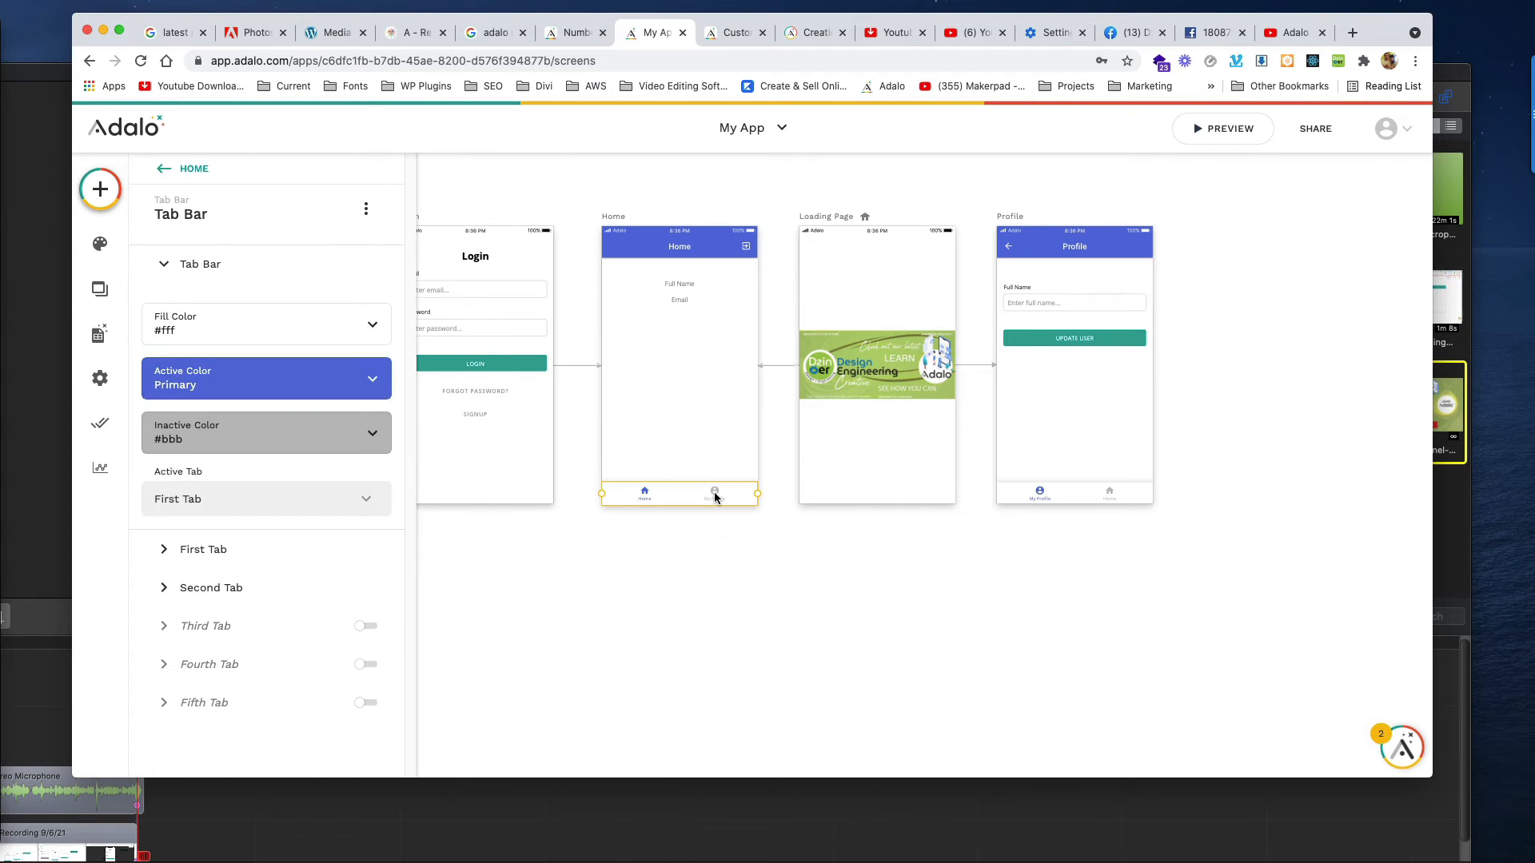
{"action": "left_click", "coordinate": [740, 614]}
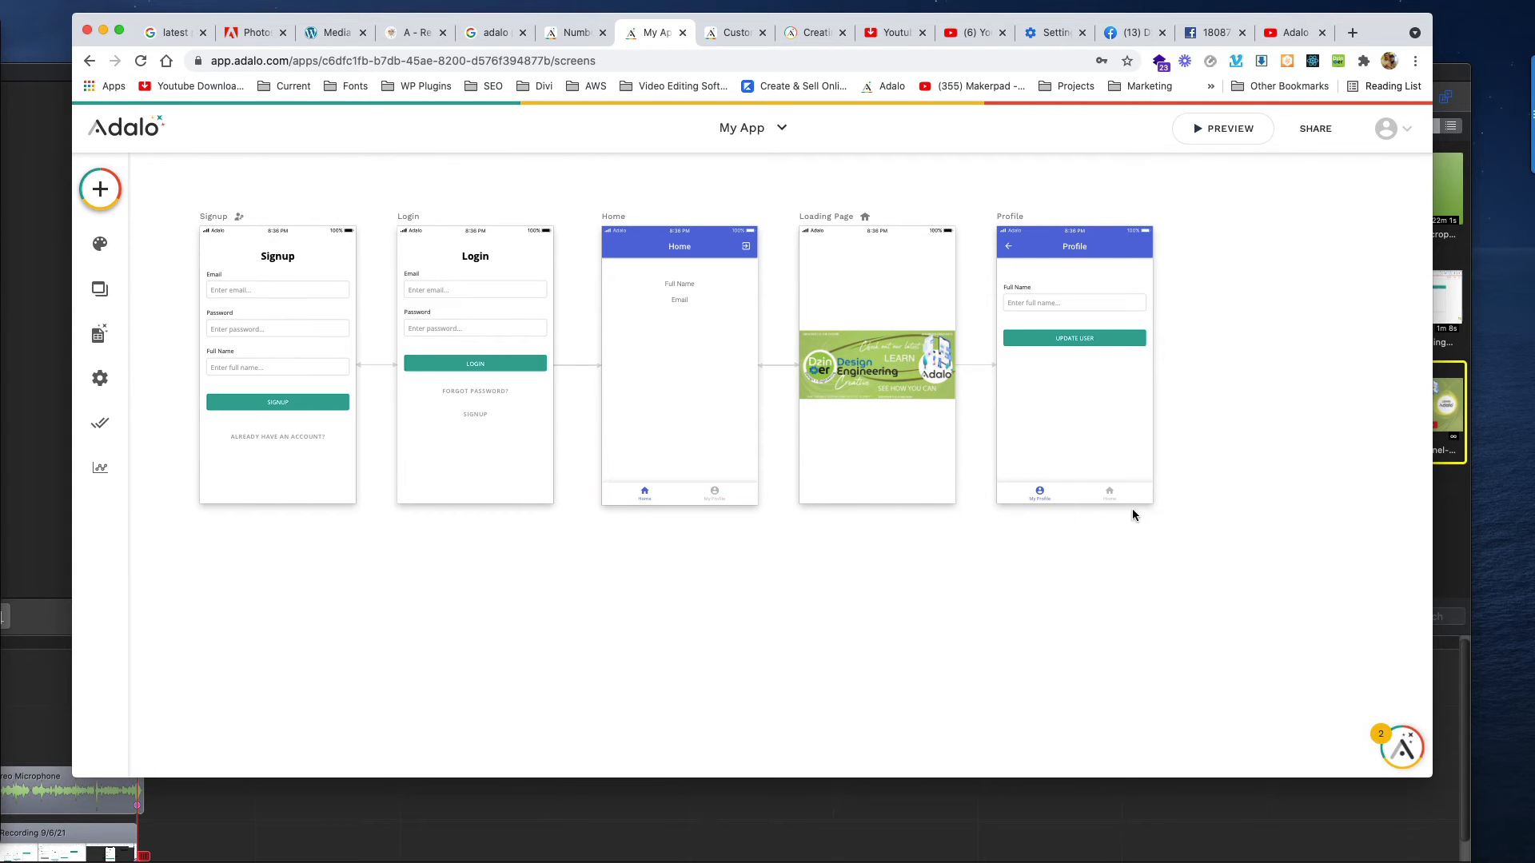
{"action": "left_click", "coordinate": [1039, 493]}
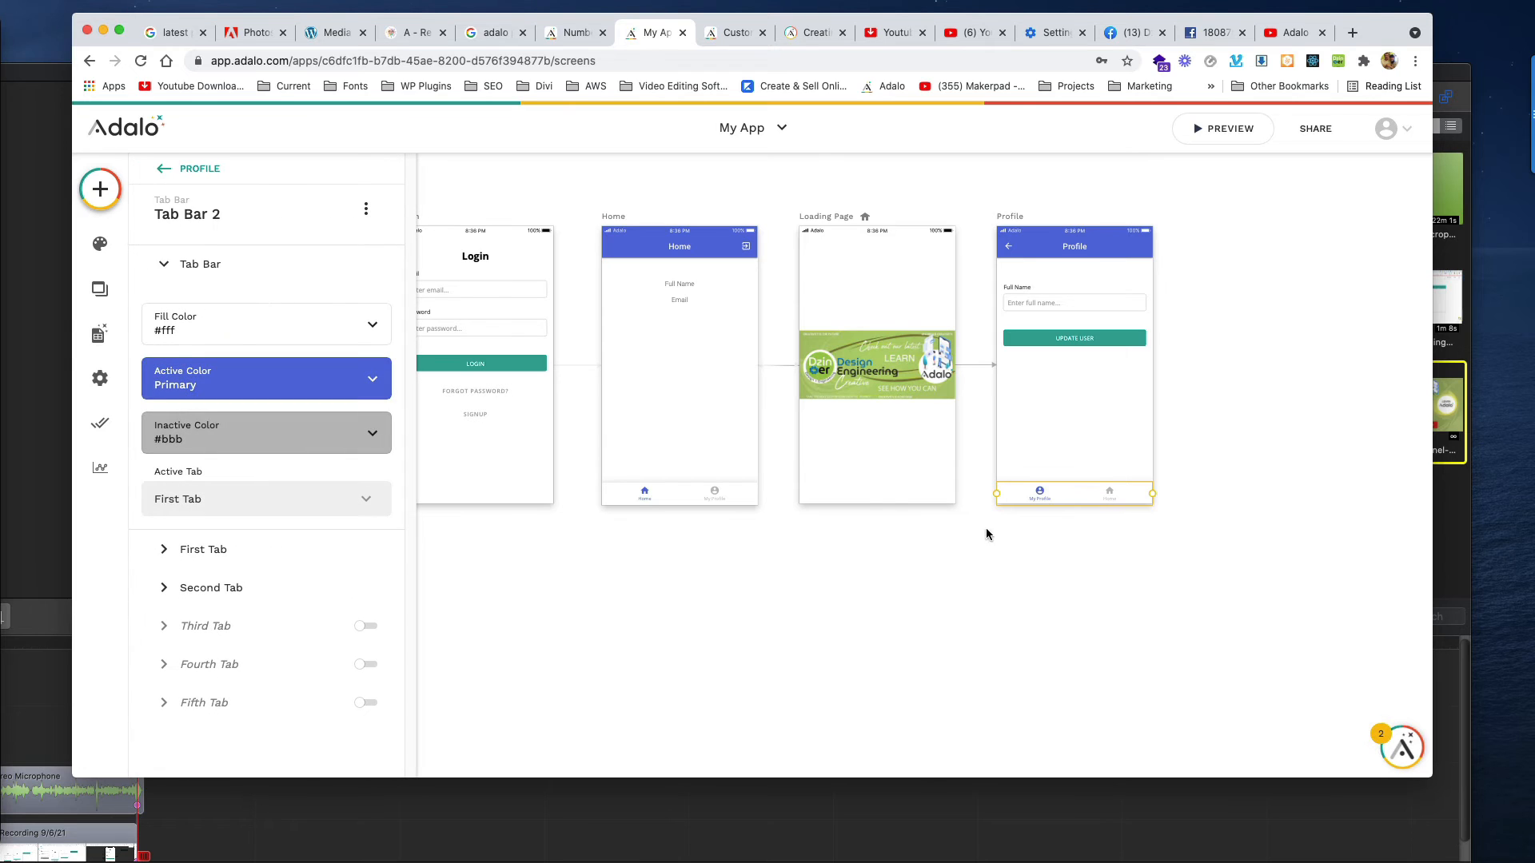
{"action": "left_click", "coordinate": [211, 551]}
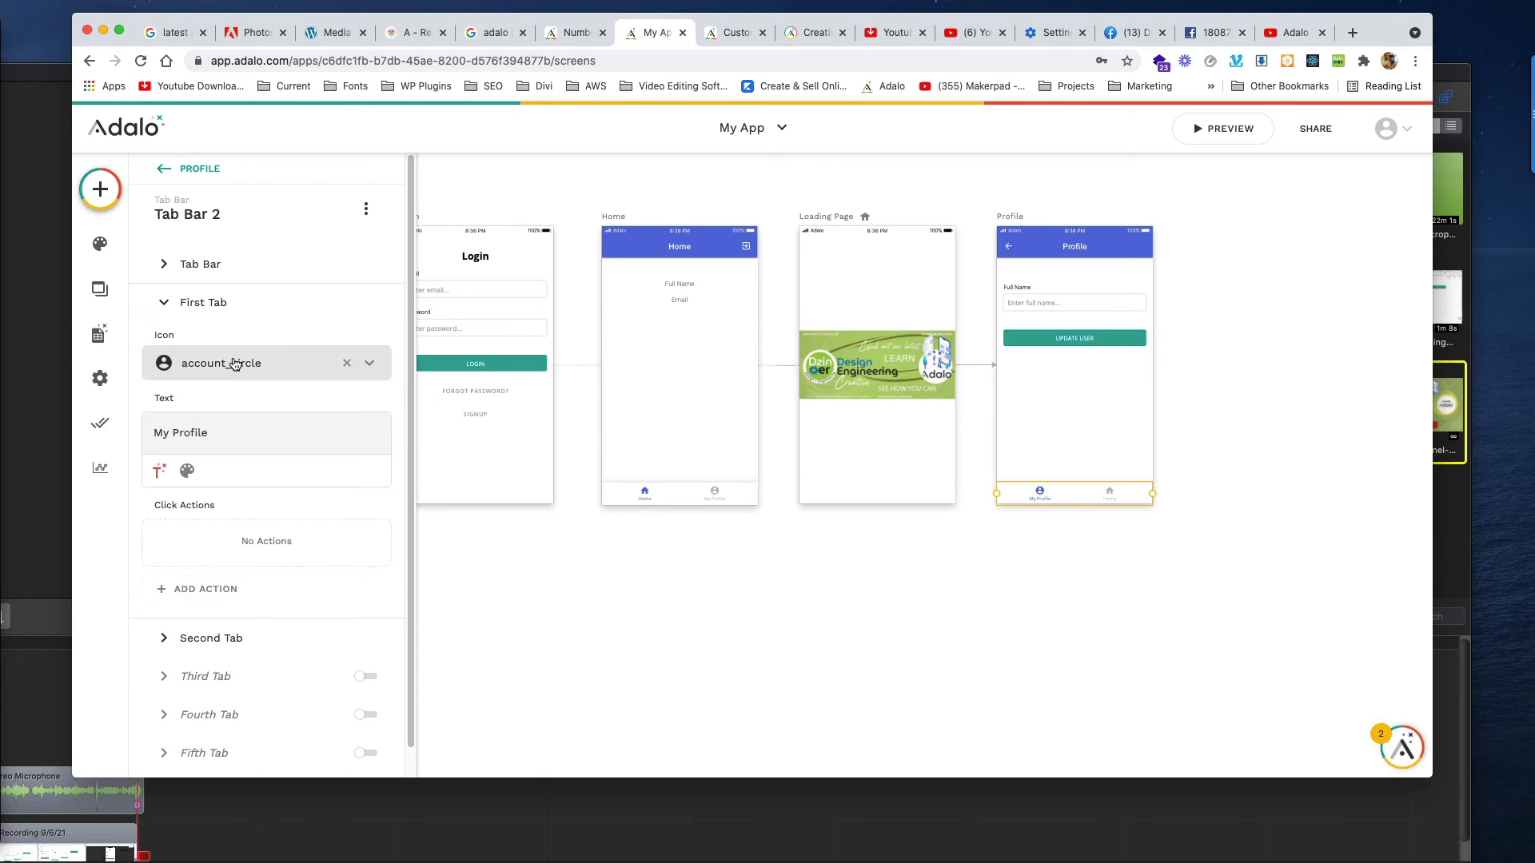
{"action": "left_click", "coordinate": [184, 302]}
{"action": "left_click_drag", "start_coordinate": [206, 340], "coordinate": [251, 320]}
{"action": "left_click", "coordinate": [291, 303]}
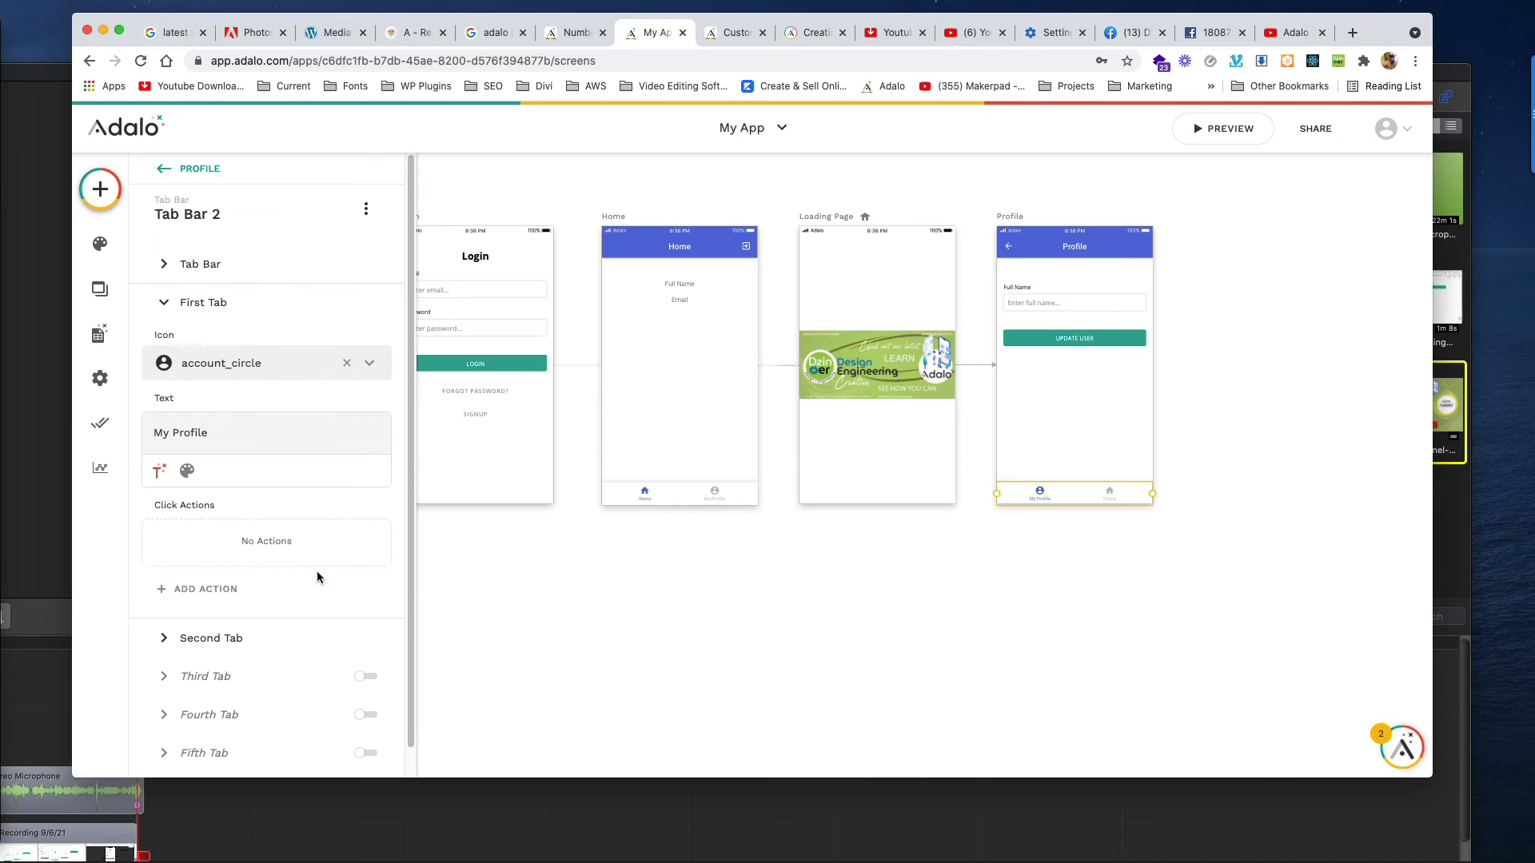
Set the text of the Profile tab bar's first tab to Home and its icon to home.
{"action": "triple_click", "coordinate": [252, 424]}
{"action": "type", "text": "Homew"}
{"action": "left_click", "coordinate": [212, 370]}
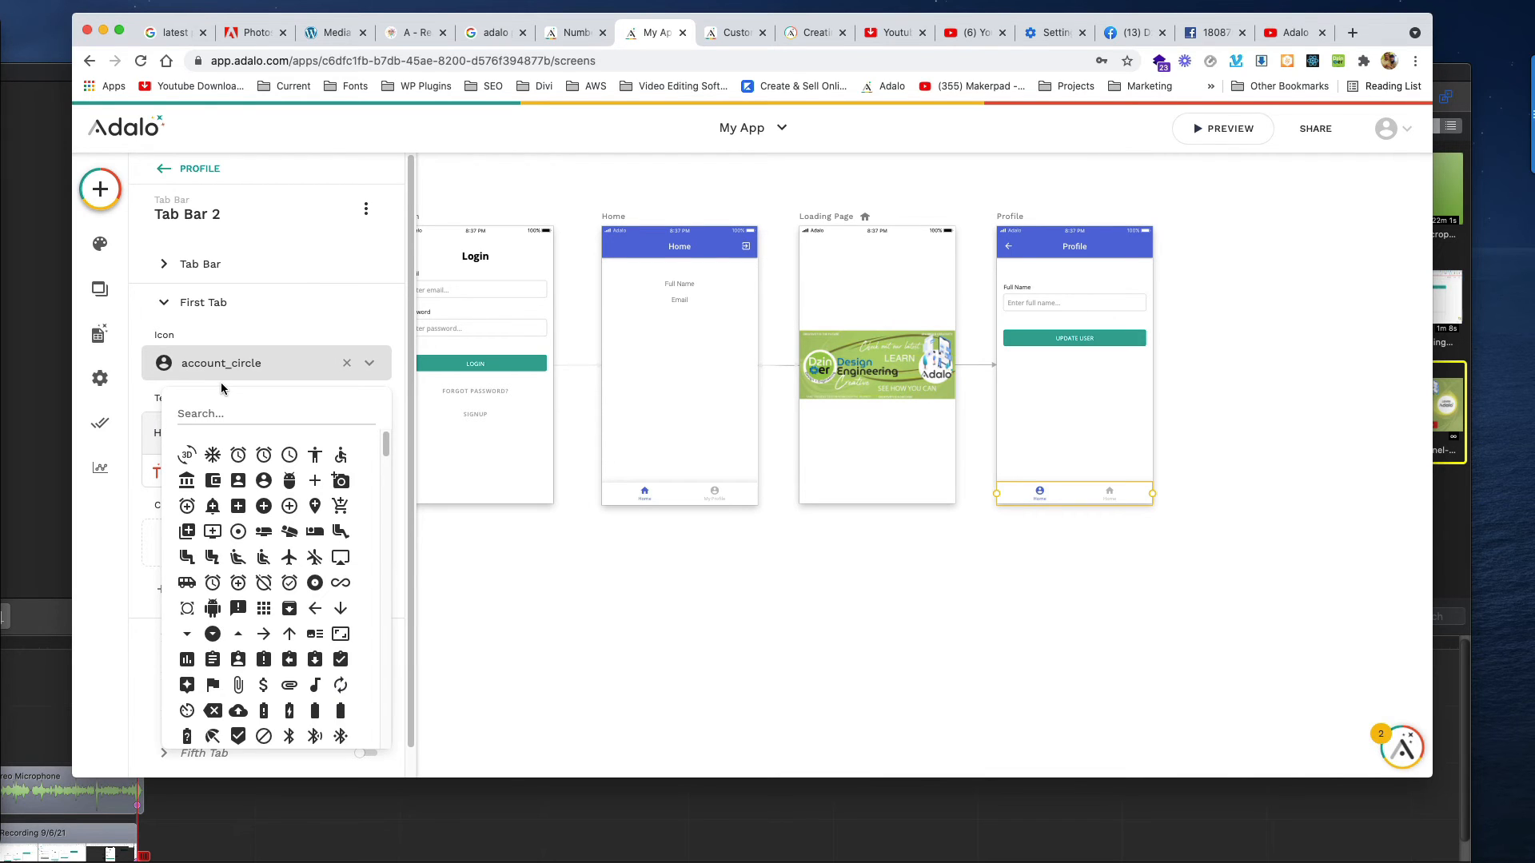
{"action": "type", "text": "Home"}
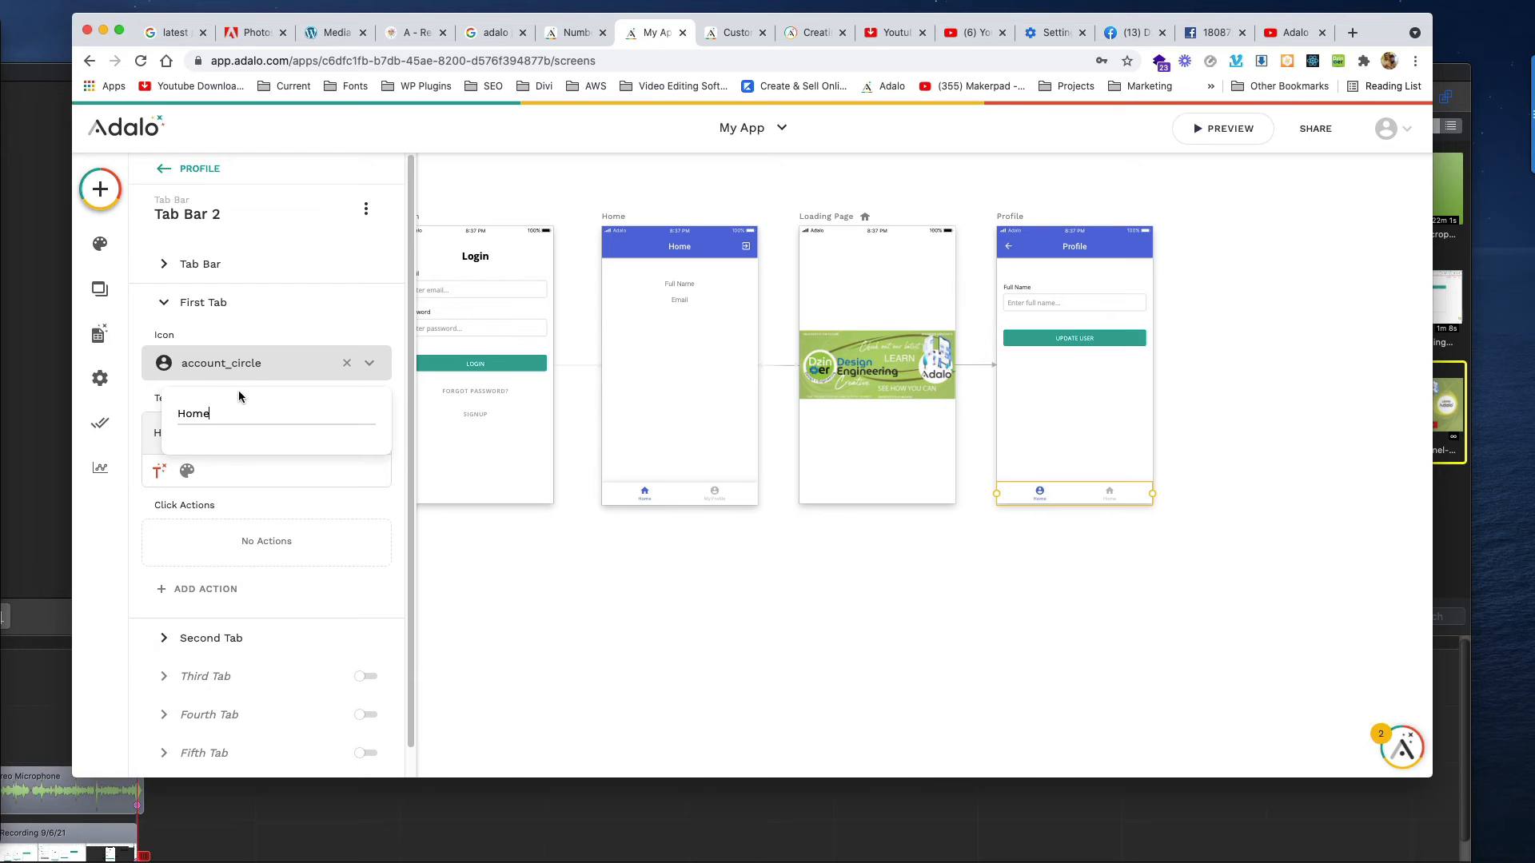
{"action": "left_click", "coordinate": [238, 366]}
{"action": "left_click", "coordinate": [238, 366]}
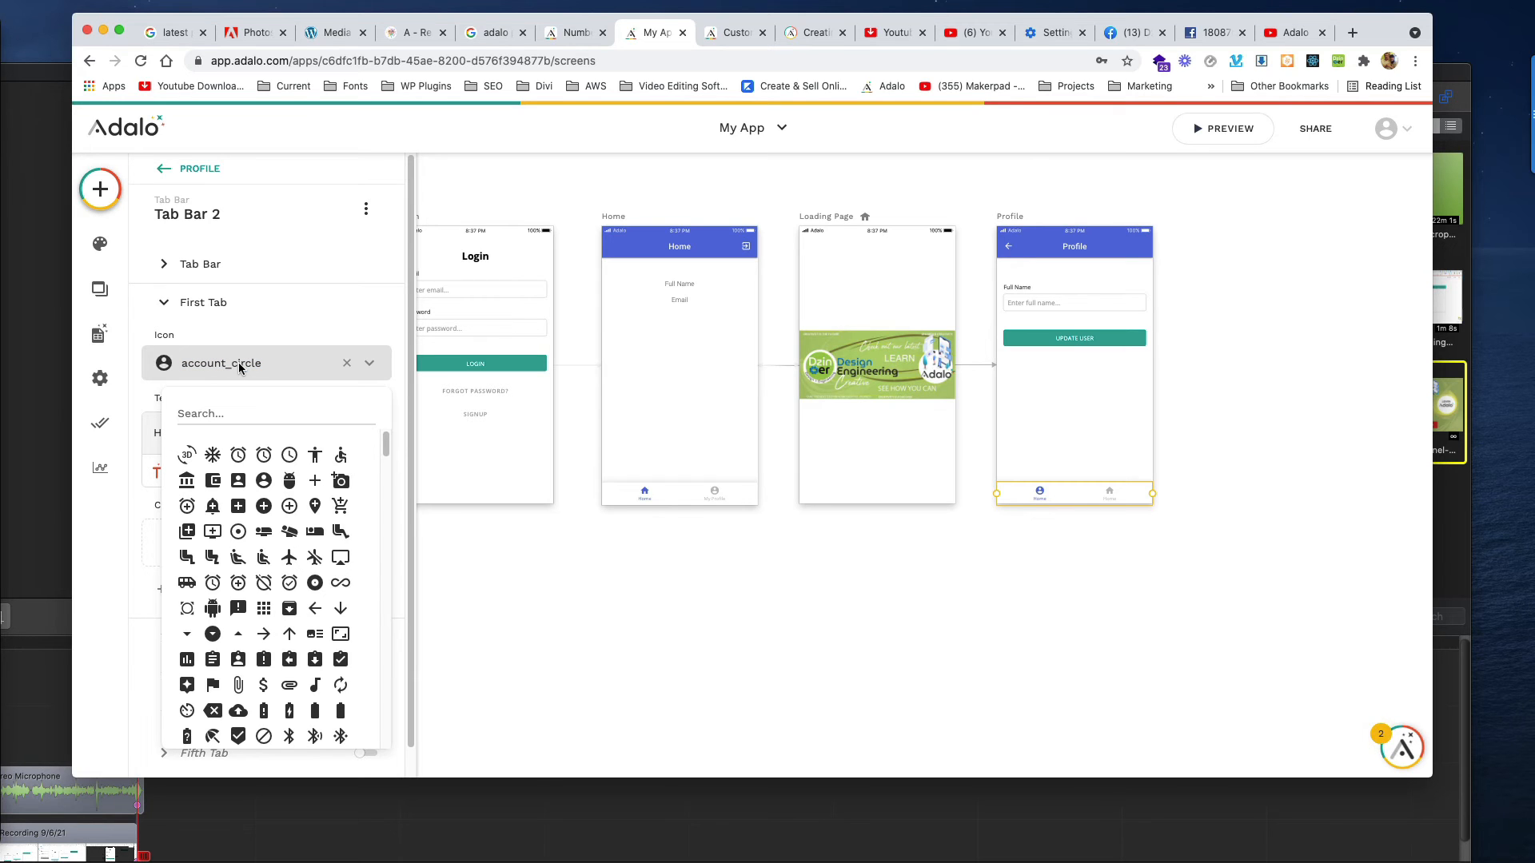
{"action": "type", "text": "home"}
{"action": "left_click", "coordinate": [186, 455]}
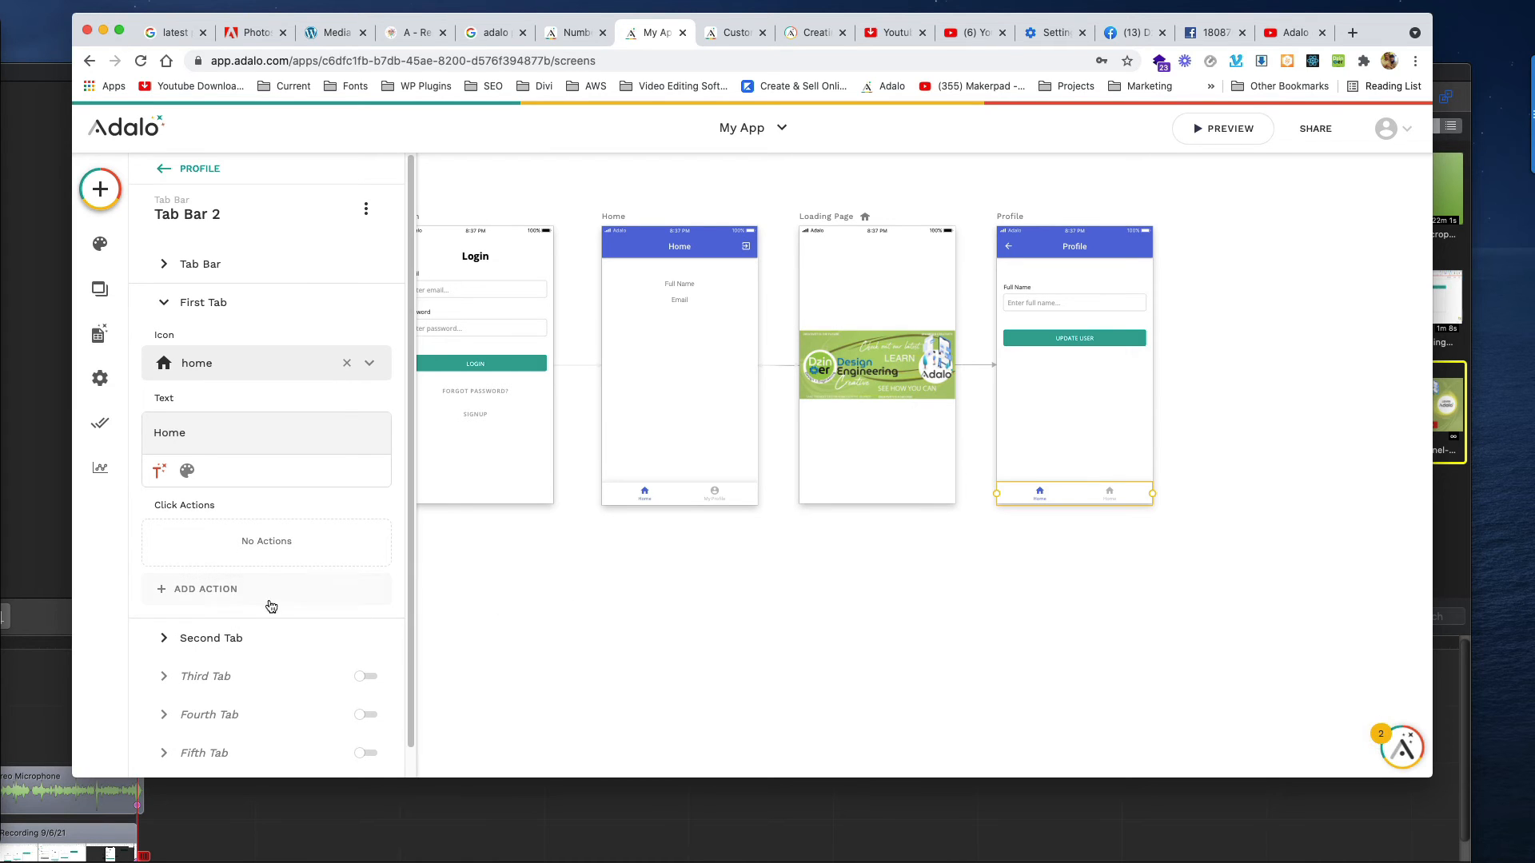
Add a link action to Back on the Profile tab bar's first tab.
{"action": "left_click", "coordinate": [240, 589]}
{"action": "mouse_move", "coordinate": [264, 298]}
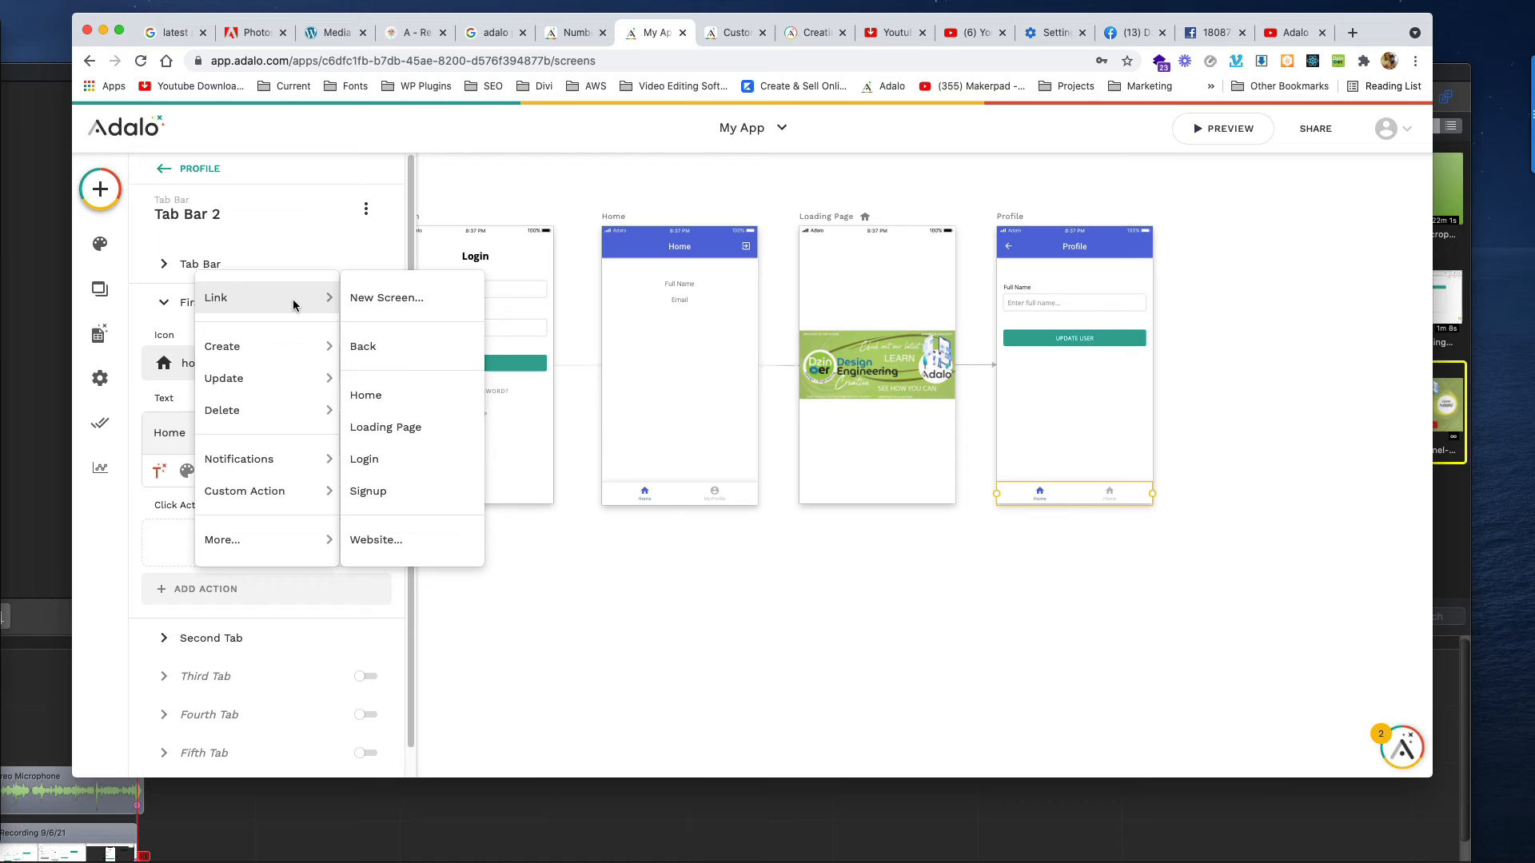
{"action": "left_click", "coordinate": [374, 343]}
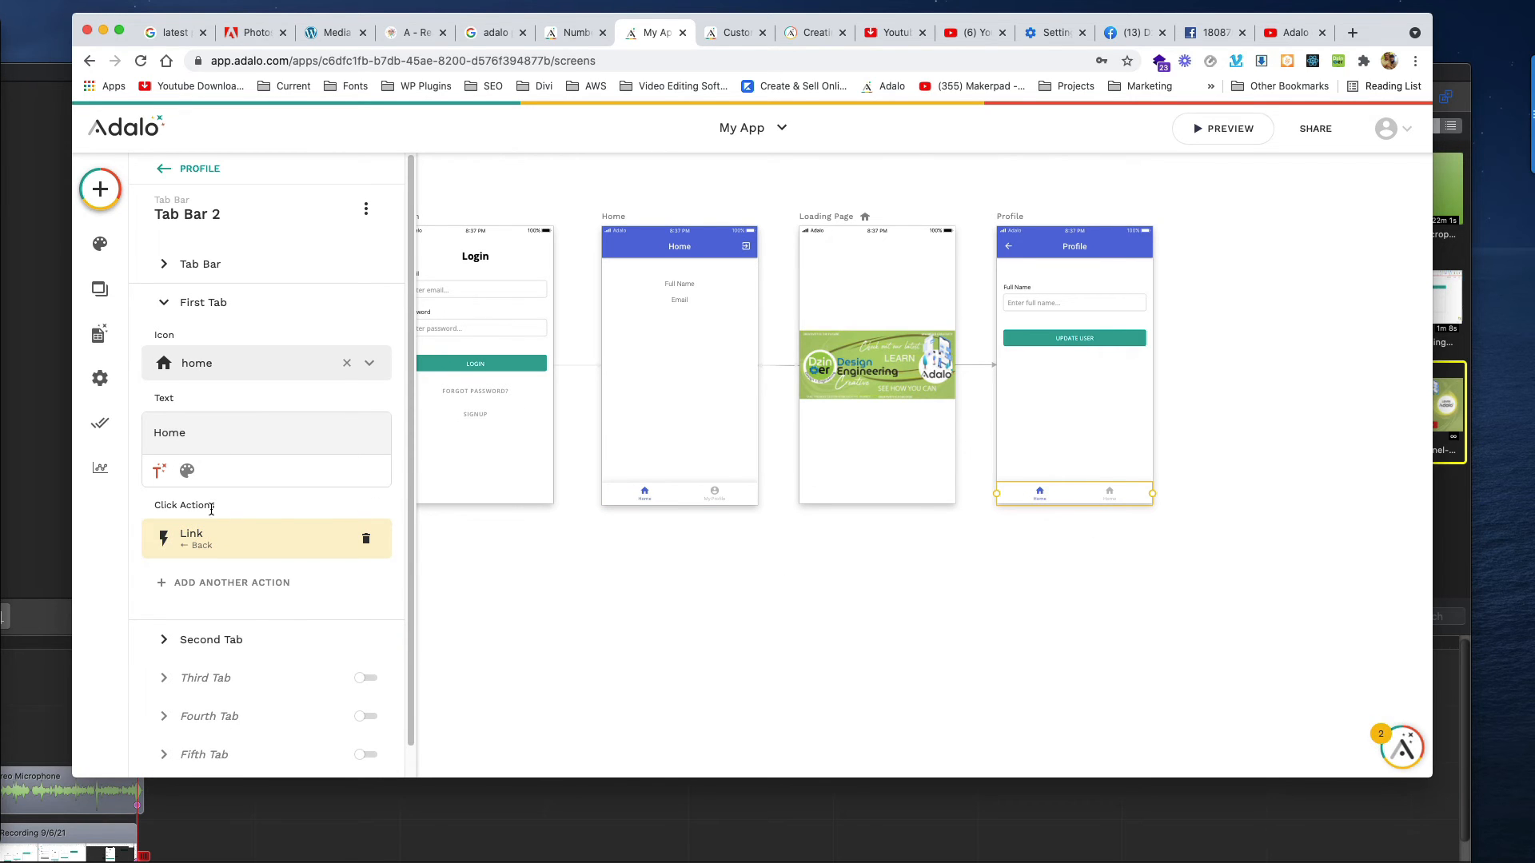
Make the Second Tab the active tab of the Profile screen's tab bar.
{"action": "left_click", "coordinate": [210, 263]}
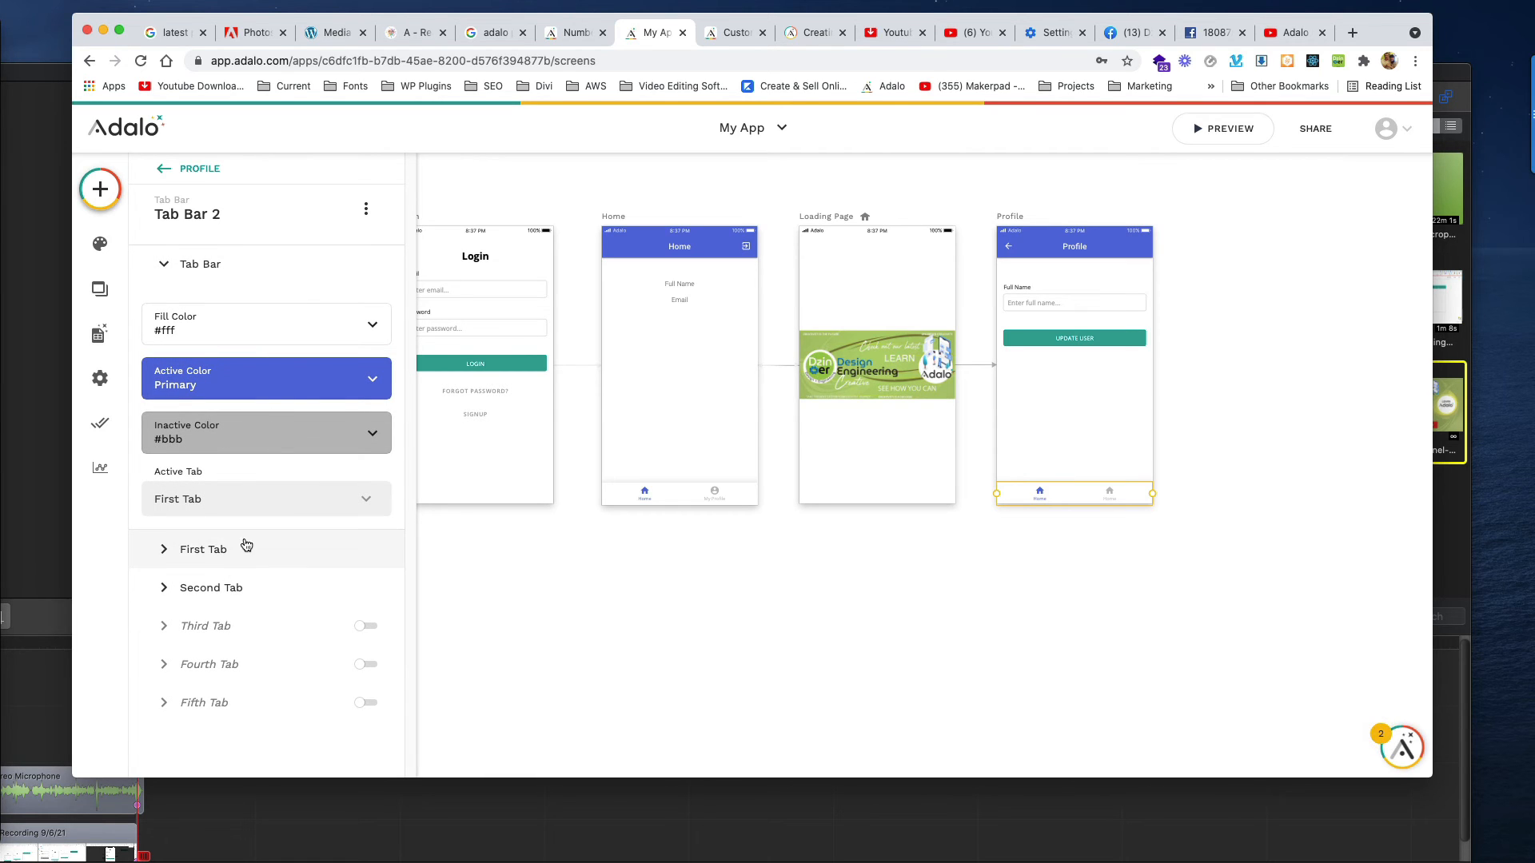
{"action": "left_click", "coordinate": [228, 502]}
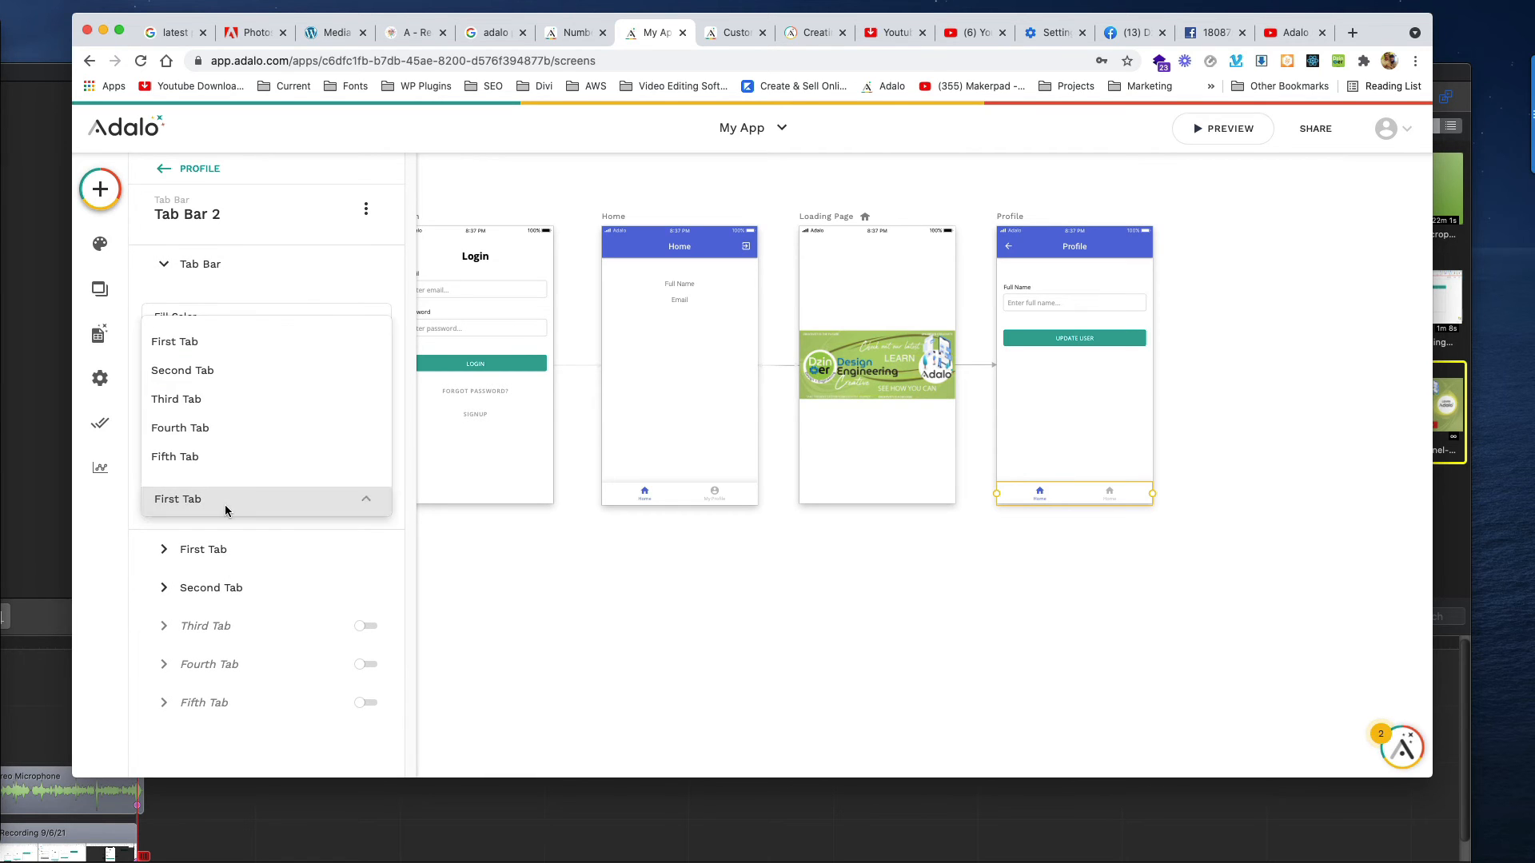
{"action": "left_click", "coordinate": [260, 375]}
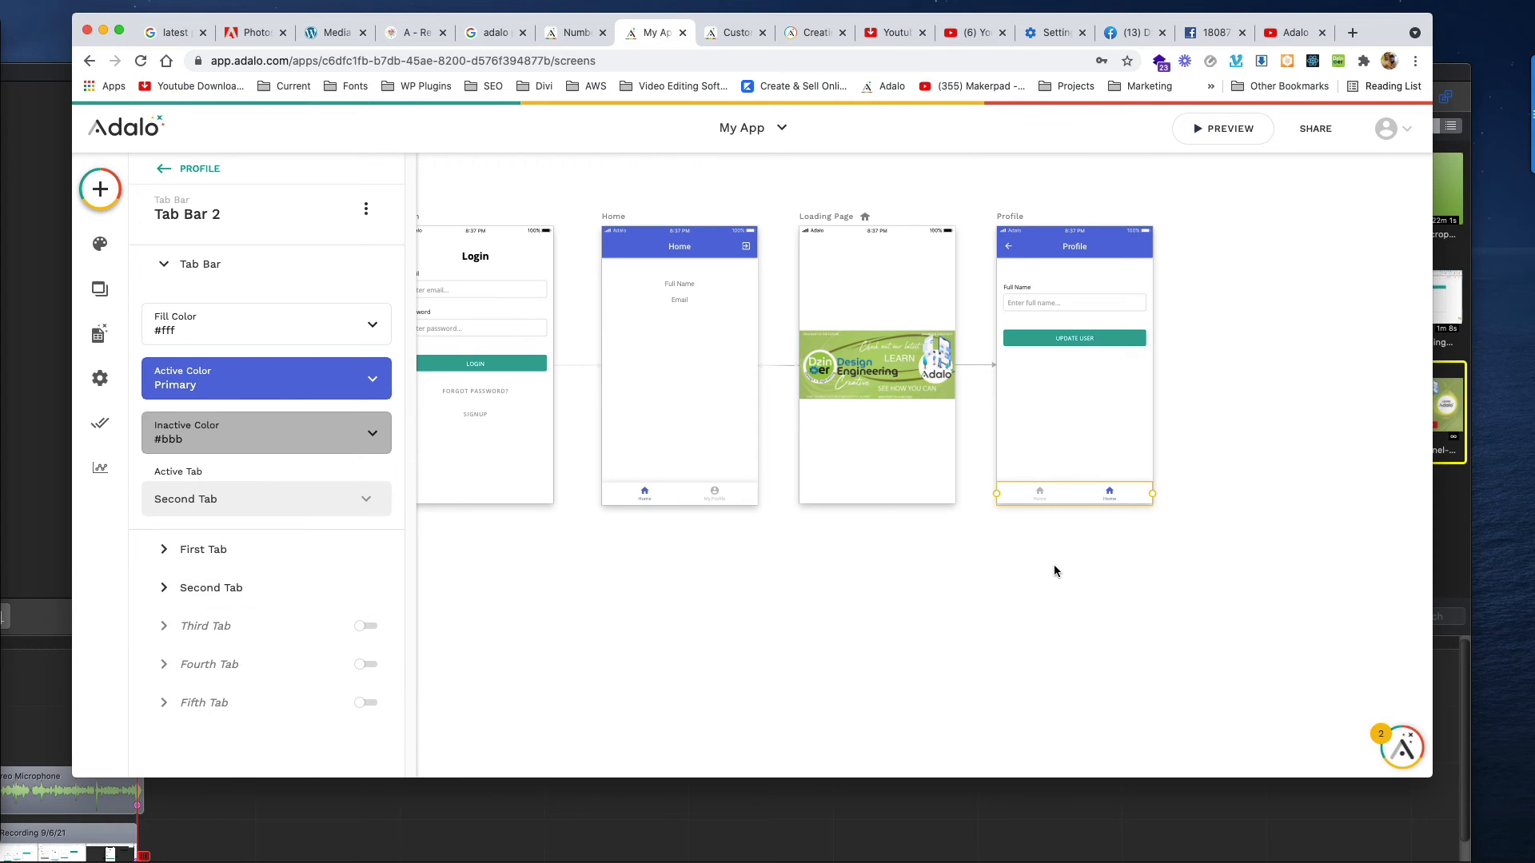
Set the icon of the Profile tab bar's second tab to account_circle and delete its Back link action.
{"action": "left_click", "coordinate": [228, 588]}
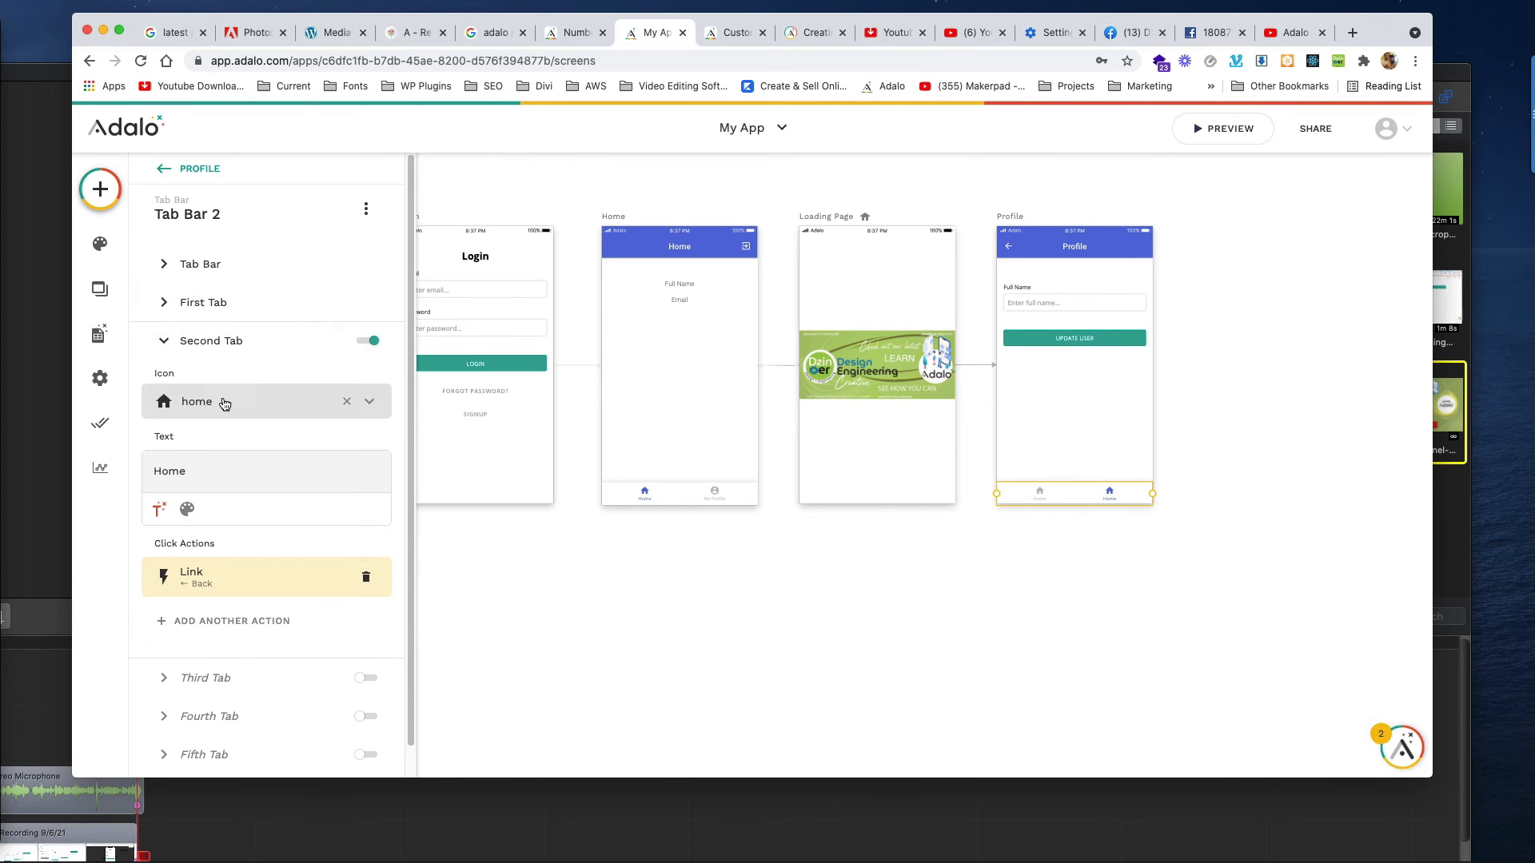
{"action": "left_click", "coordinate": [227, 401]}
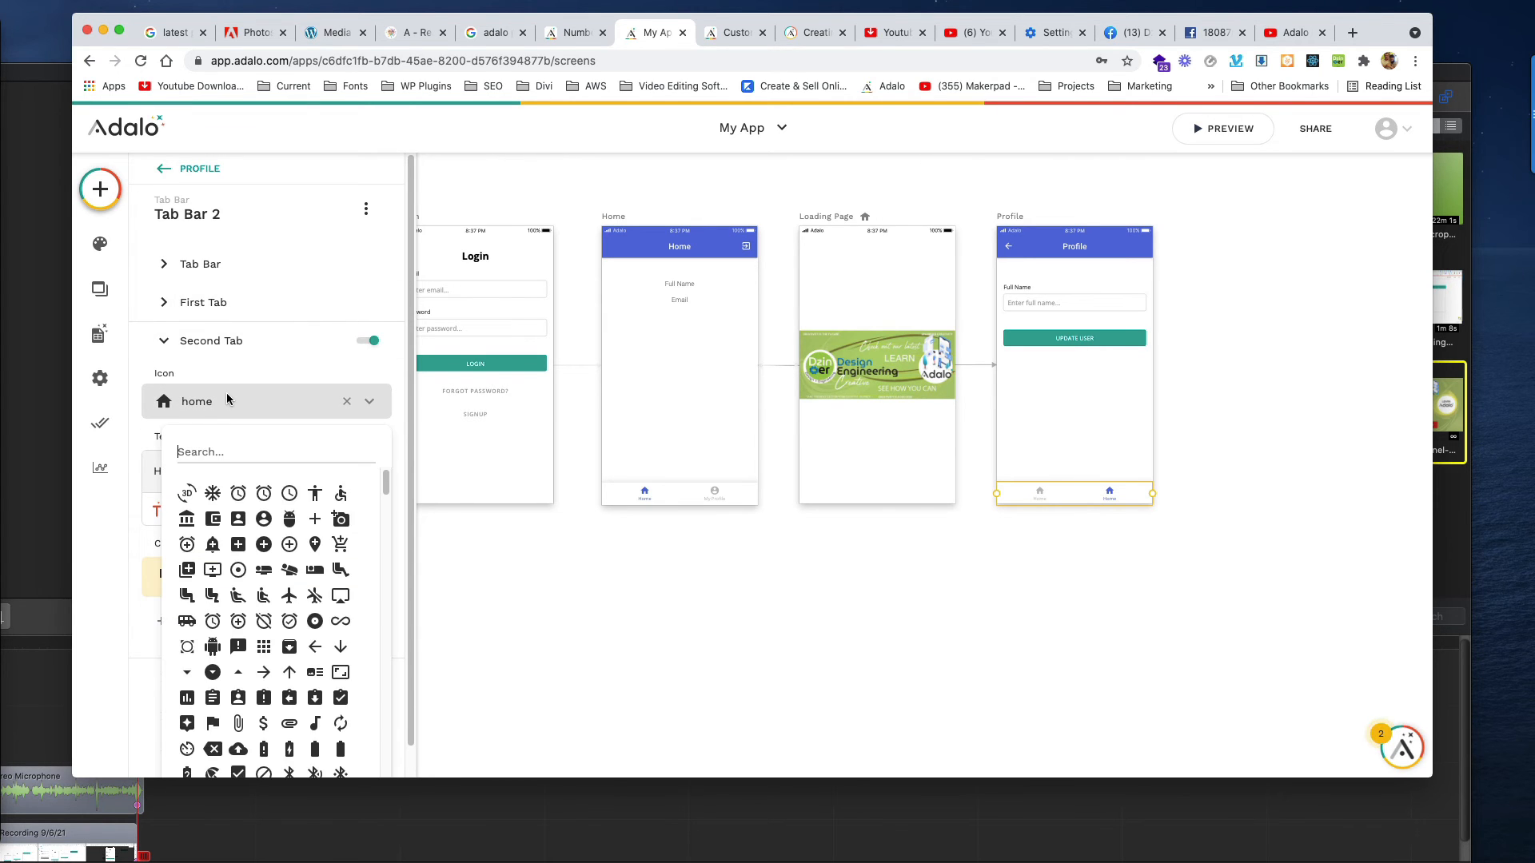
{"action": "left_click", "coordinate": [264, 518]}
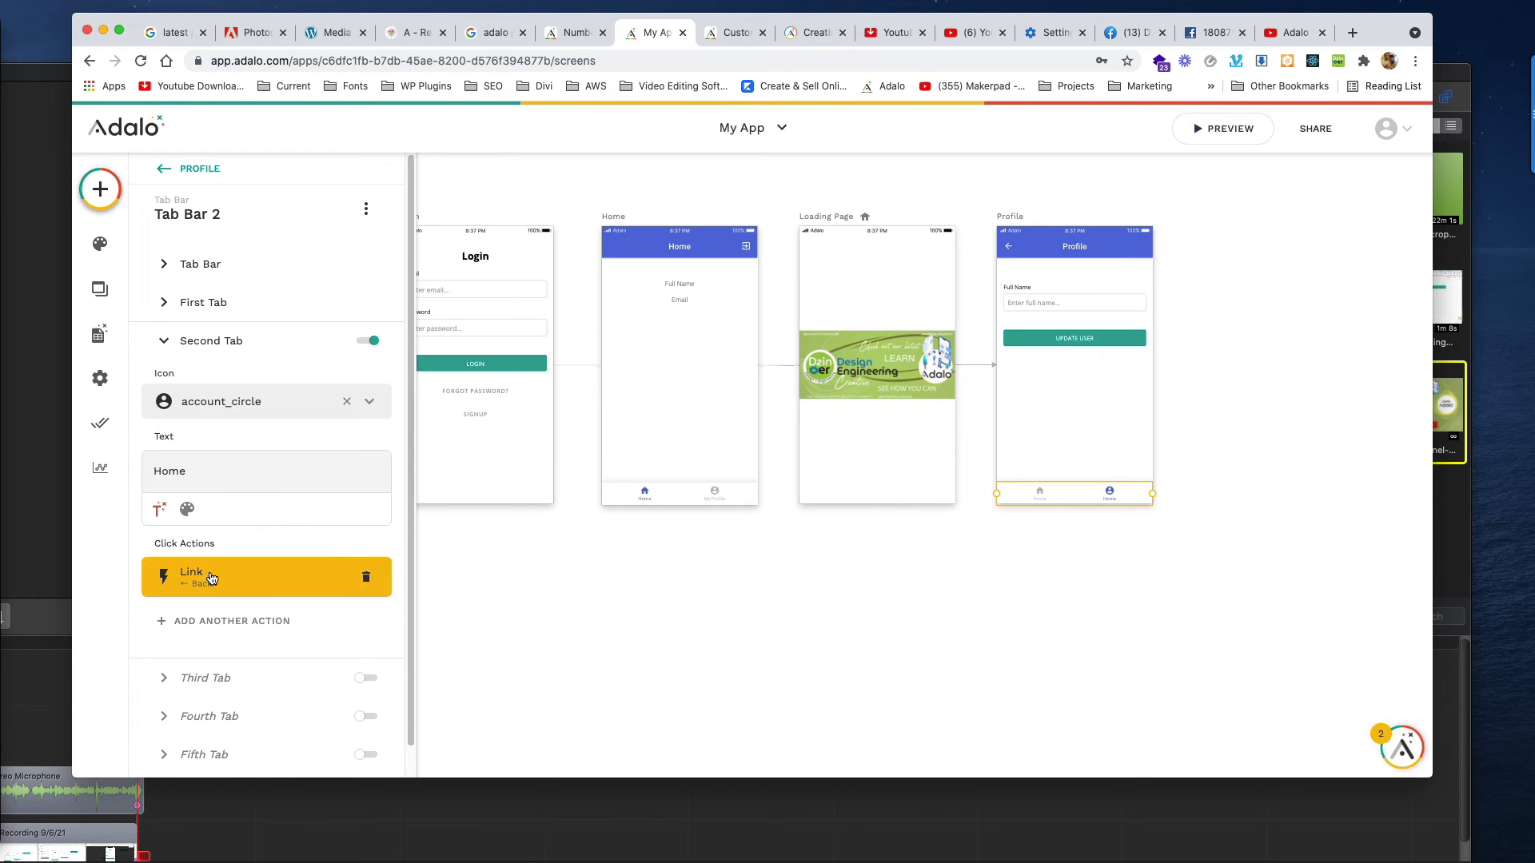
{"action": "left_click", "coordinate": [366, 577]}
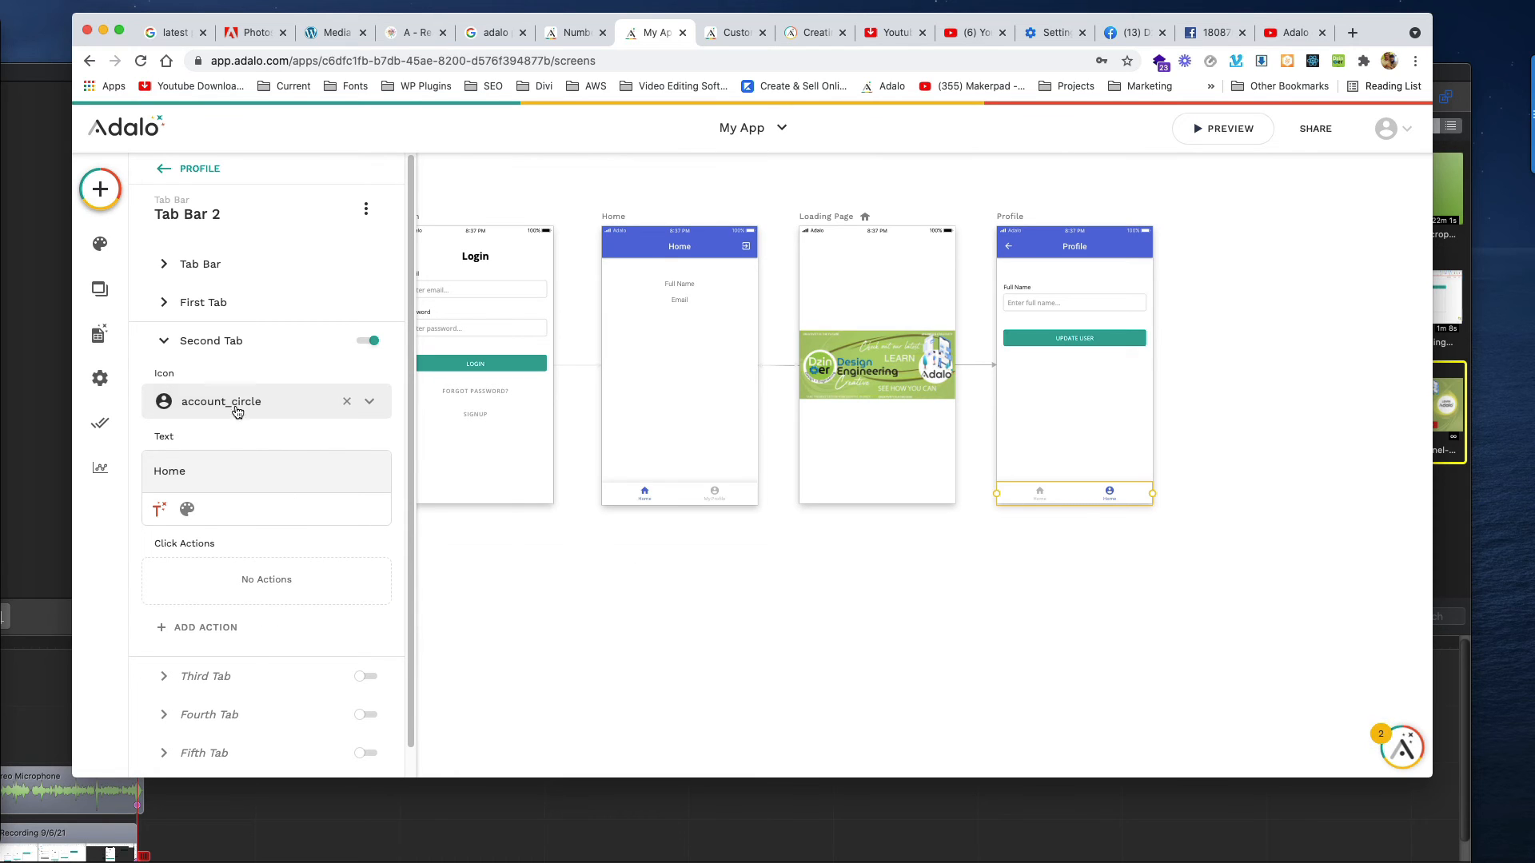
Set the text of the Profile tab bar's second tab to My Profile.
{"action": "double_click", "coordinate": [205, 471]}
{"action": "type", "text": "My Profil"}
{"action": "left_click", "coordinate": [856, 719]}
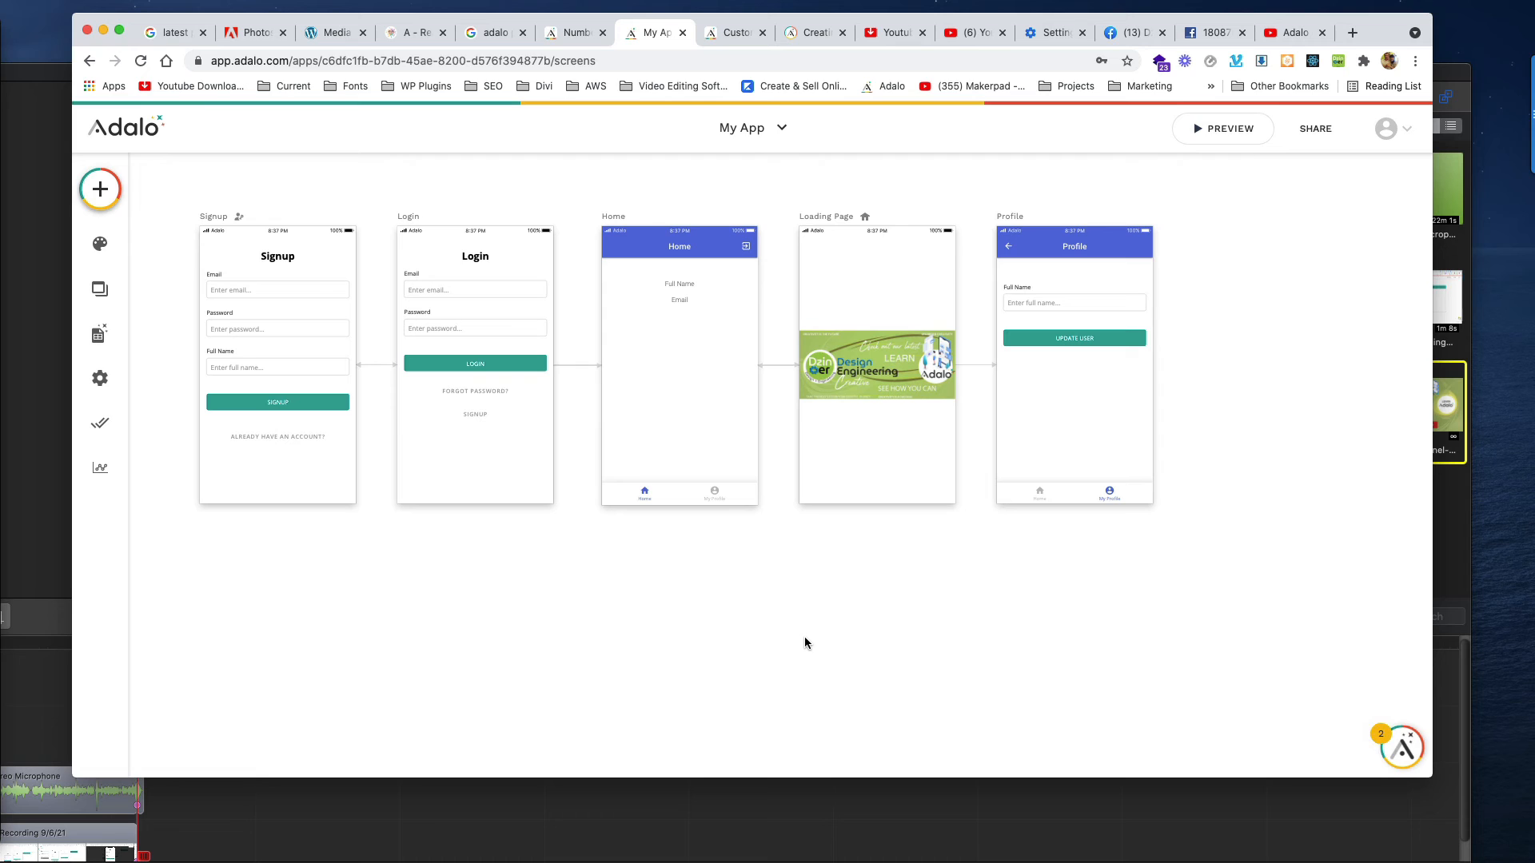
{"action": "left_click", "coordinate": [702, 492]}
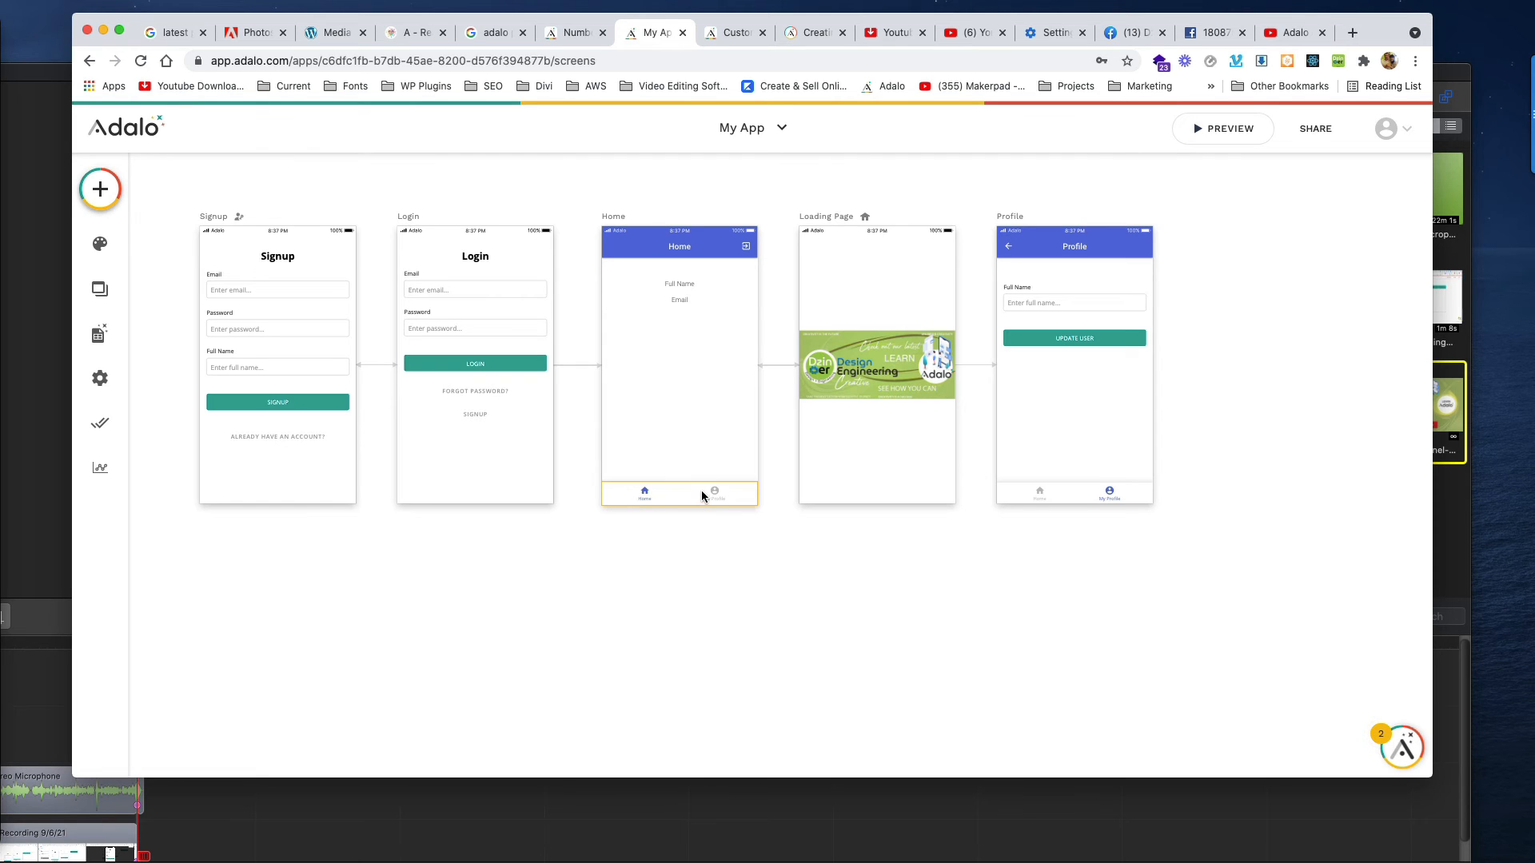
{"action": "left_click", "coordinate": [703, 554]}
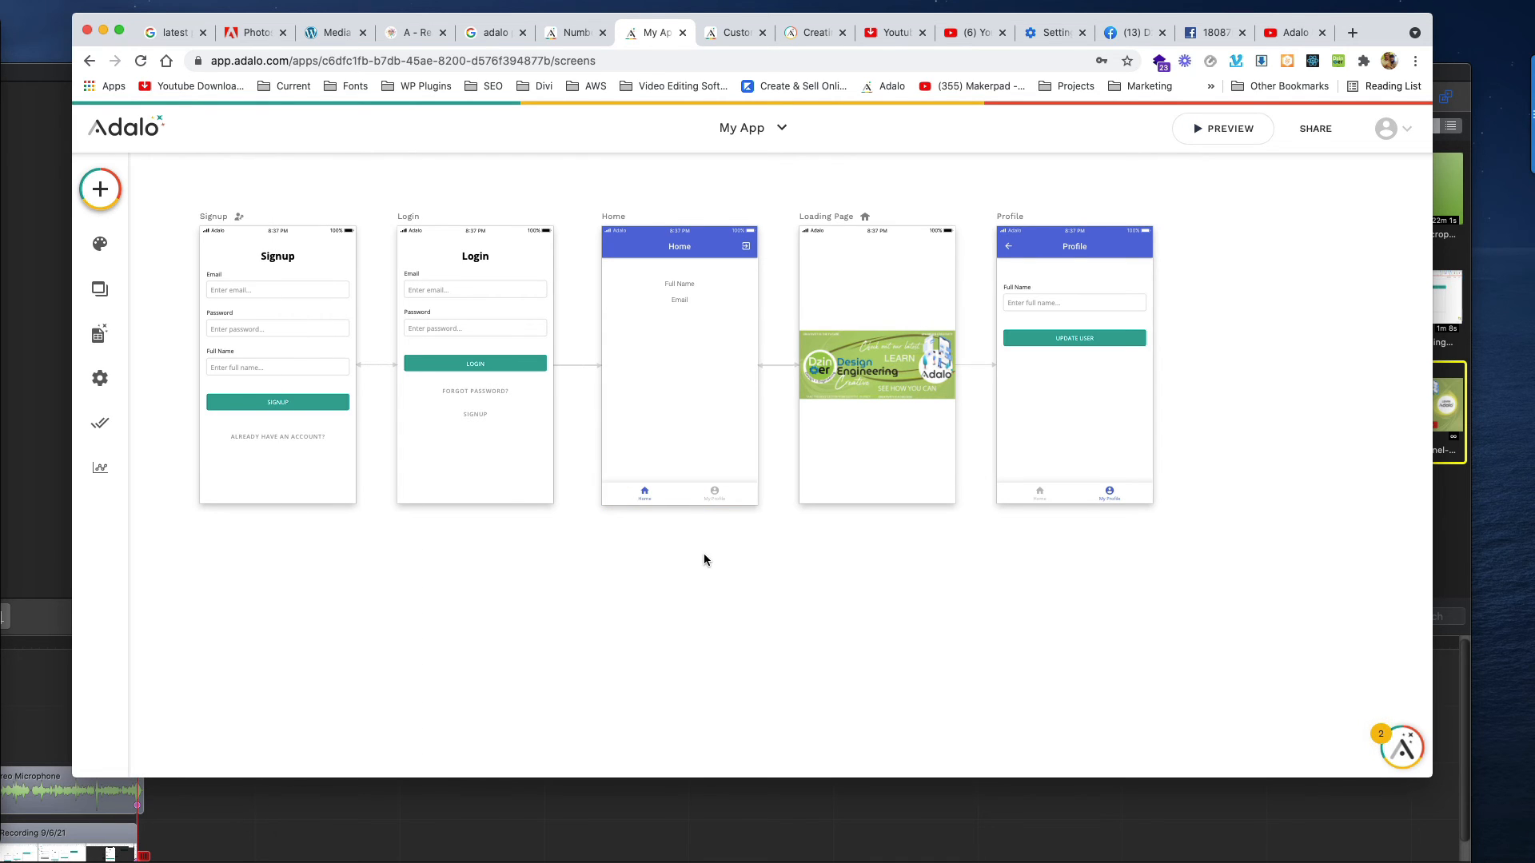
{"action": "left_click", "coordinate": [678, 495]}
{"action": "left_click", "coordinate": [863, 581]}
Preview the app, test the Home tab on the Home and Profile screens, and close the preview.
{"action": "left_click", "coordinate": [1224, 129]}
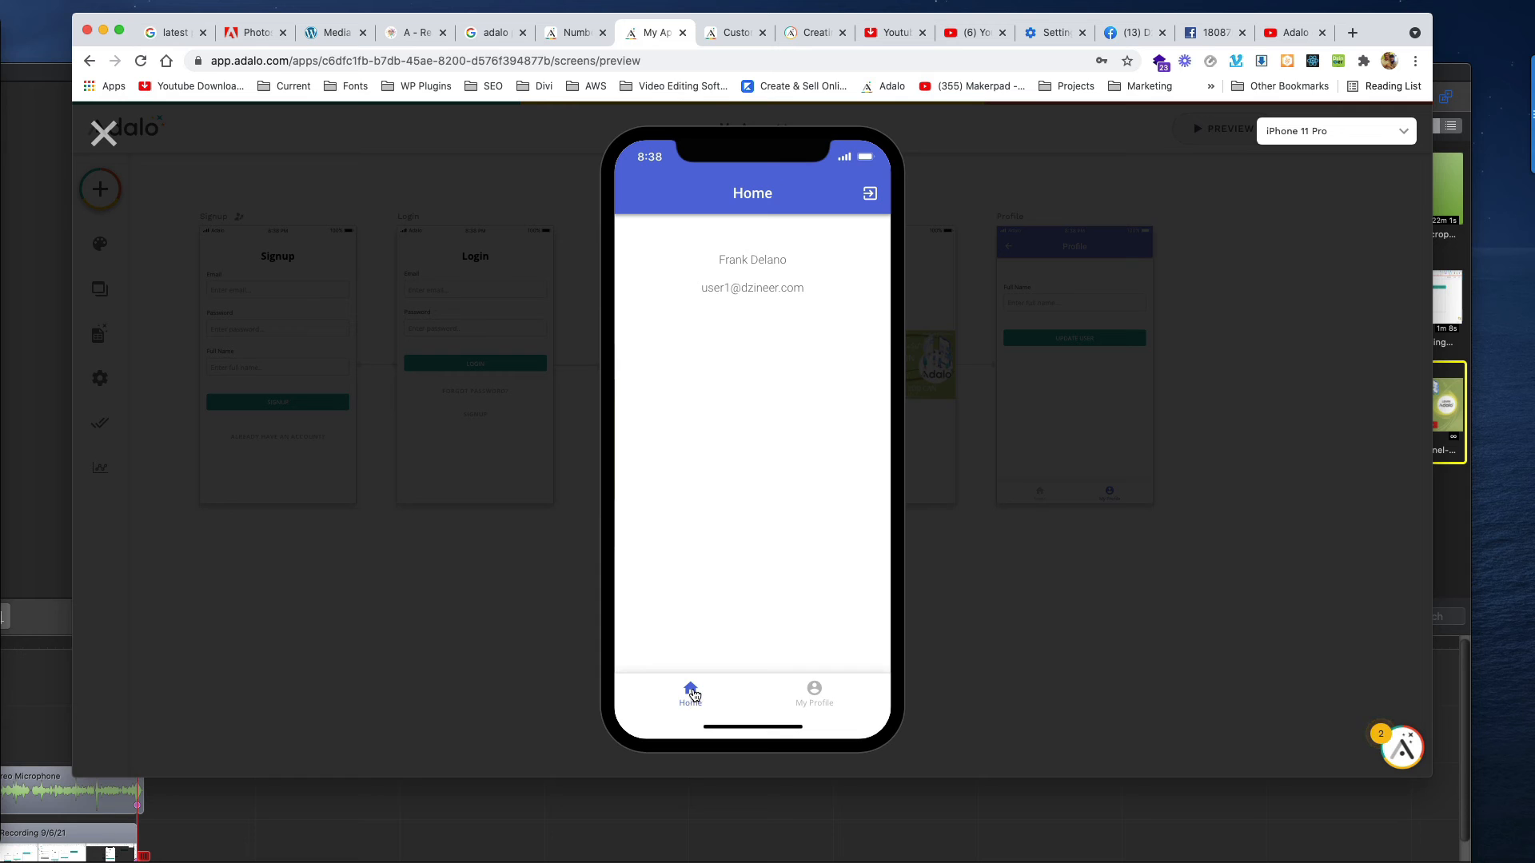
{"action": "left_click", "coordinate": [694, 694]}
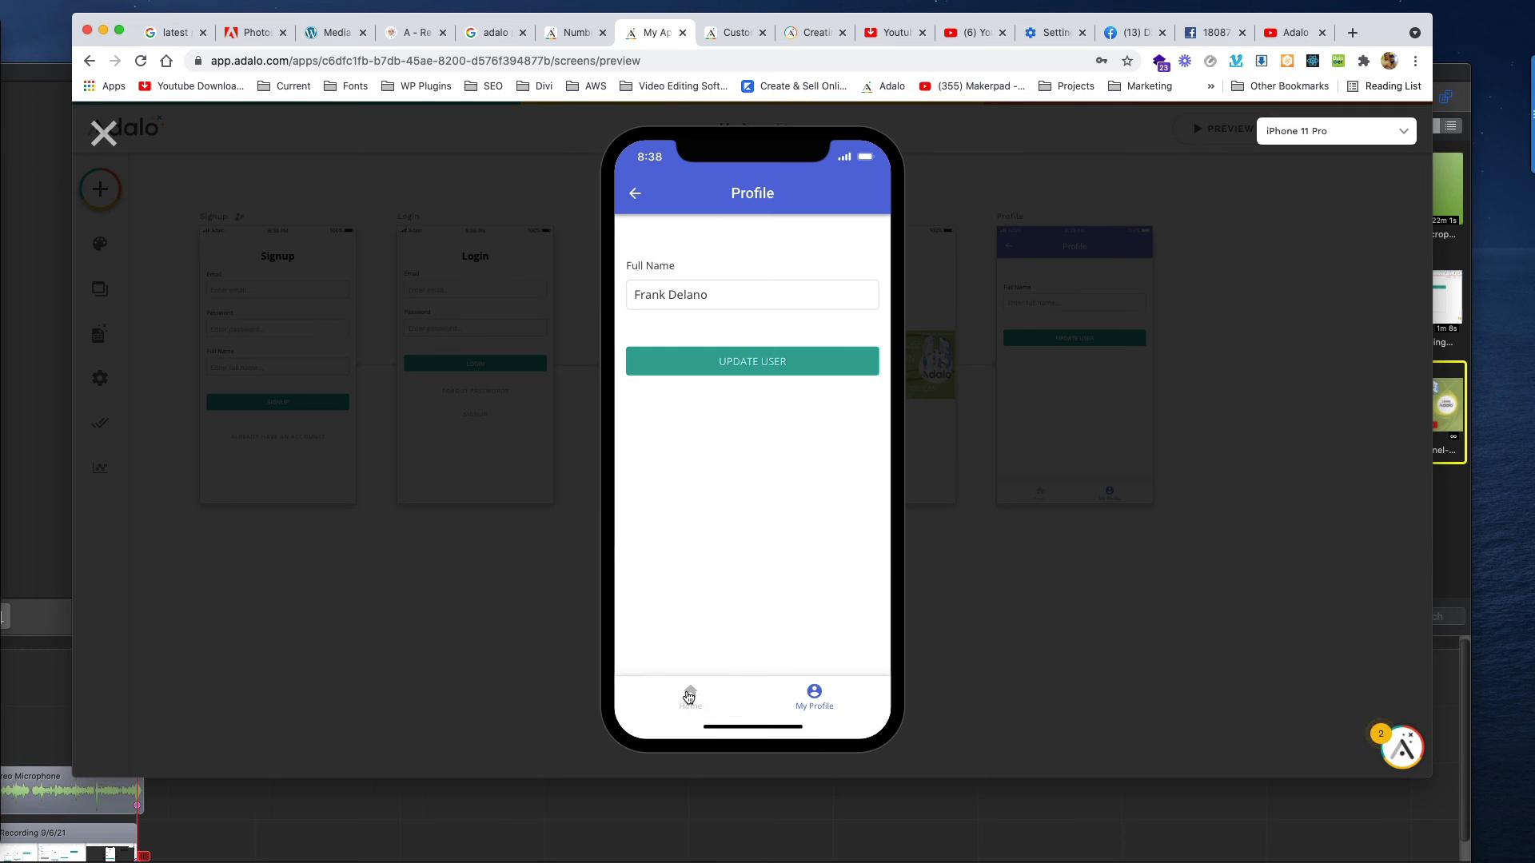
{"action": "left_click", "coordinate": [687, 697]}
{"action": "left_click", "coordinate": [103, 133]}
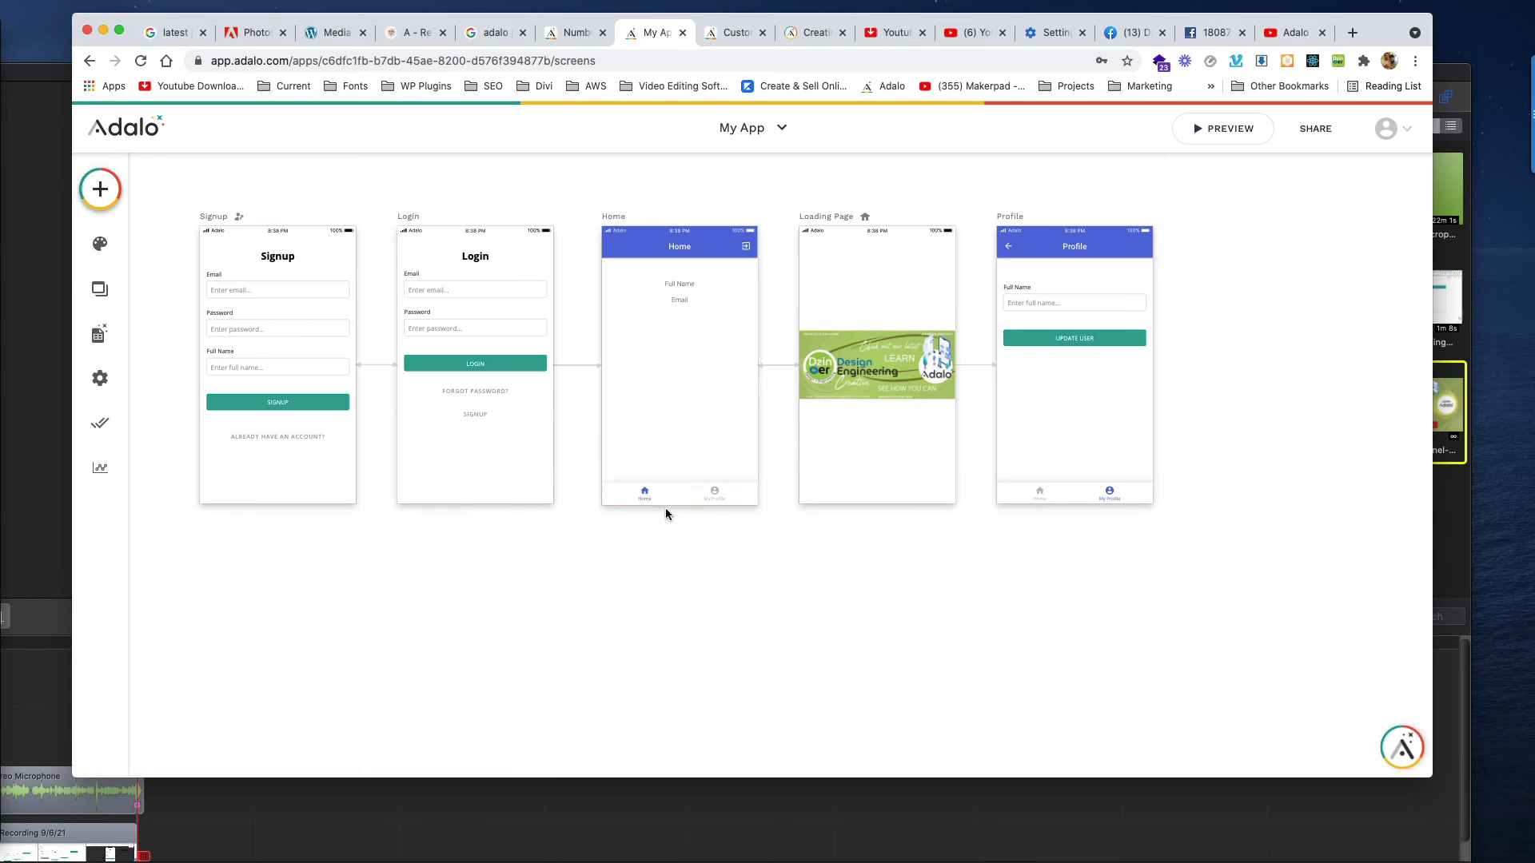
Delete the click action from the first tab of the Home screen's tab bar.
{"action": "left_click", "coordinate": [656, 492]}
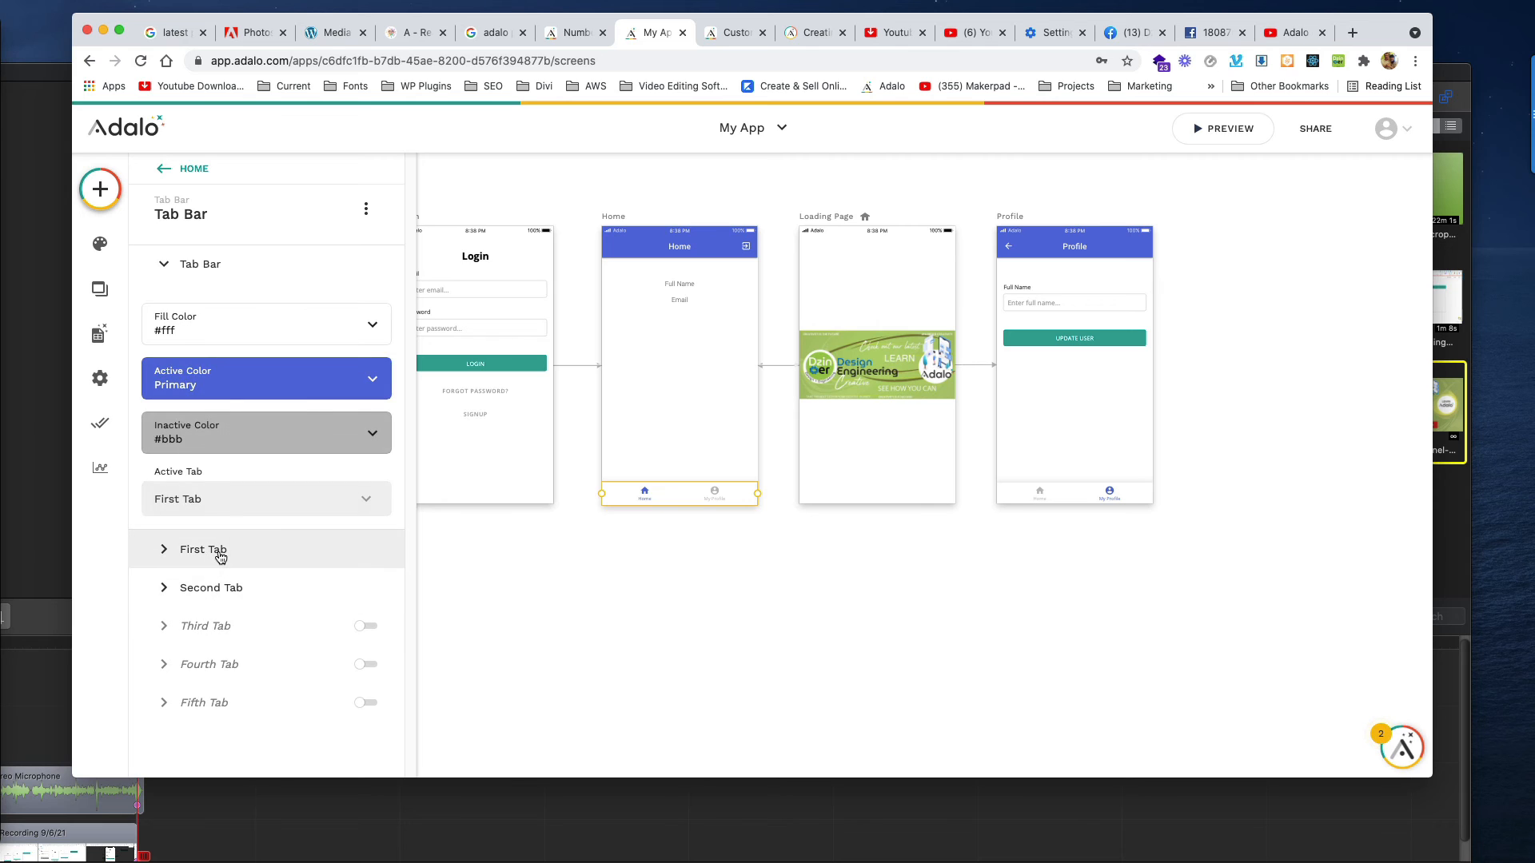
{"action": "left_click", "coordinate": [220, 557]}
{"action": "left_click", "coordinate": [374, 539]}
{"action": "left_click", "coordinate": [662, 627]}
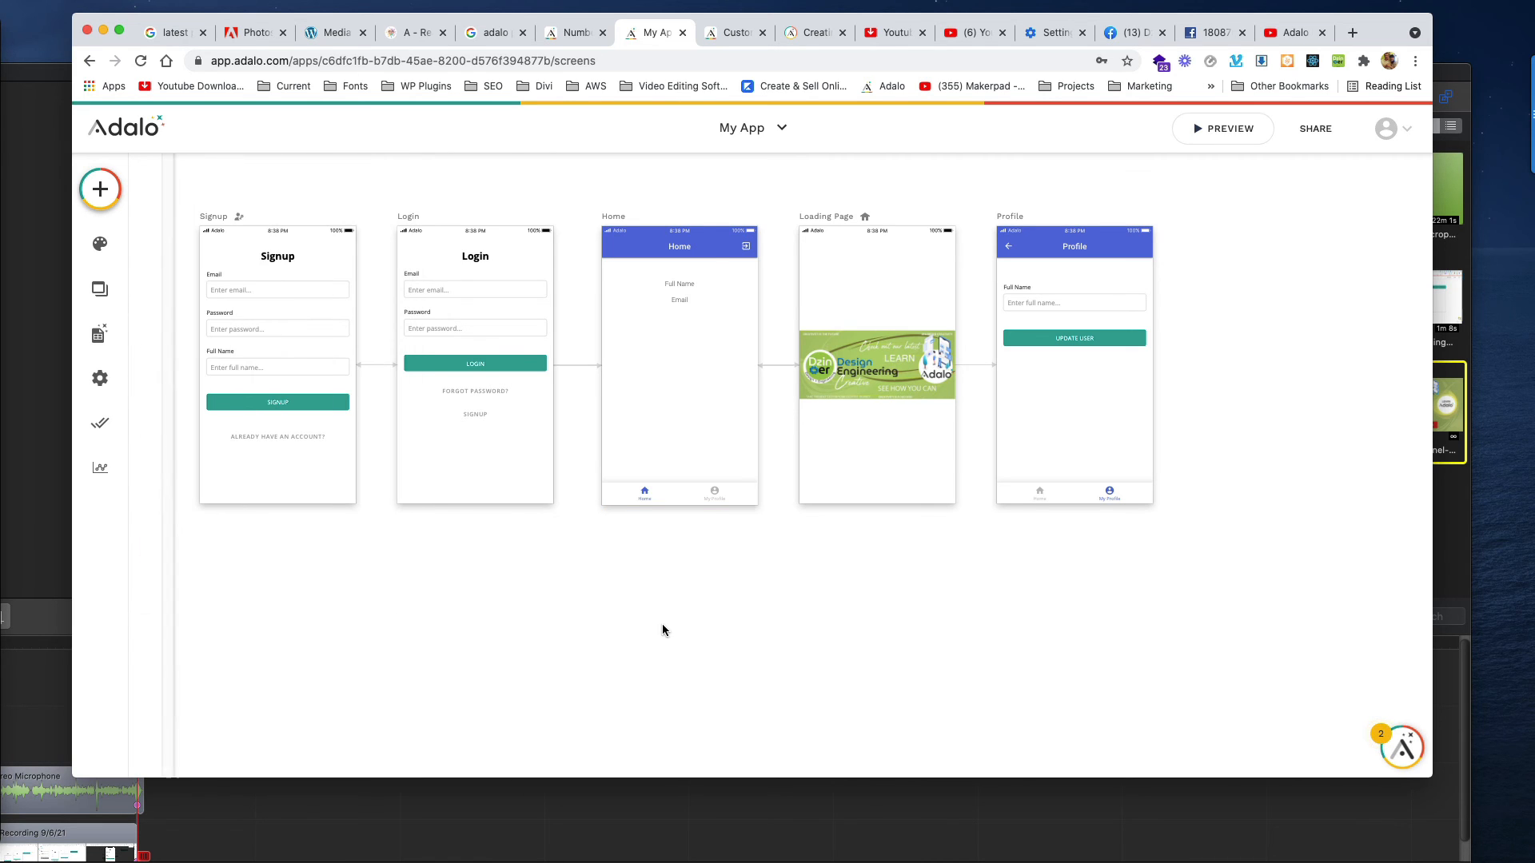
Preview the app again, test the Home tab on its own screen and switching between Home and My Profile, and close the preview.
{"action": "left_click", "coordinate": [1229, 131]}
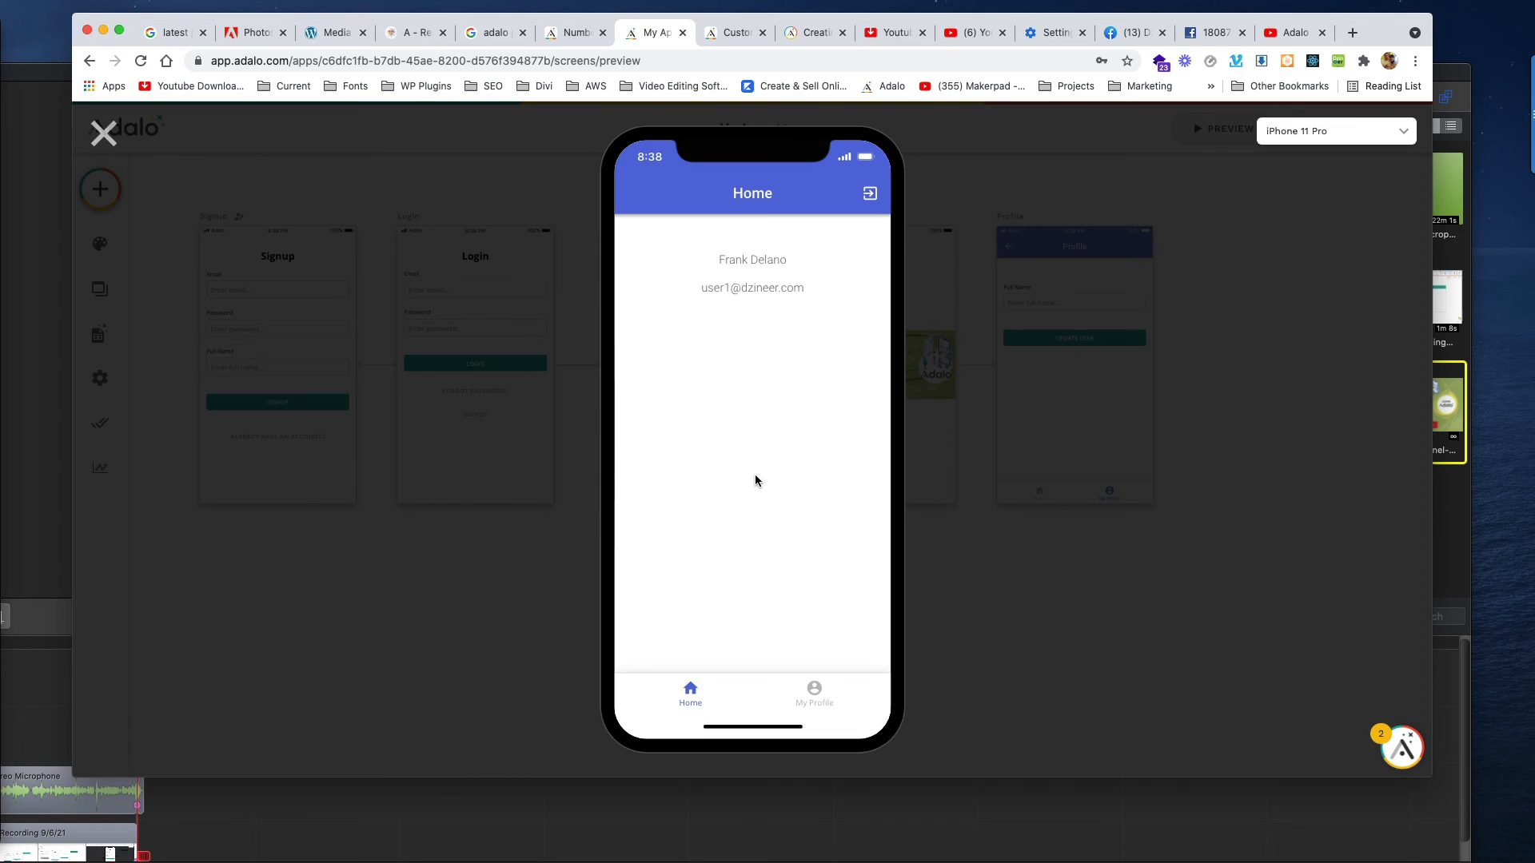
{"action": "left_click", "coordinate": [693, 696]}
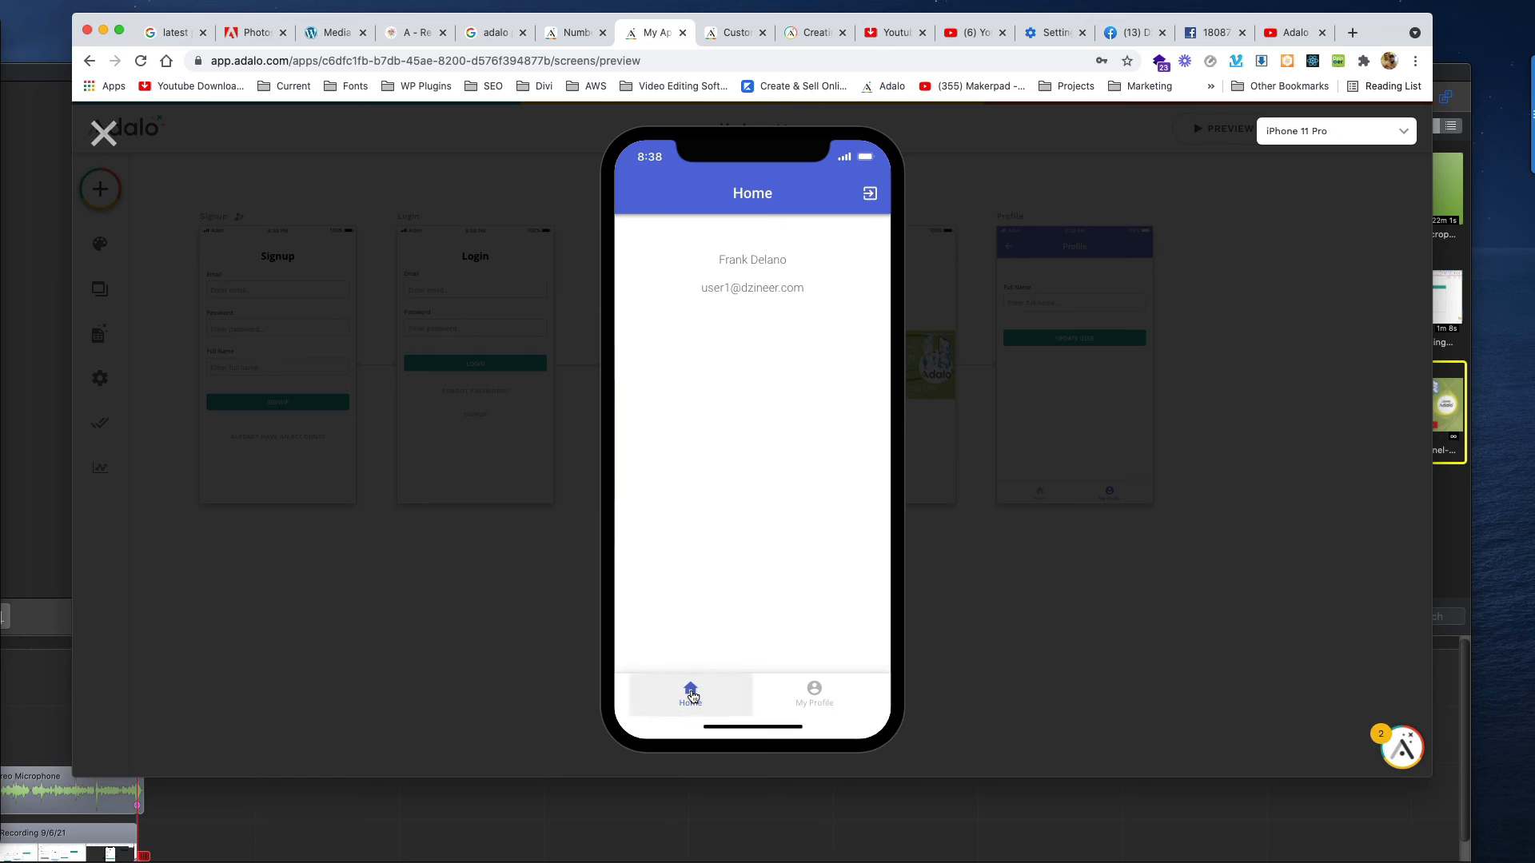
{"action": "left_click", "coordinate": [692, 696]}
{"action": "left_click", "coordinate": [693, 696]}
{"action": "left_click", "coordinate": [693, 695]}
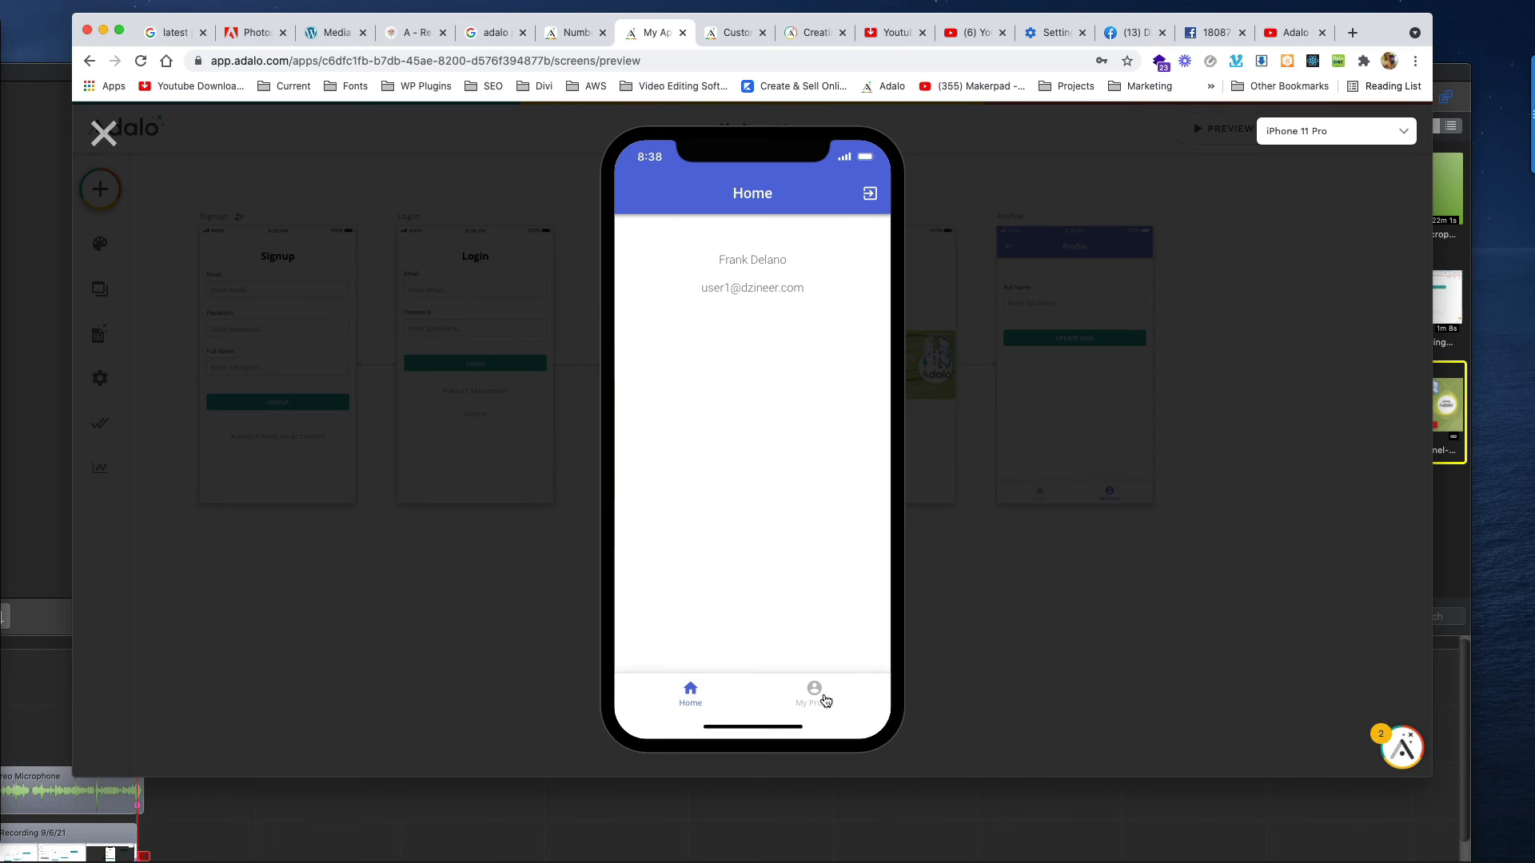
{"action": "left_click", "coordinate": [824, 700]}
{"action": "left_click", "coordinate": [692, 695]}
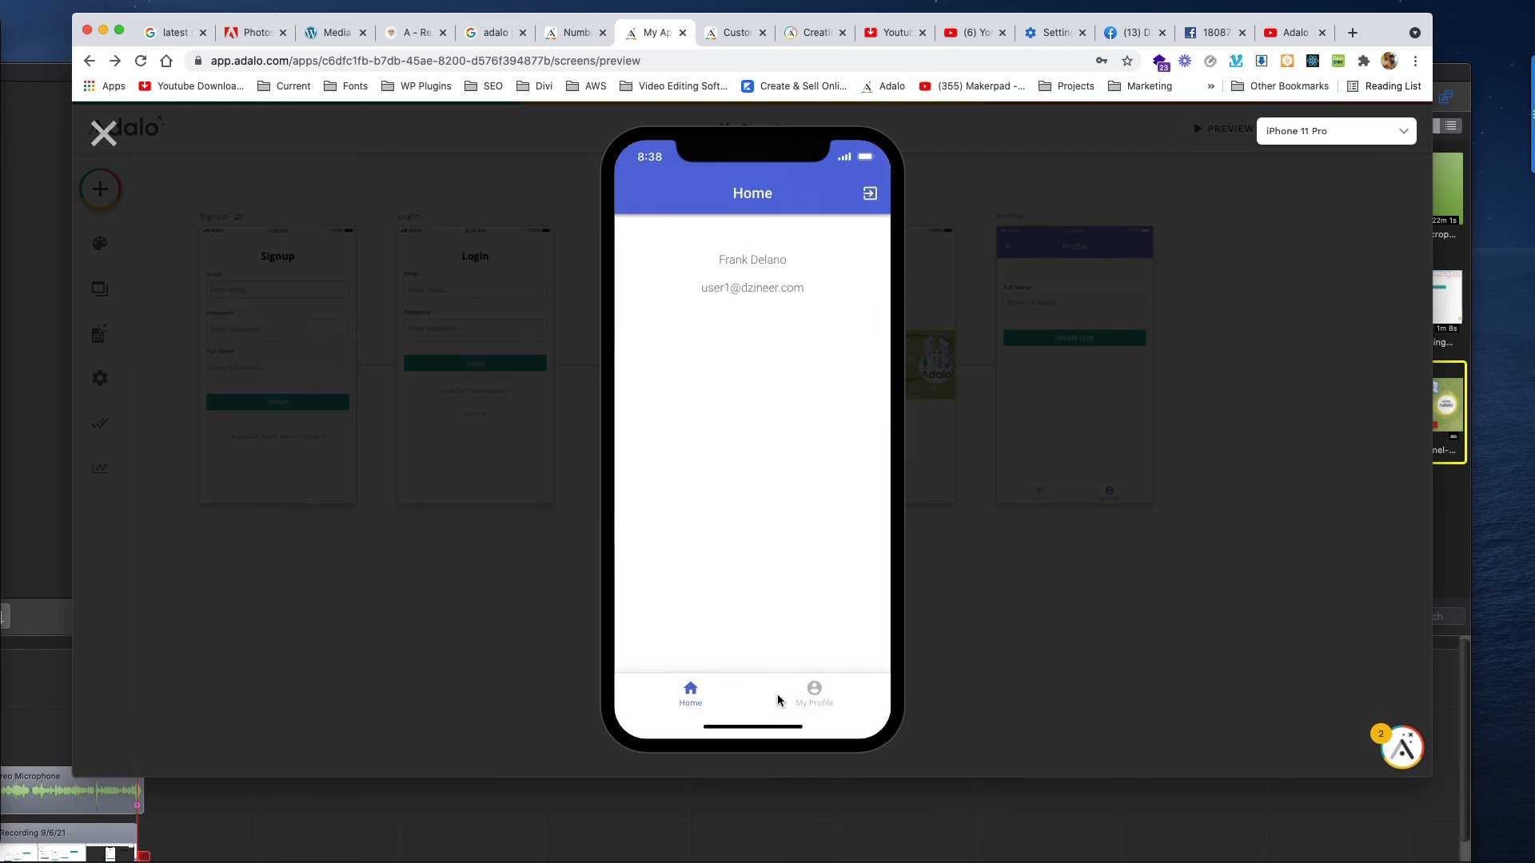
{"action": "left_click", "coordinate": [814, 694]}
{"action": "left_click", "coordinate": [692, 695]}
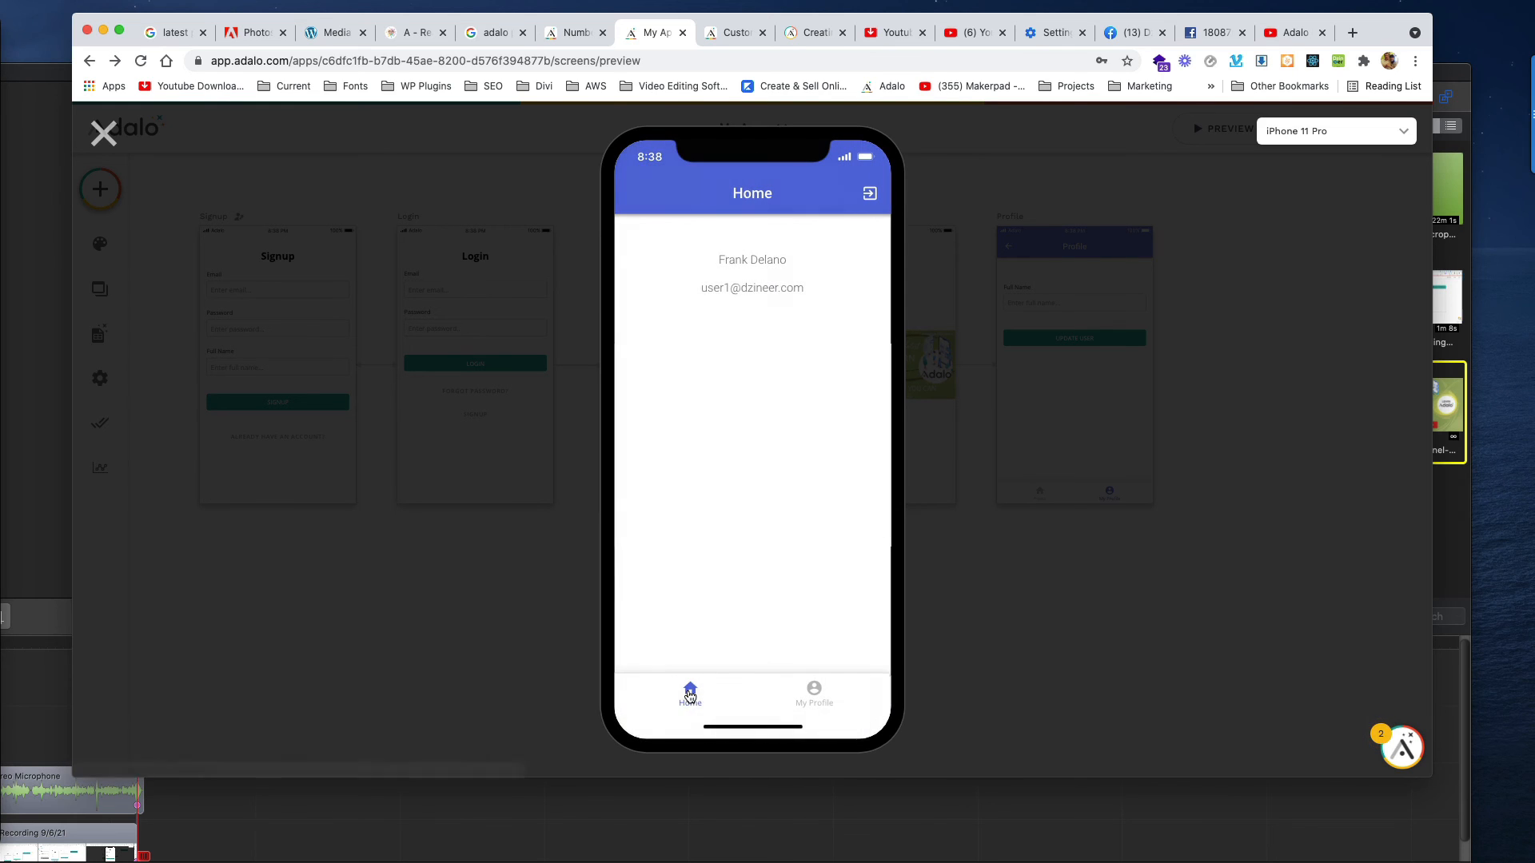
{"action": "left_click", "coordinate": [822, 698]}
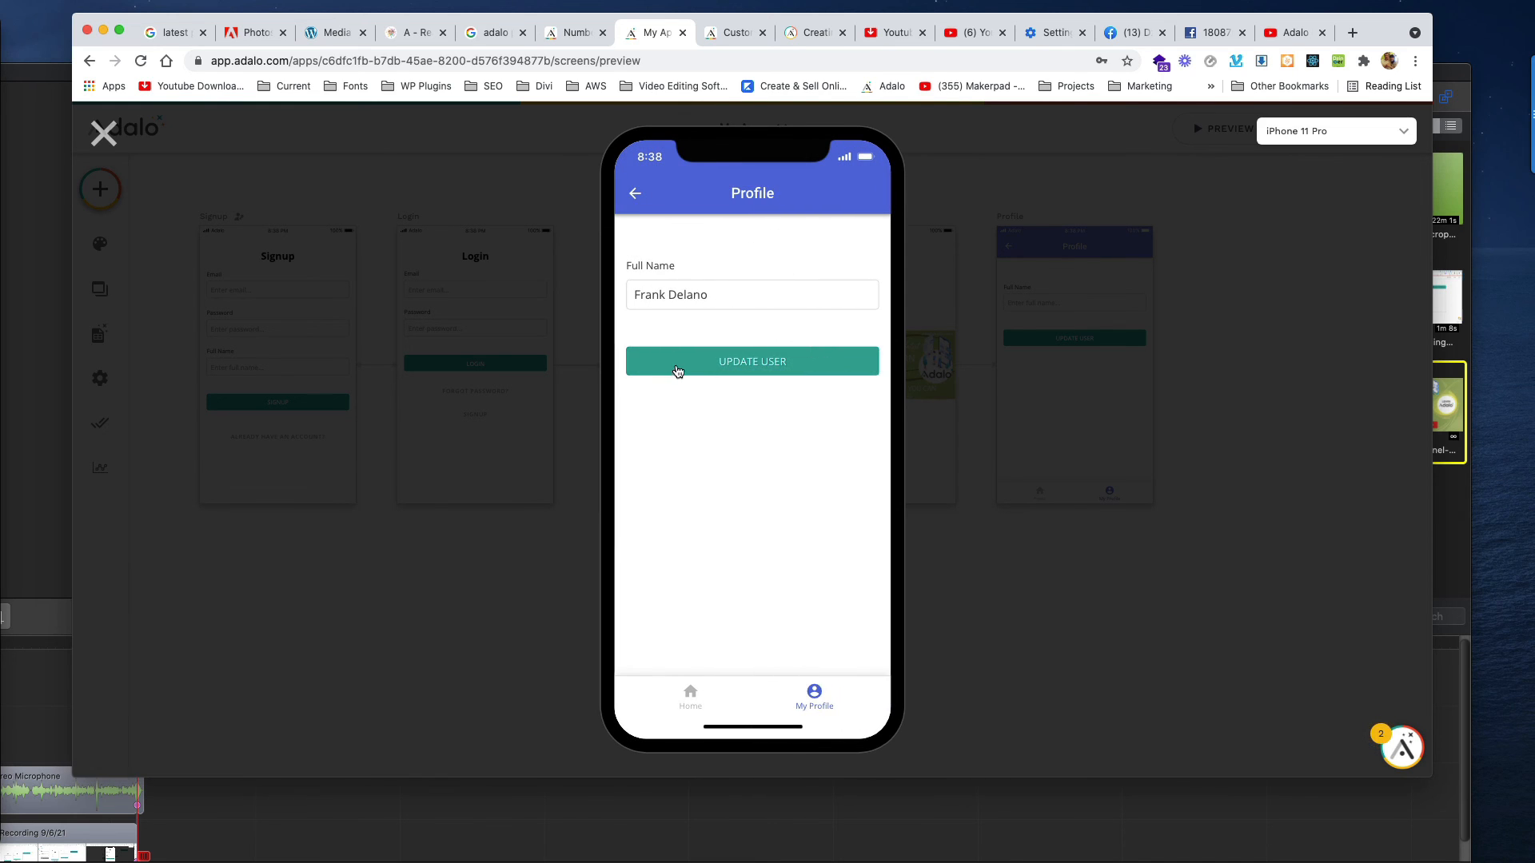
{"action": "left_click", "coordinate": [103, 134]}
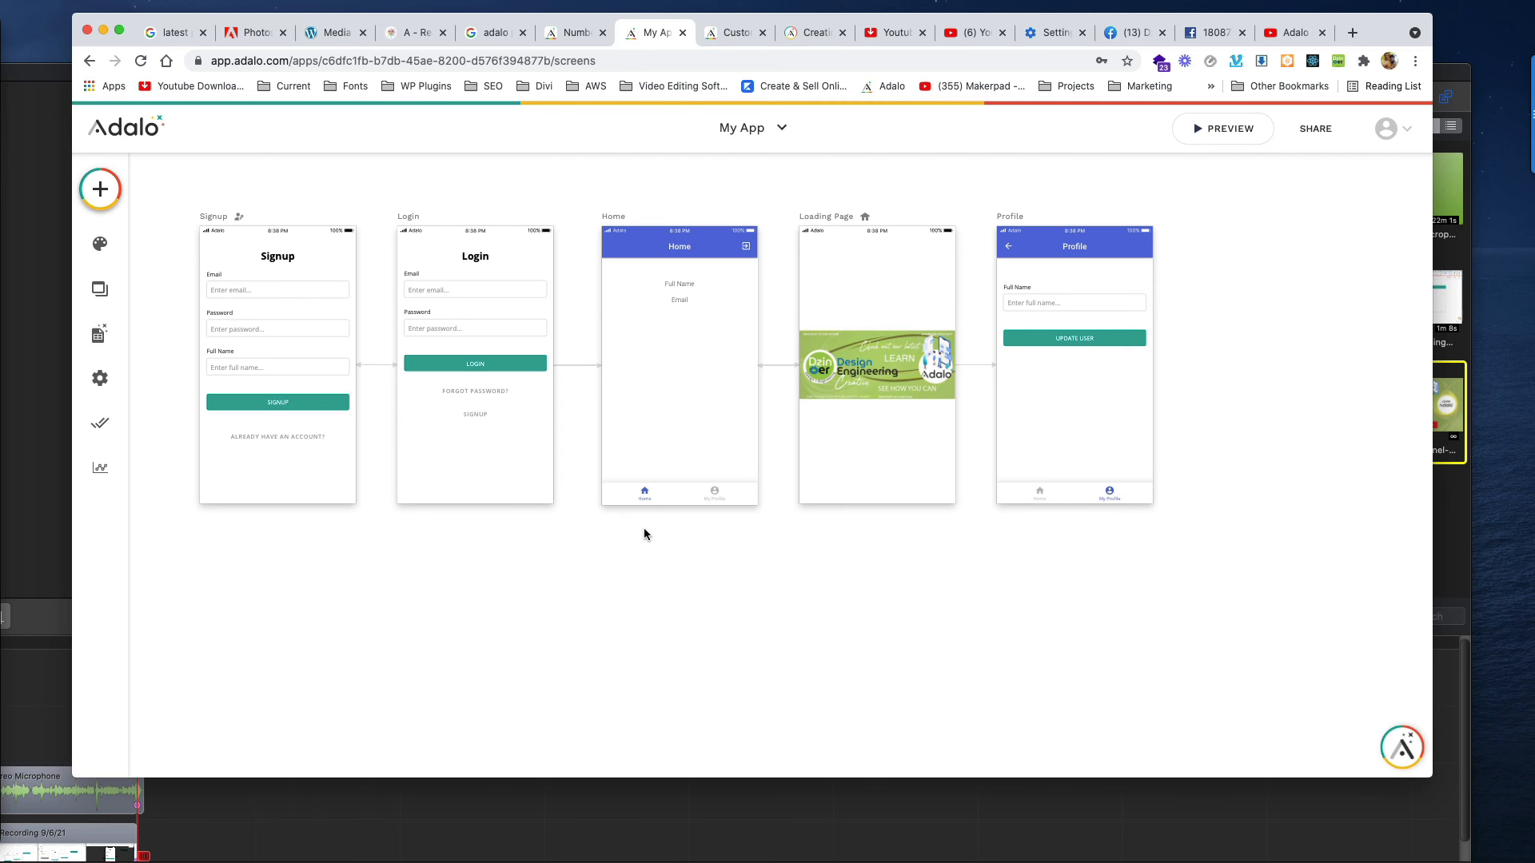
Change the transition of the Profile link action on the Home tab bar's second tab.
{"action": "left_click", "coordinate": [705, 491]}
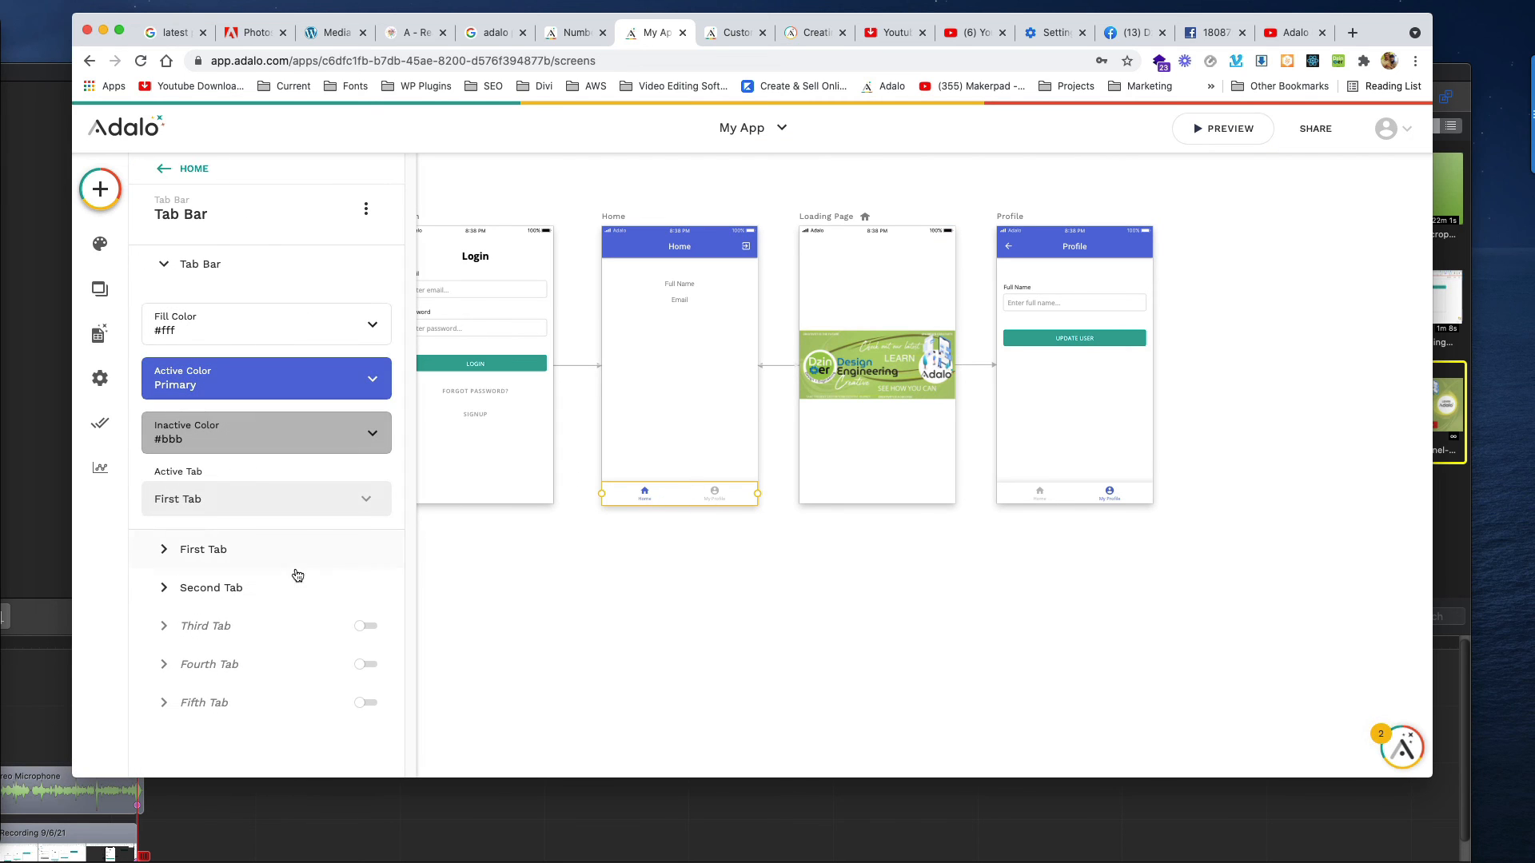
{"action": "left_click", "coordinate": [202, 590]}
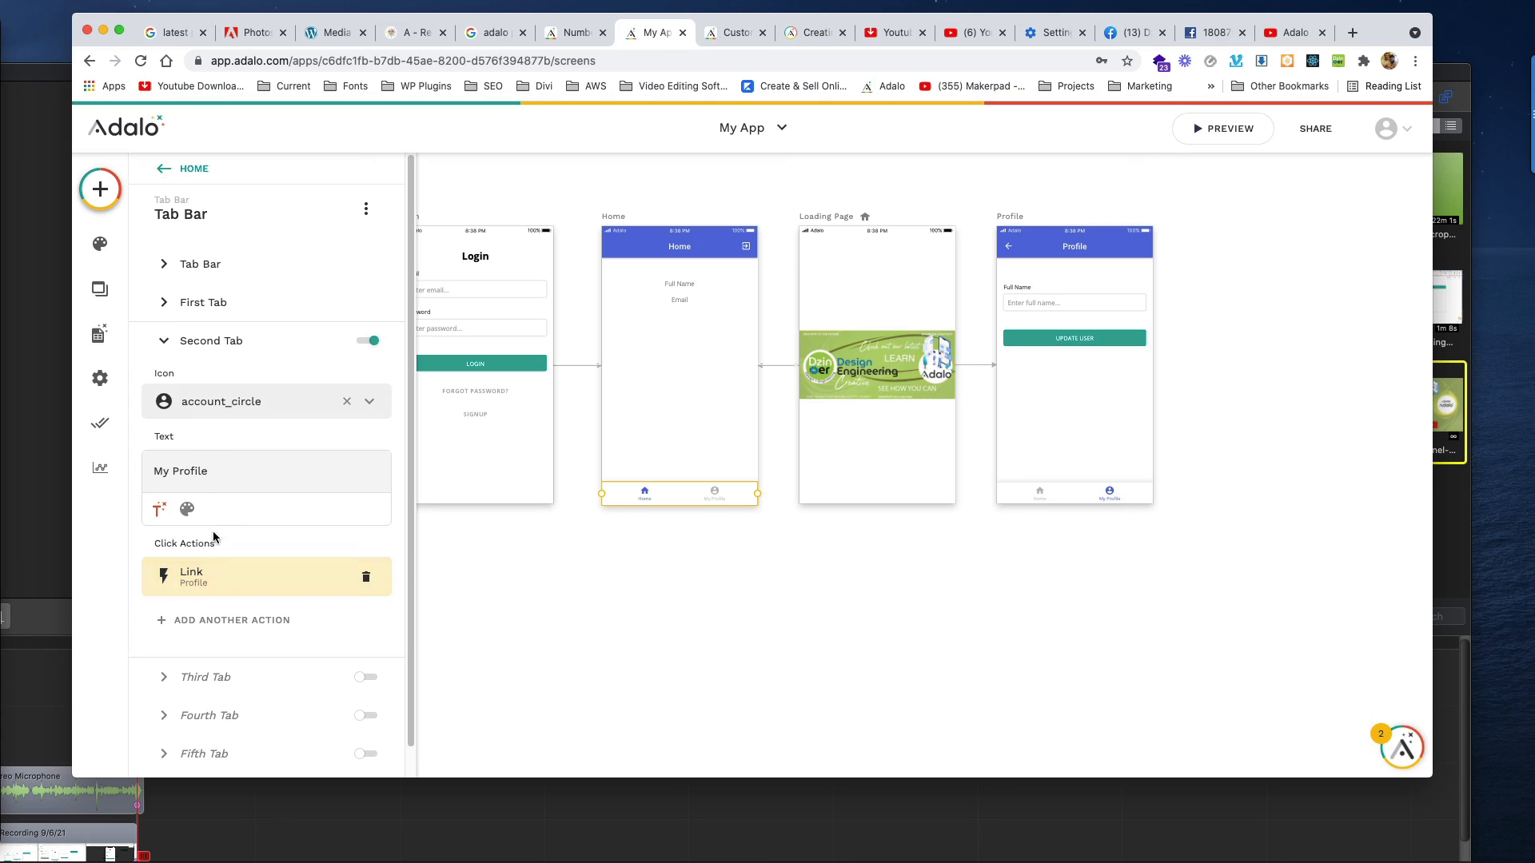
{"action": "left_click", "coordinate": [328, 580]}
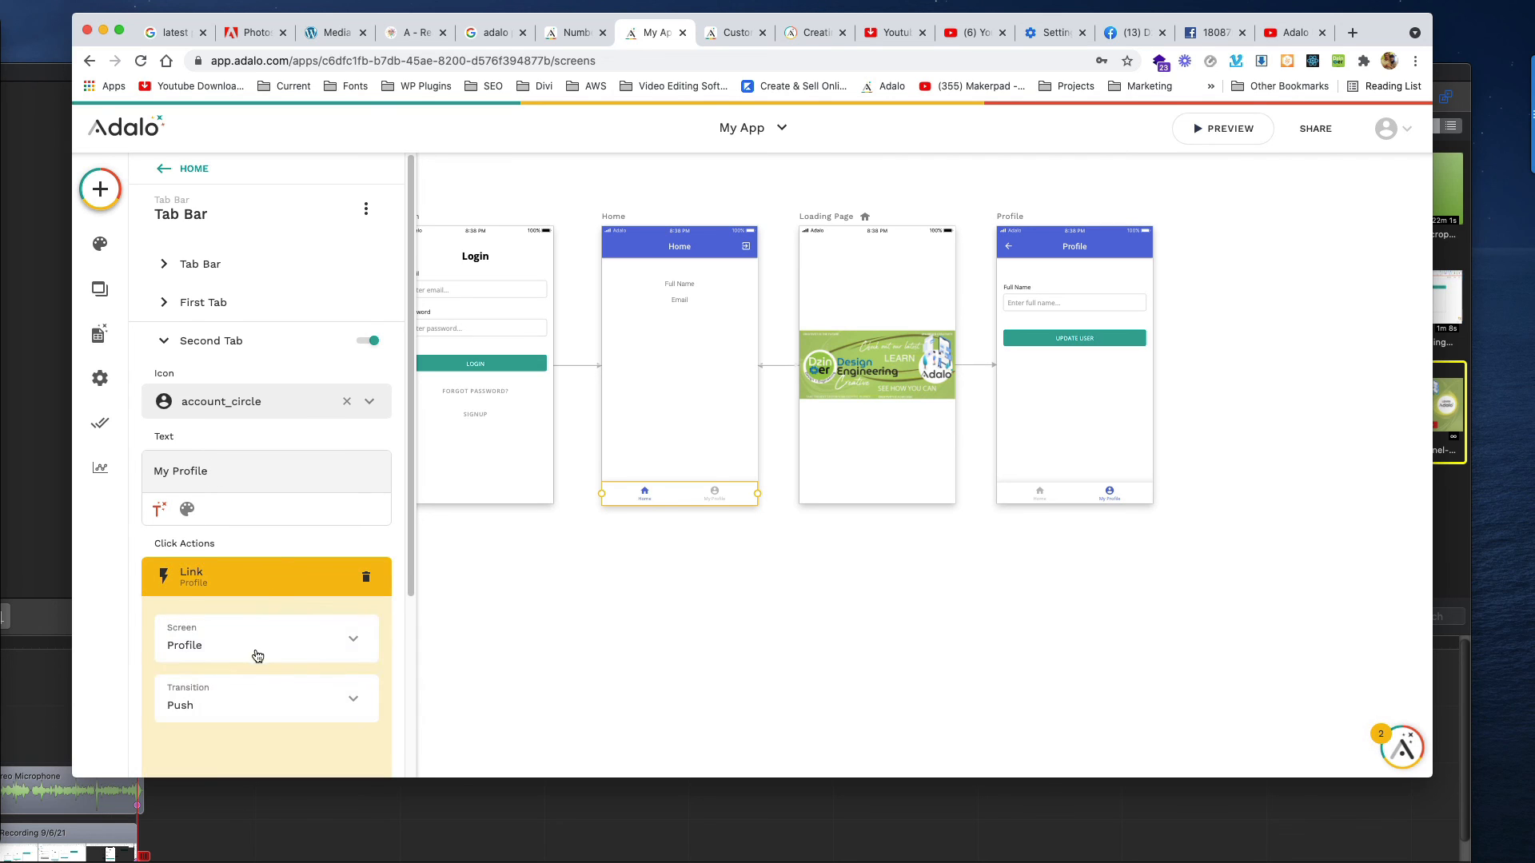
{"action": "left_click", "coordinate": [209, 553]}
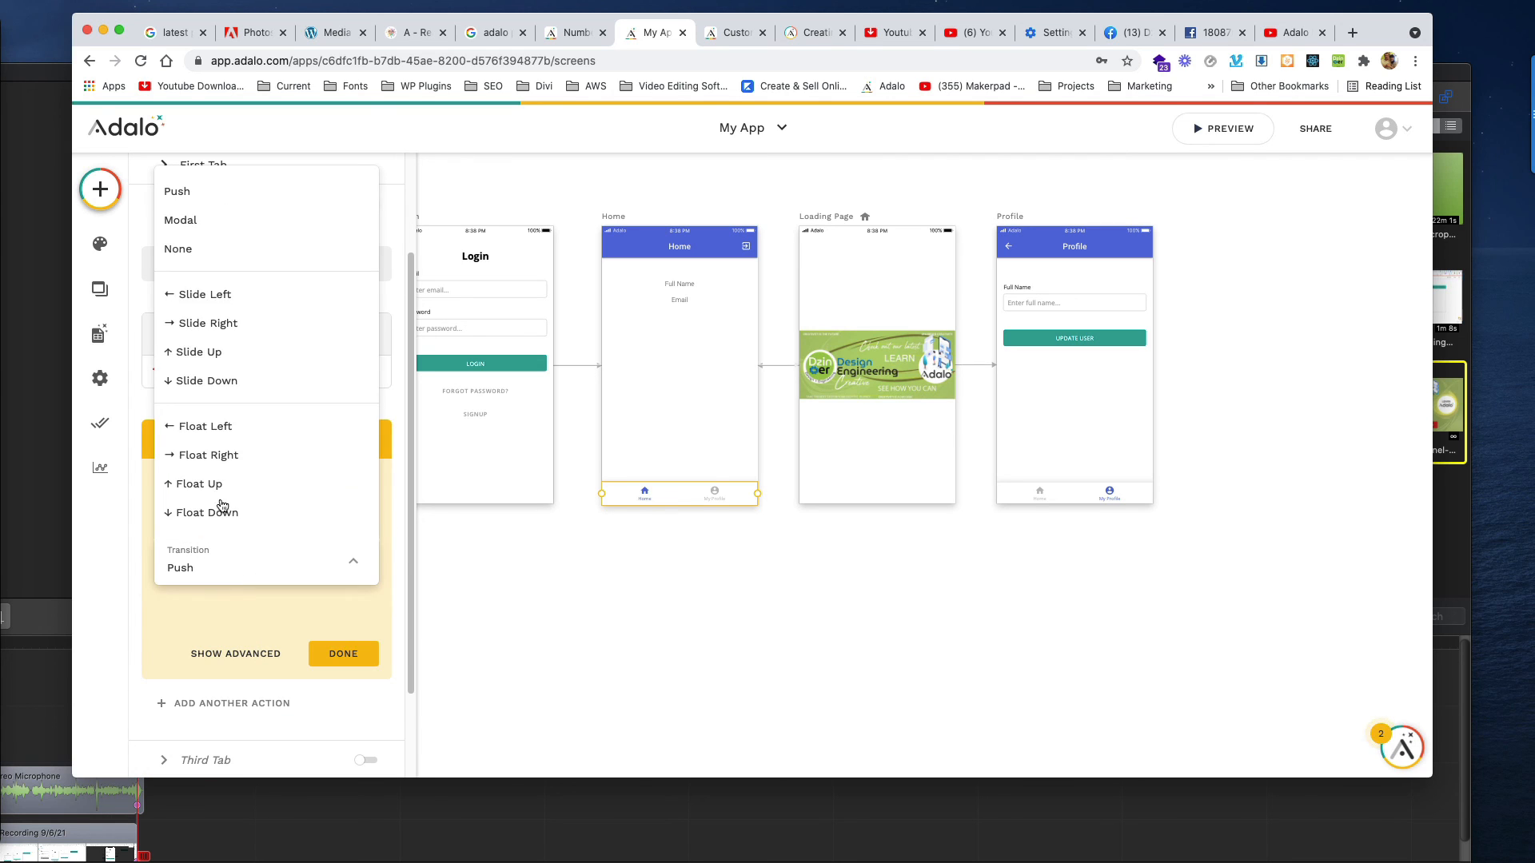
{"action": "left_click", "coordinate": [213, 268]}
{"action": "left_click", "coordinate": [343, 653]}
{"action": "left_click", "coordinate": [871, 608]}
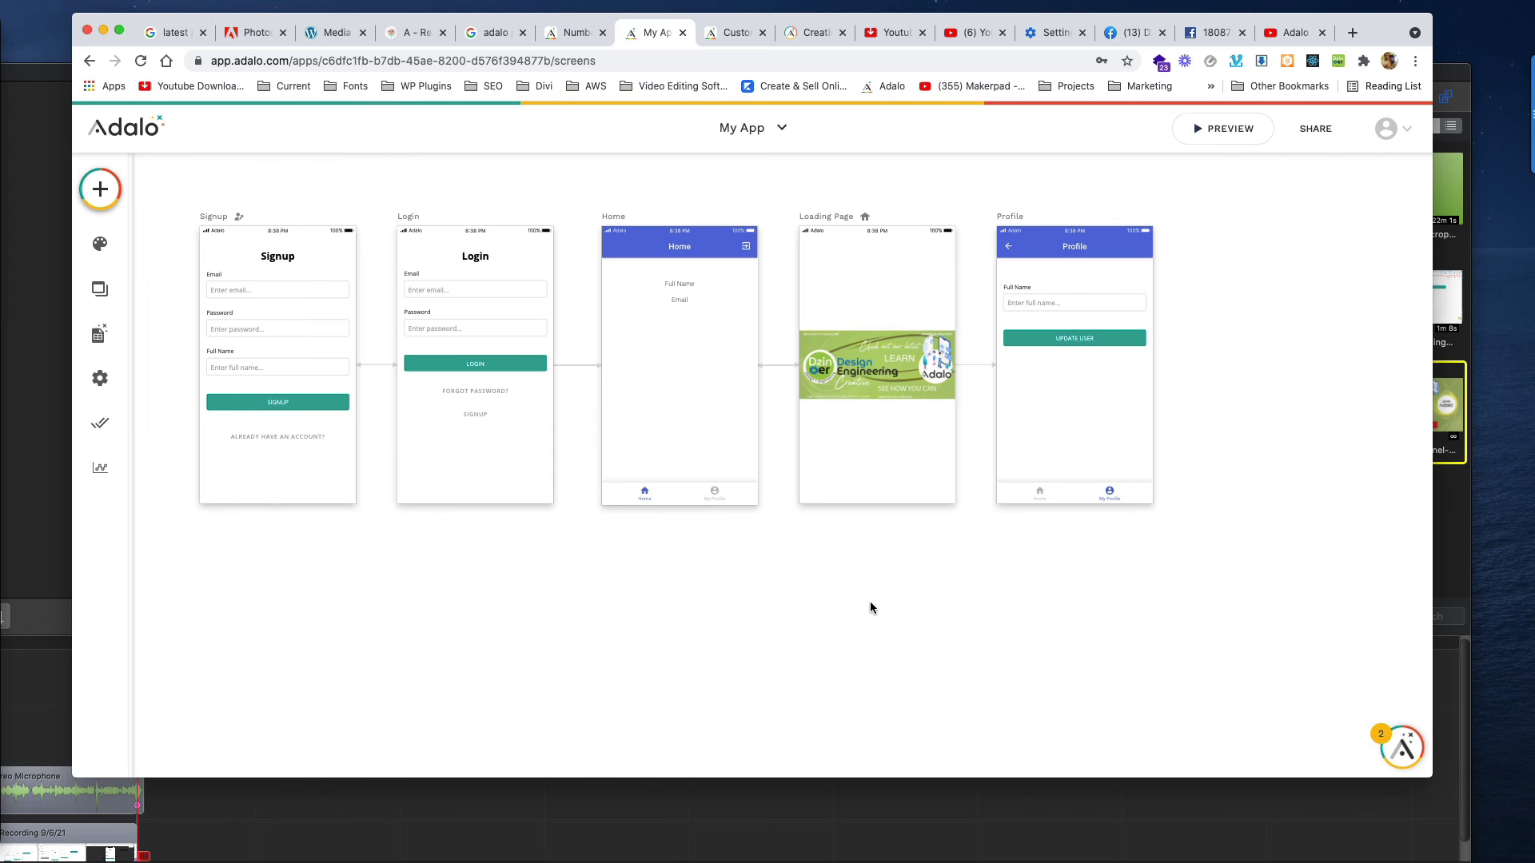
Preview the app and test the Home and My Profile tabs and the Profile screen's back arrow.
{"action": "left_click", "coordinate": [1221, 129]}
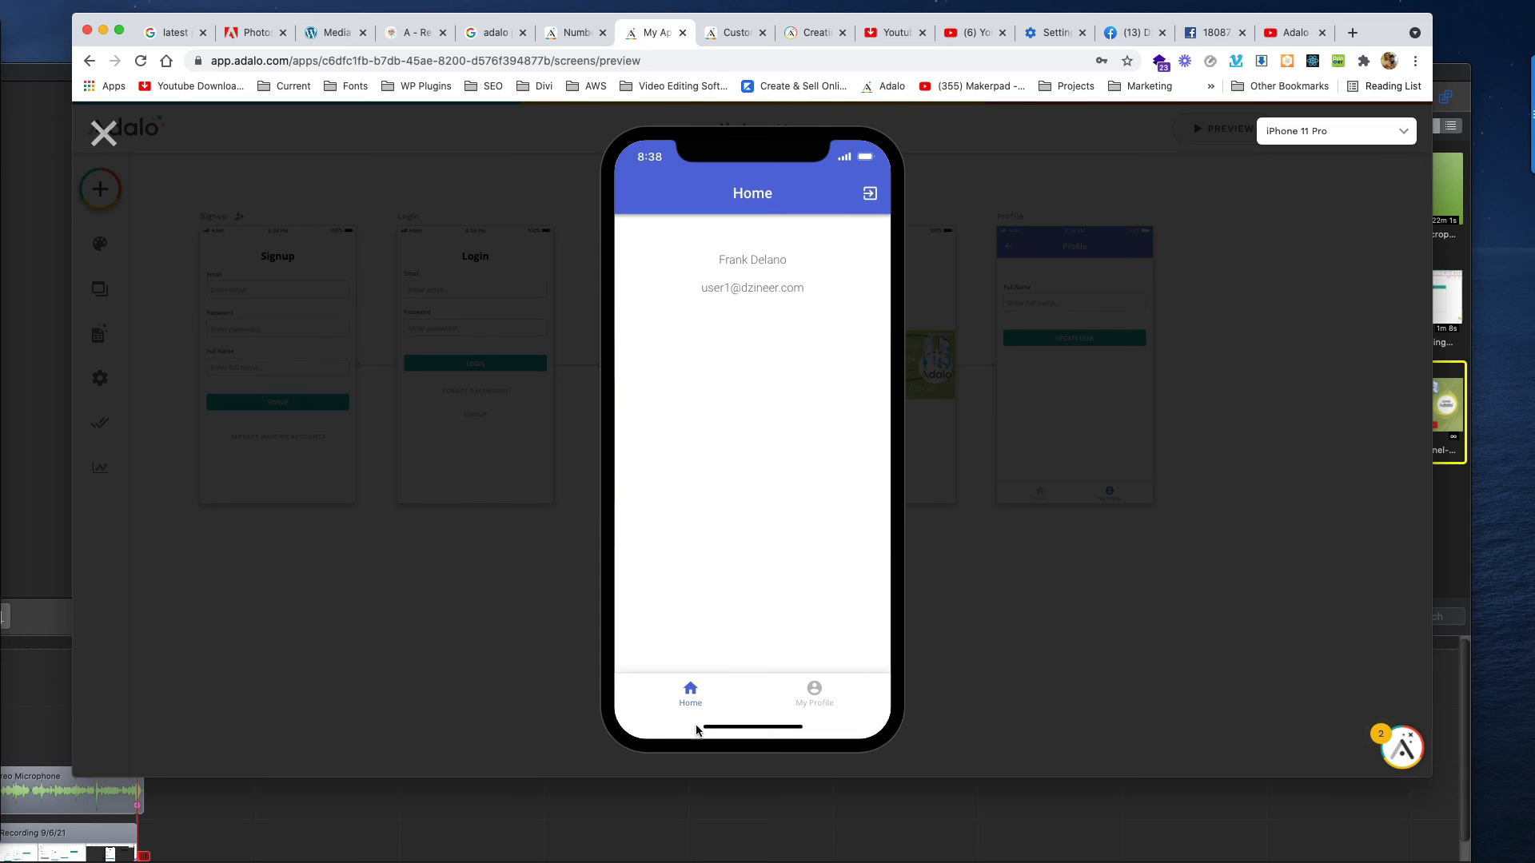
{"action": "left_click", "coordinate": [814, 693]}
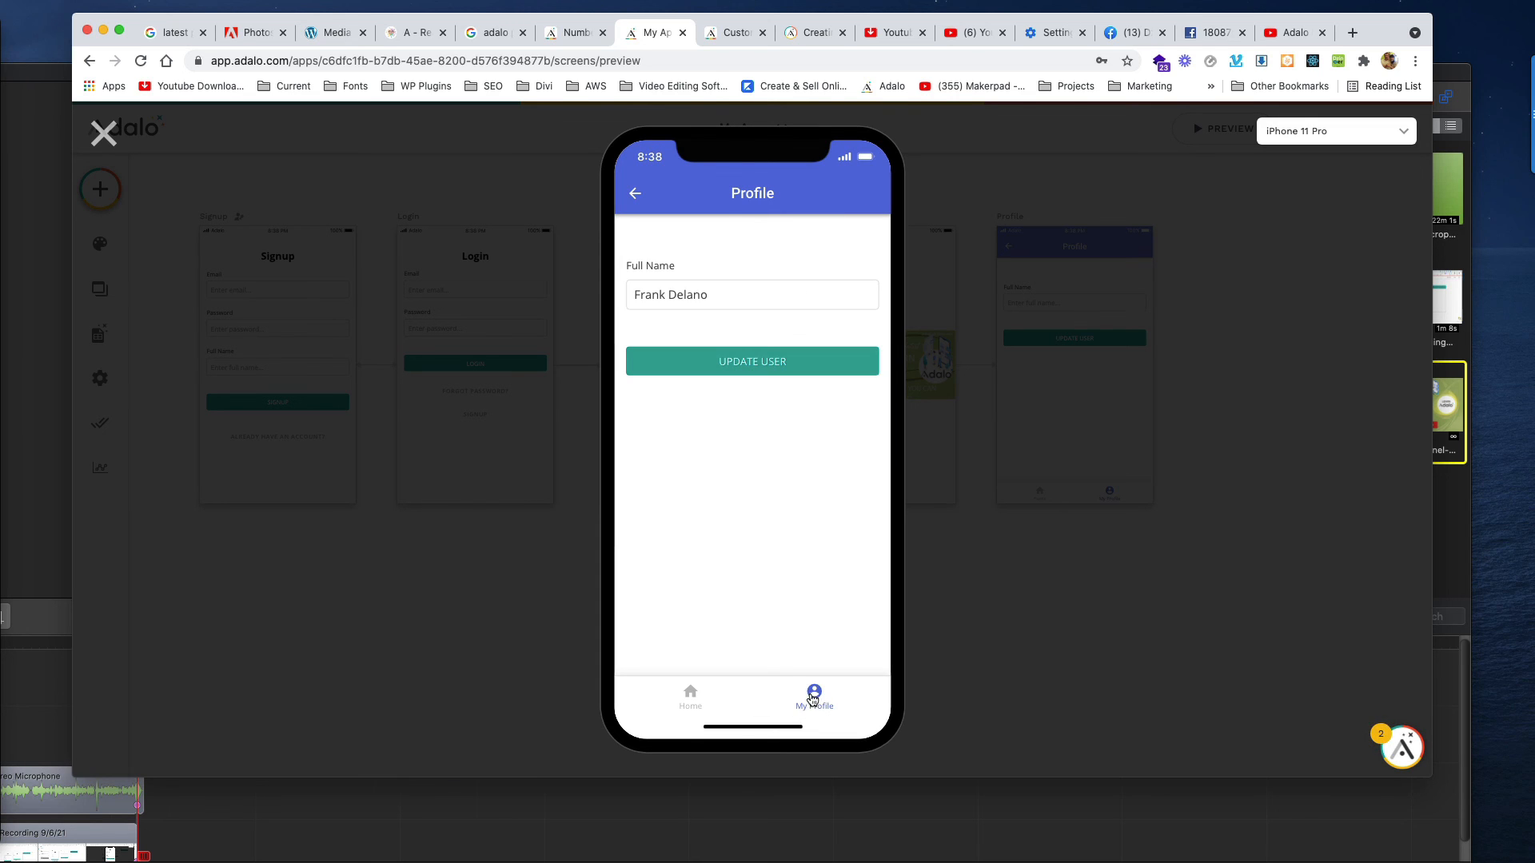
{"action": "left_click", "coordinate": [688, 697]}
{"action": "left_click", "coordinate": [813, 697]}
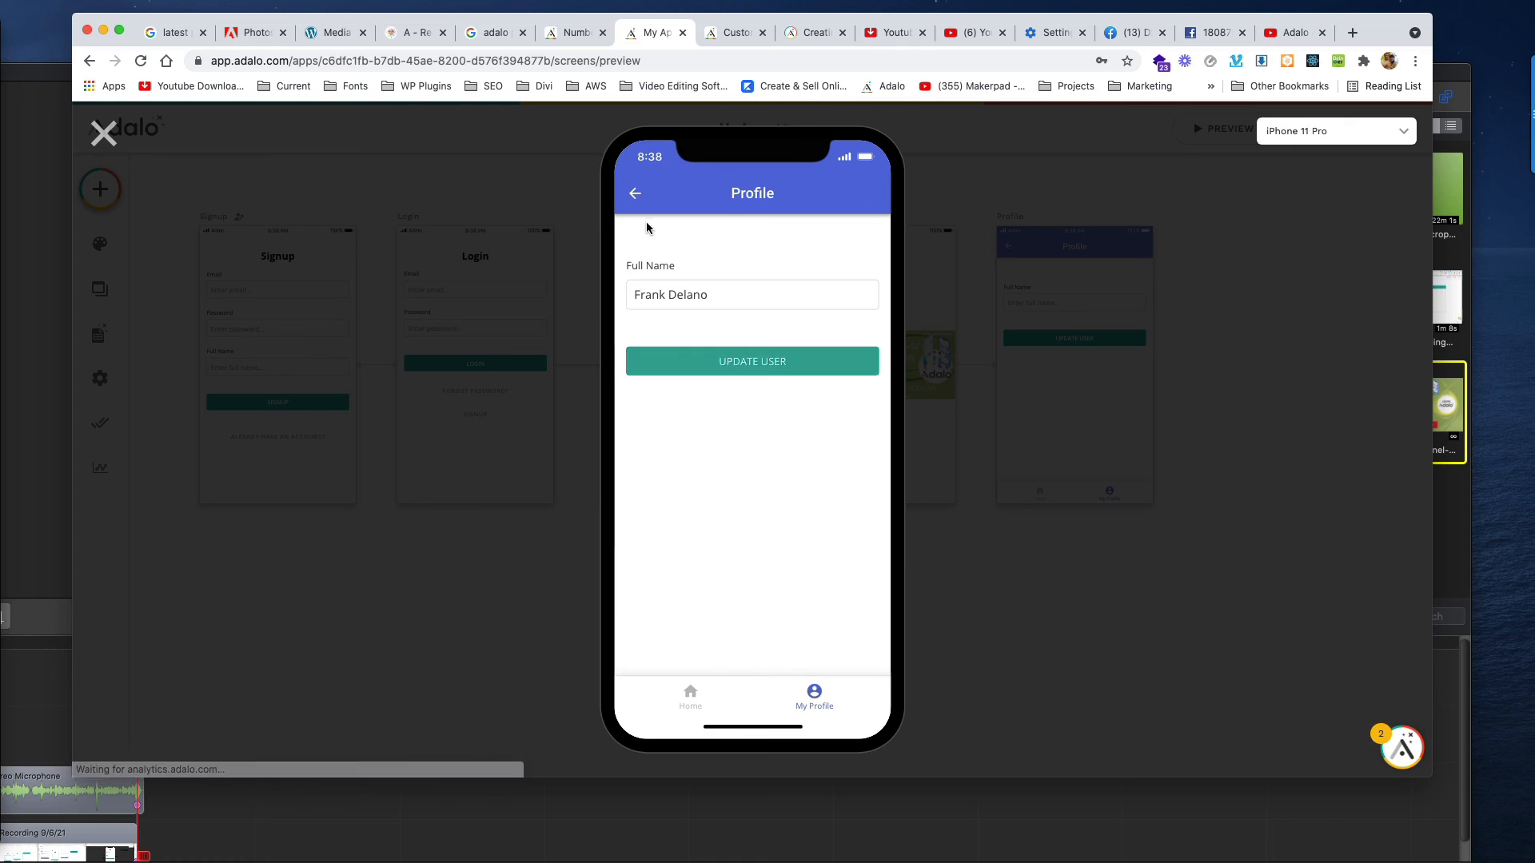
{"action": "left_click", "coordinate": [636, 194]}
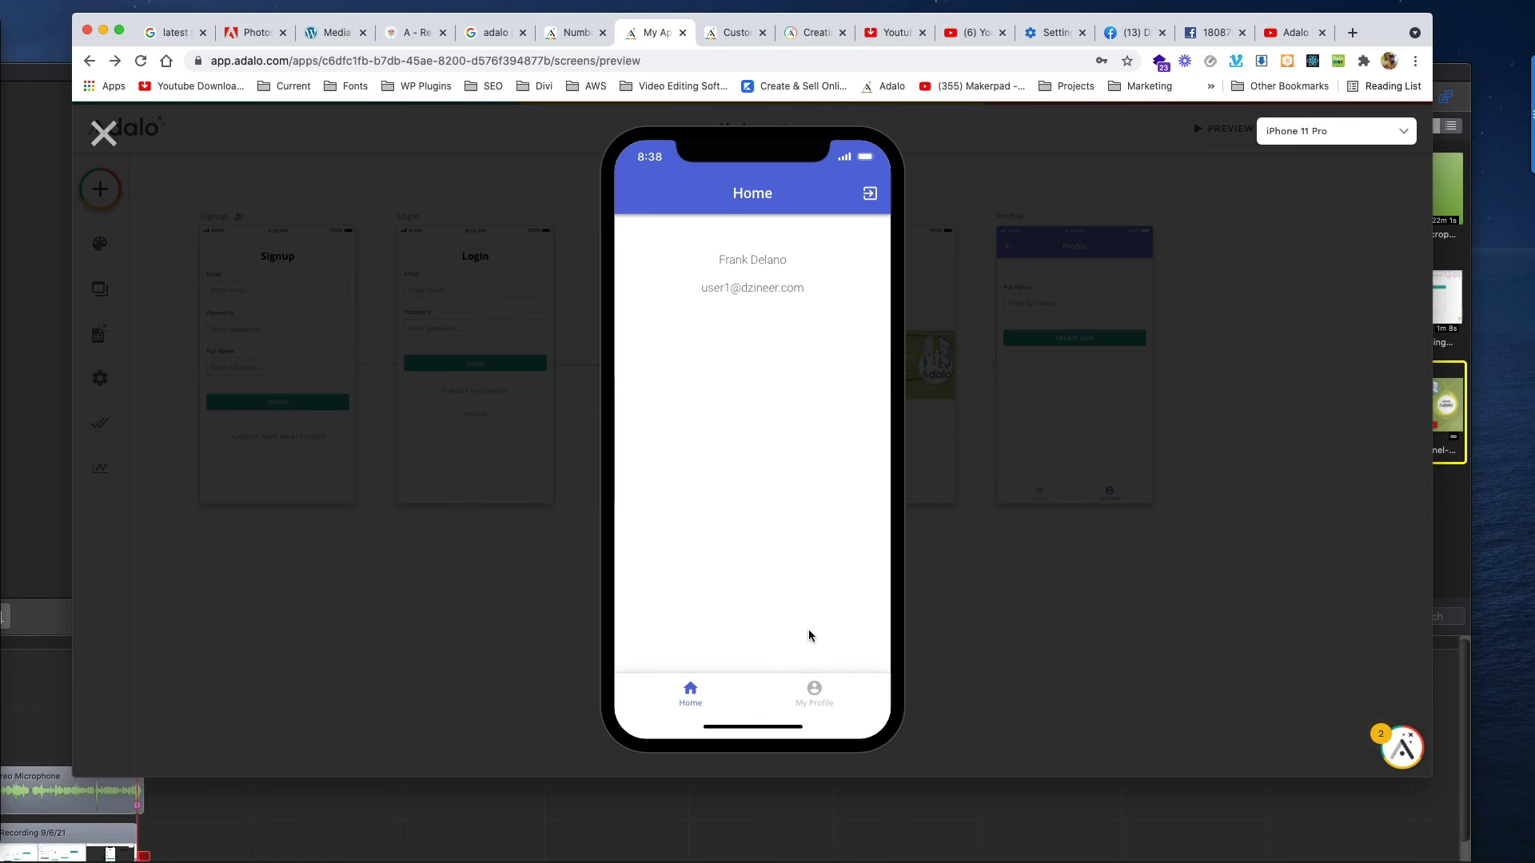
Append 2 to the full name on the previewed My Profile screen, update the user, and close the preview.
{"action": "left_click", "coordinate": [814, 692]}
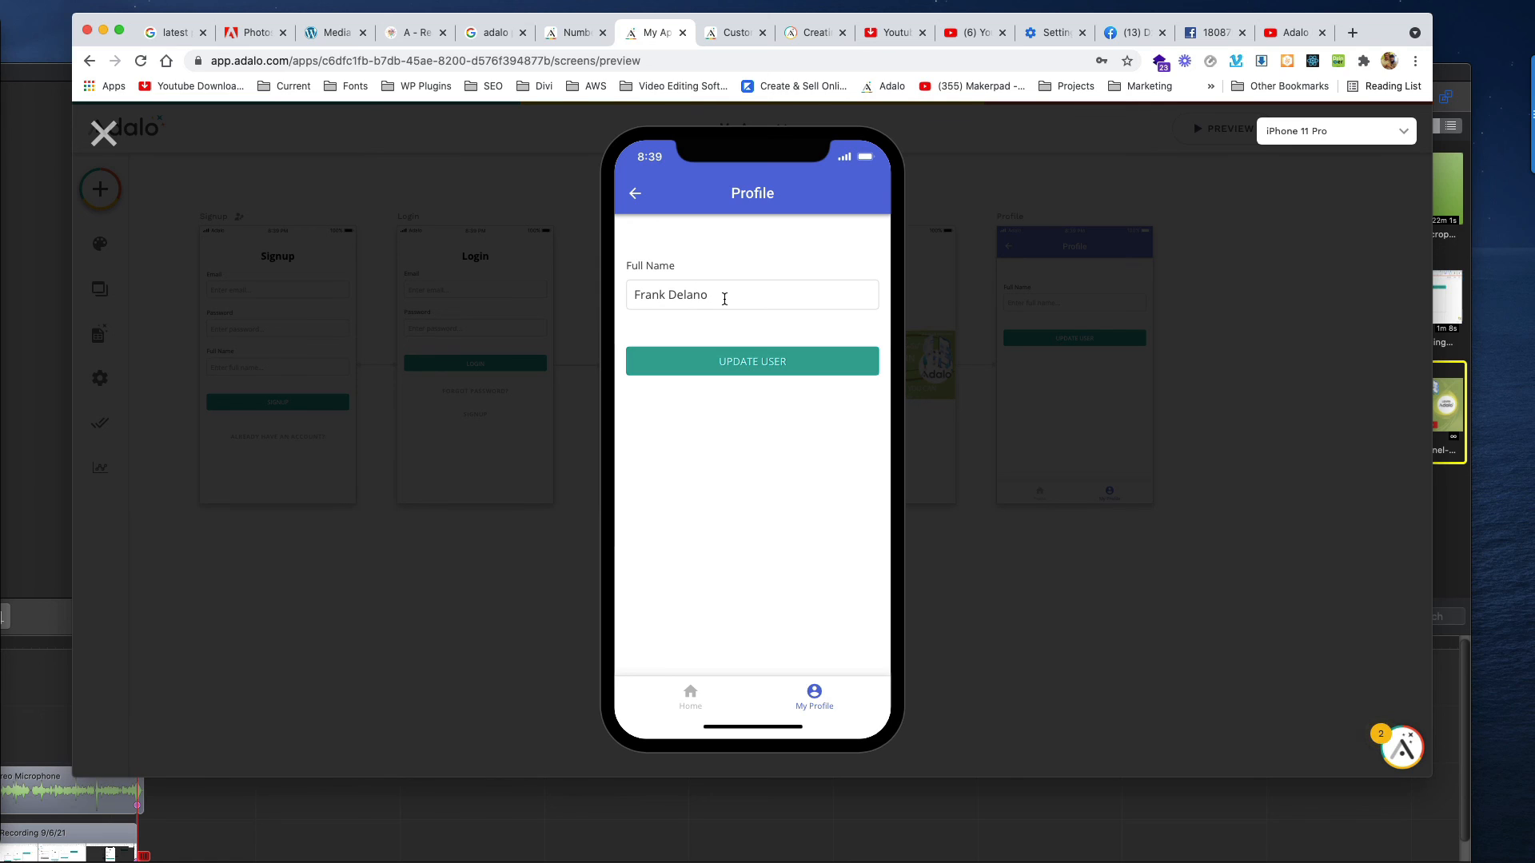
{"action": "left_click", "coordinate": [782, 361]}
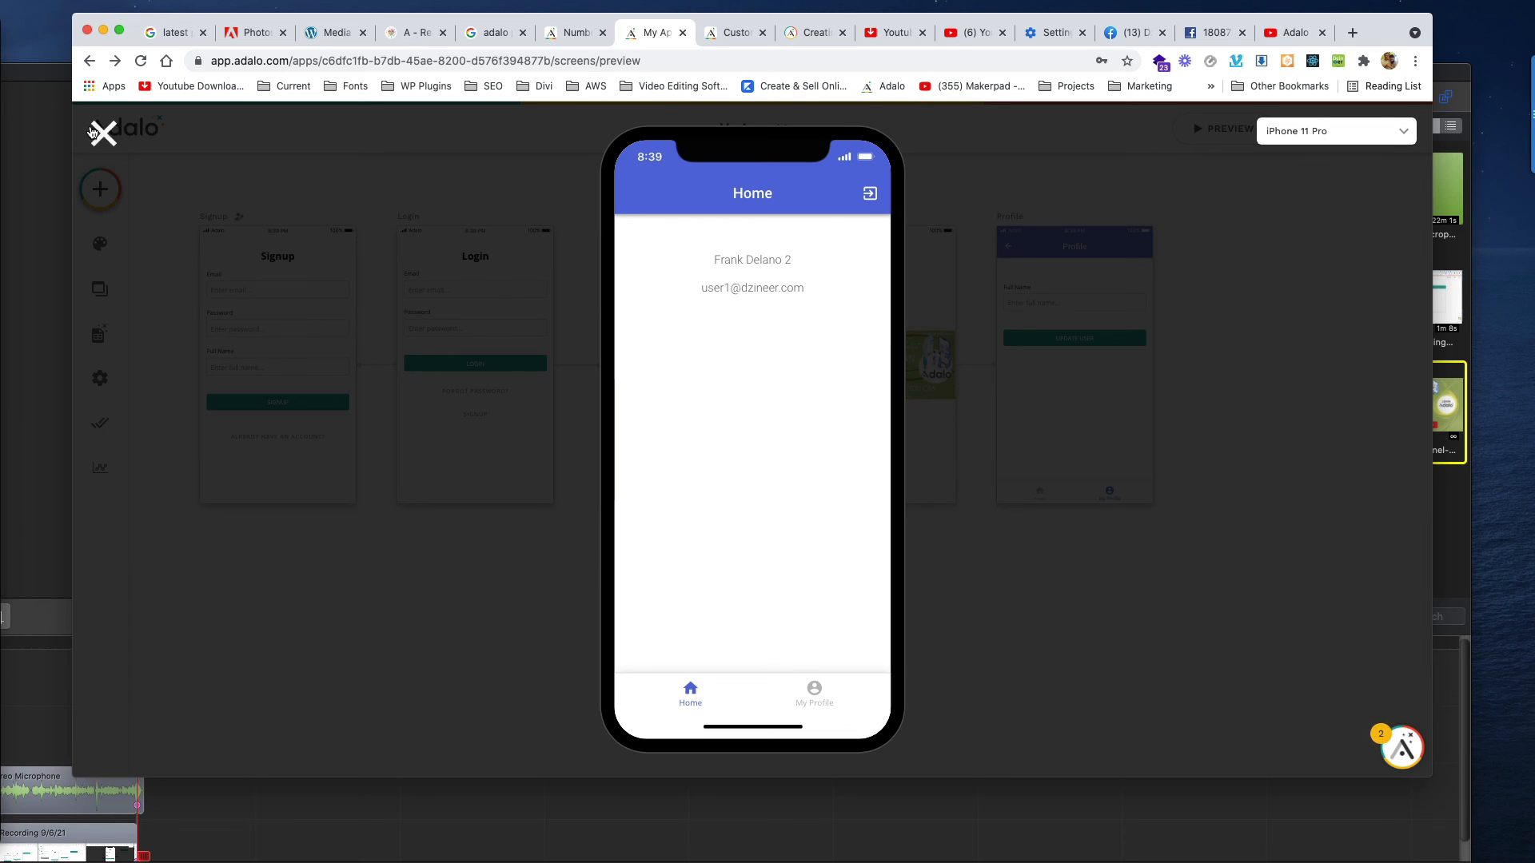
{"action": "left_click", "coordinate": [103, 134]}
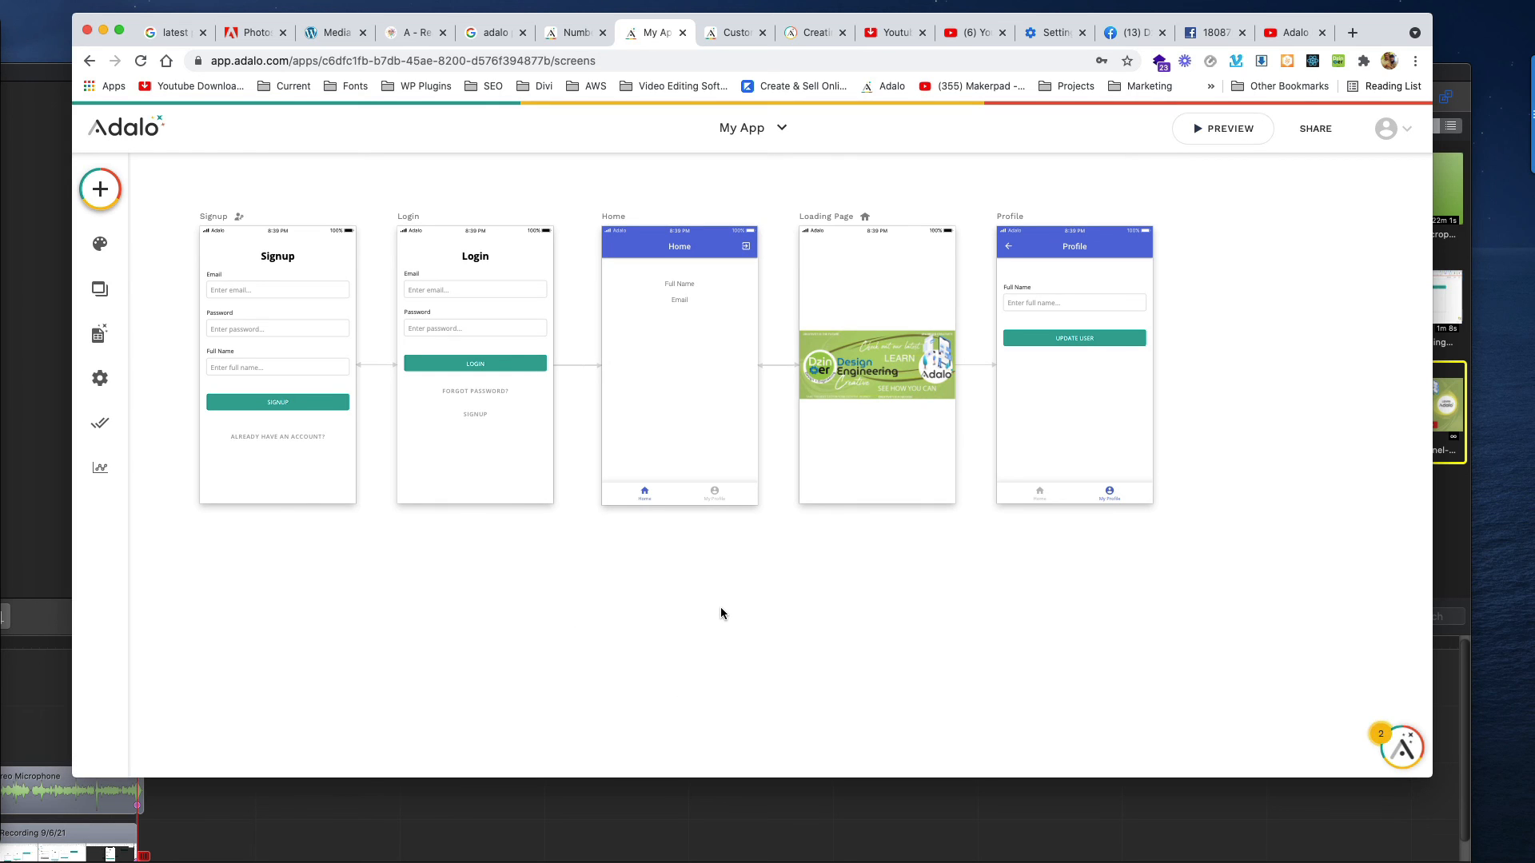